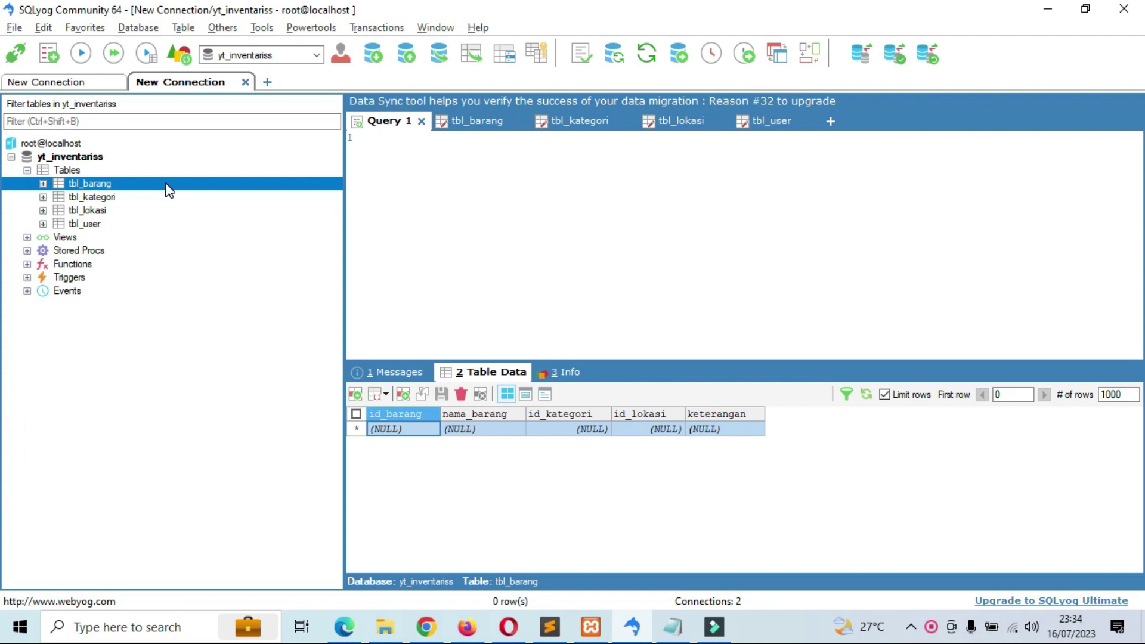
View the stored rows of tbl_kategori, tbl_lokasi and tbl_user in the yt_inventariss database
left_click(112, 198)
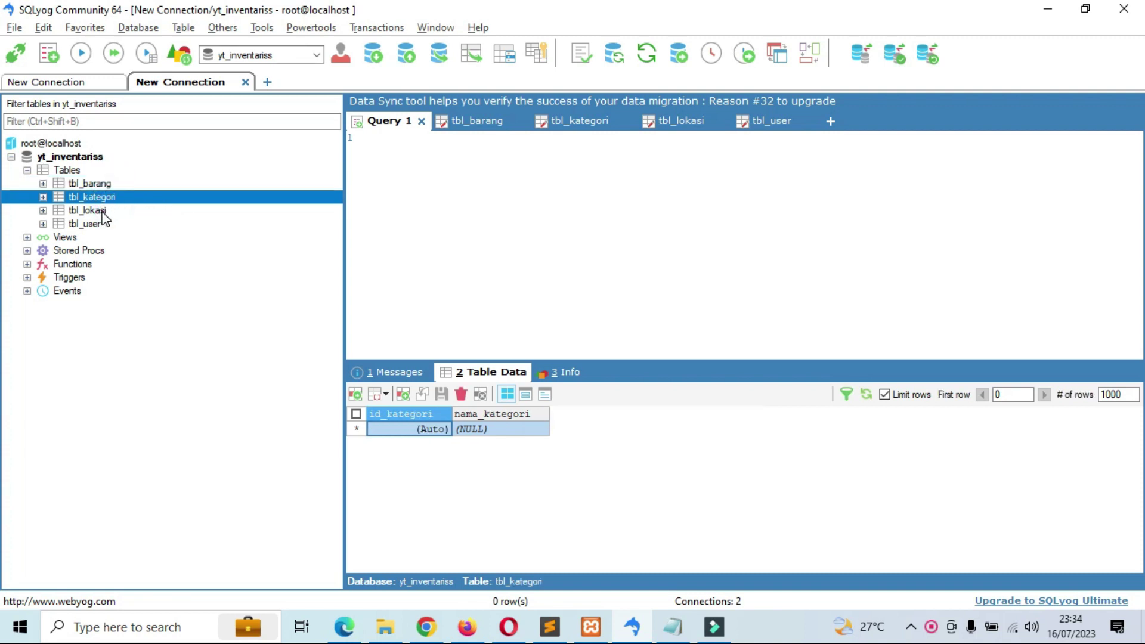
left_click(102, 212)
left_click(101, 227)
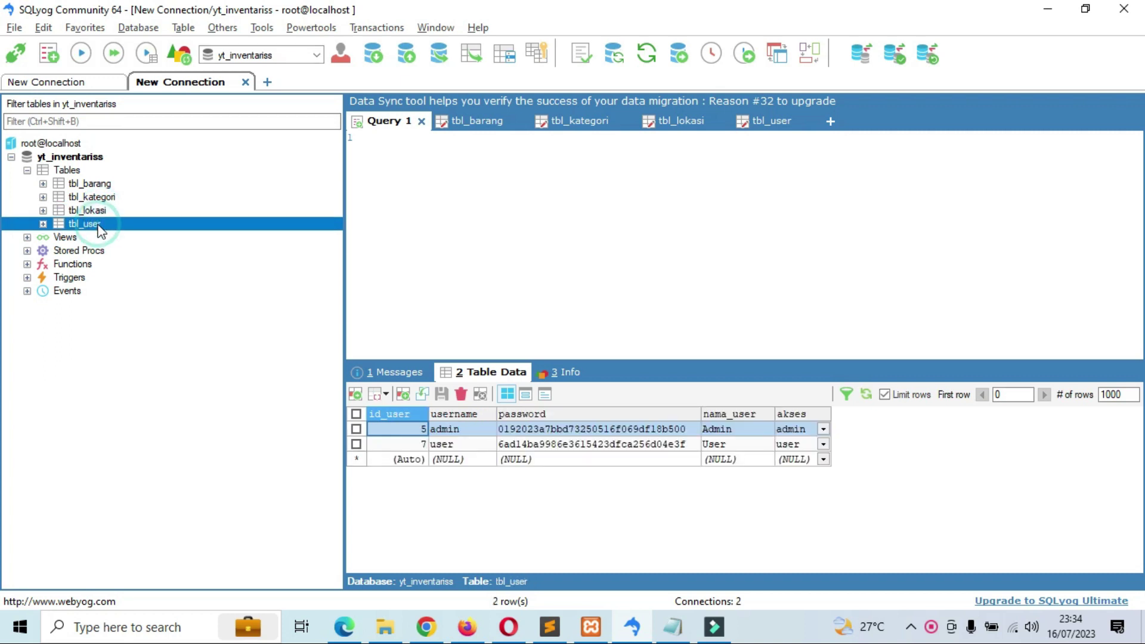
Examine the column definitions of tbl_barang, tbl_kategori, tbl_lokasi and tbl_user in their table structure views
left_click(469, 121)
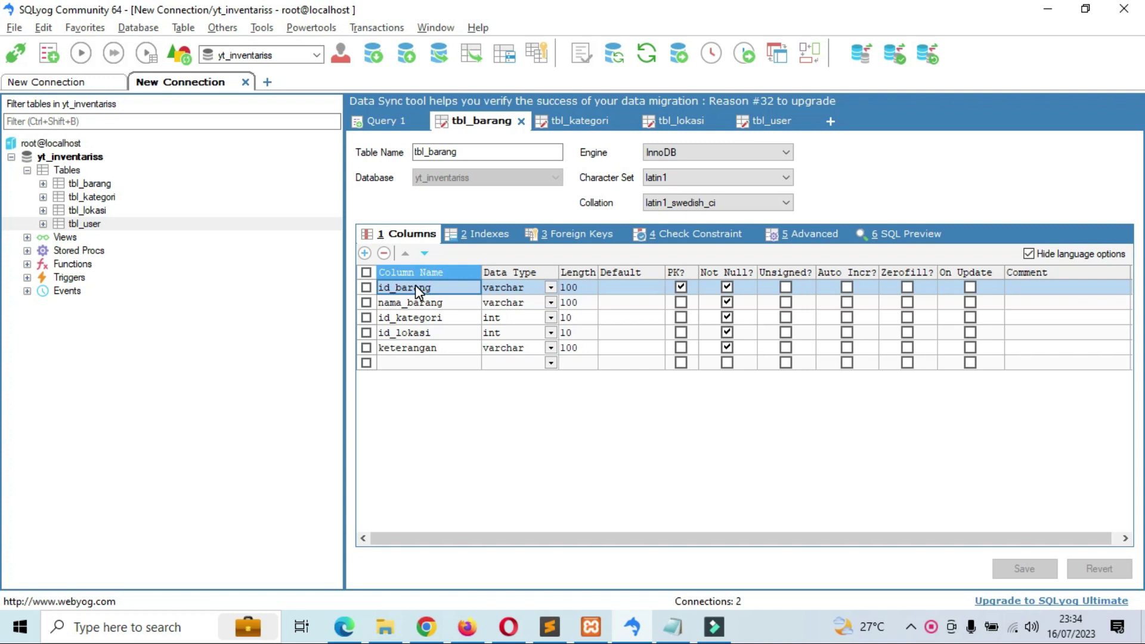
left_click(409, 318)
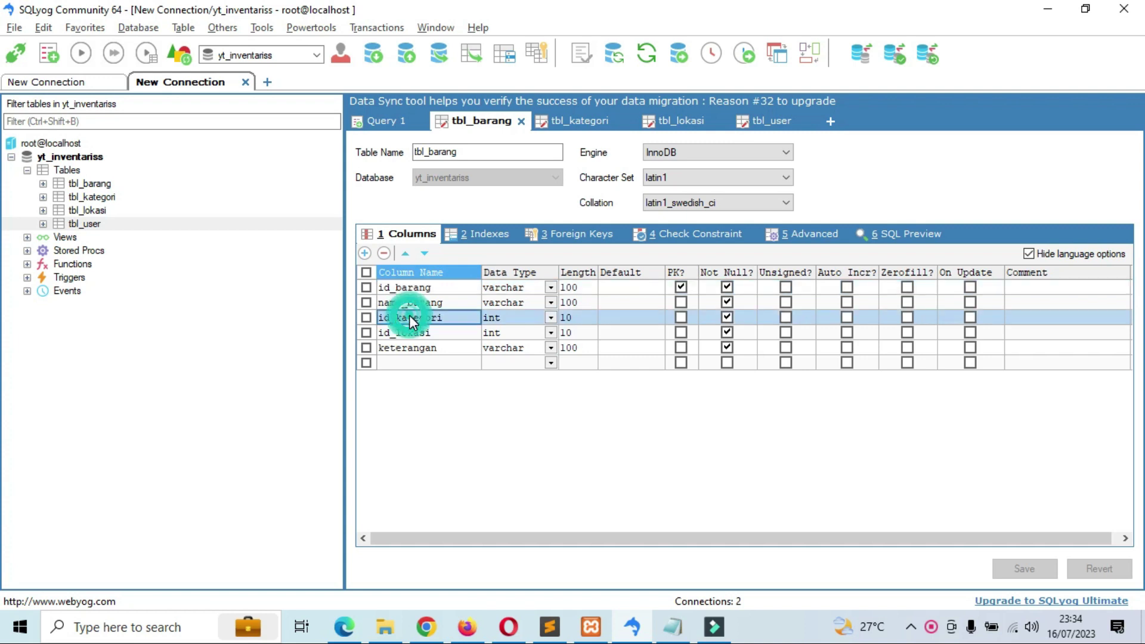
left_click(408, 332)
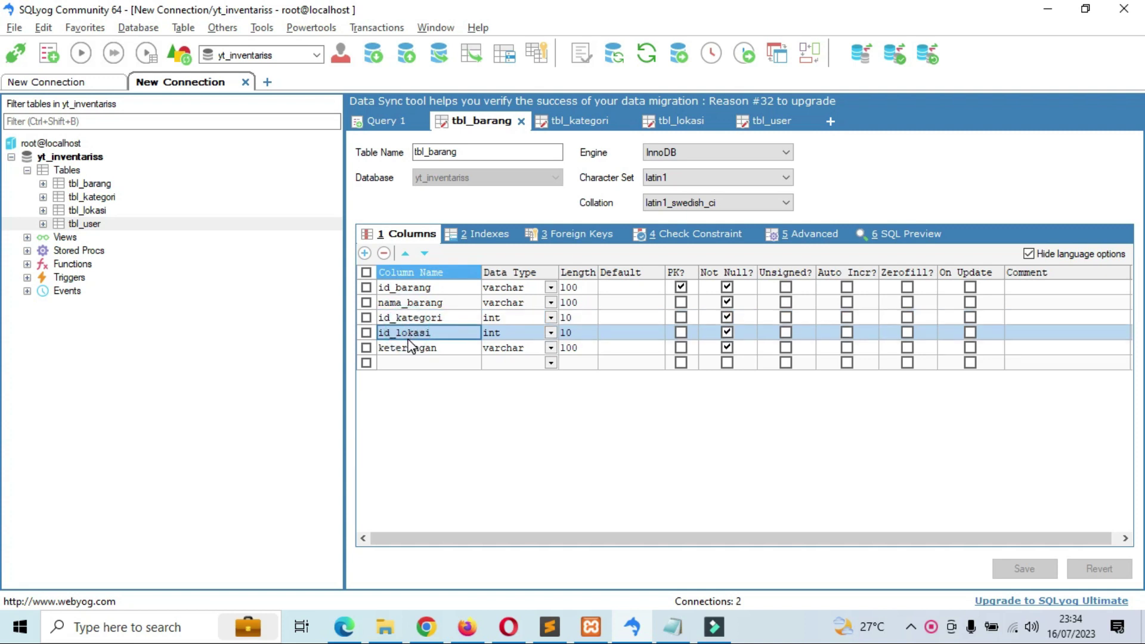
left_click(407, 349)
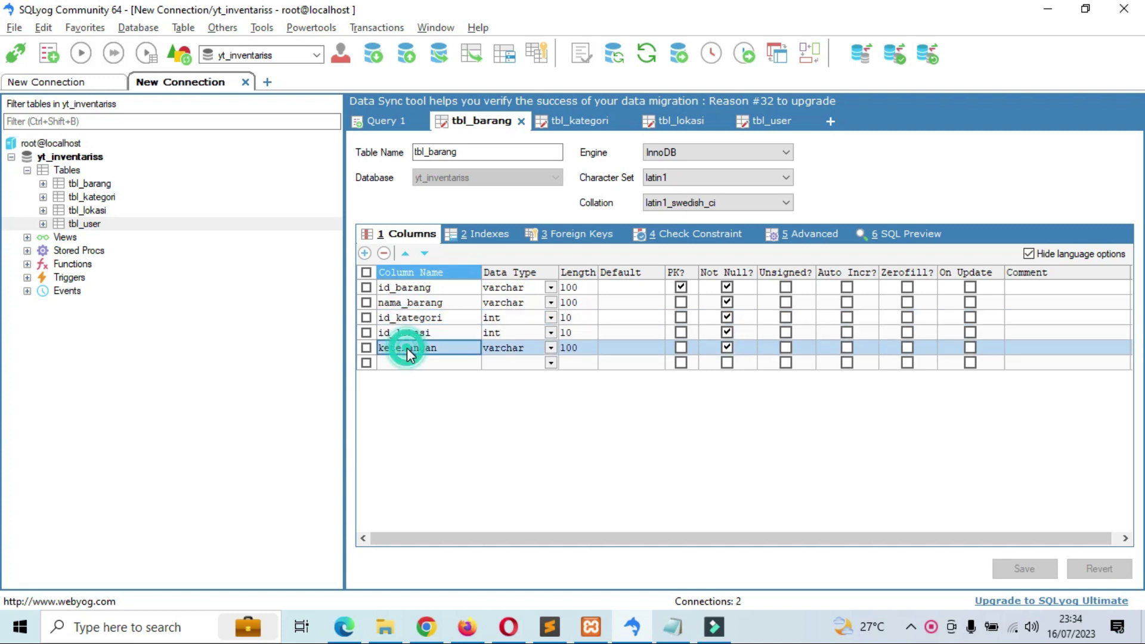
left_click(585, 127)
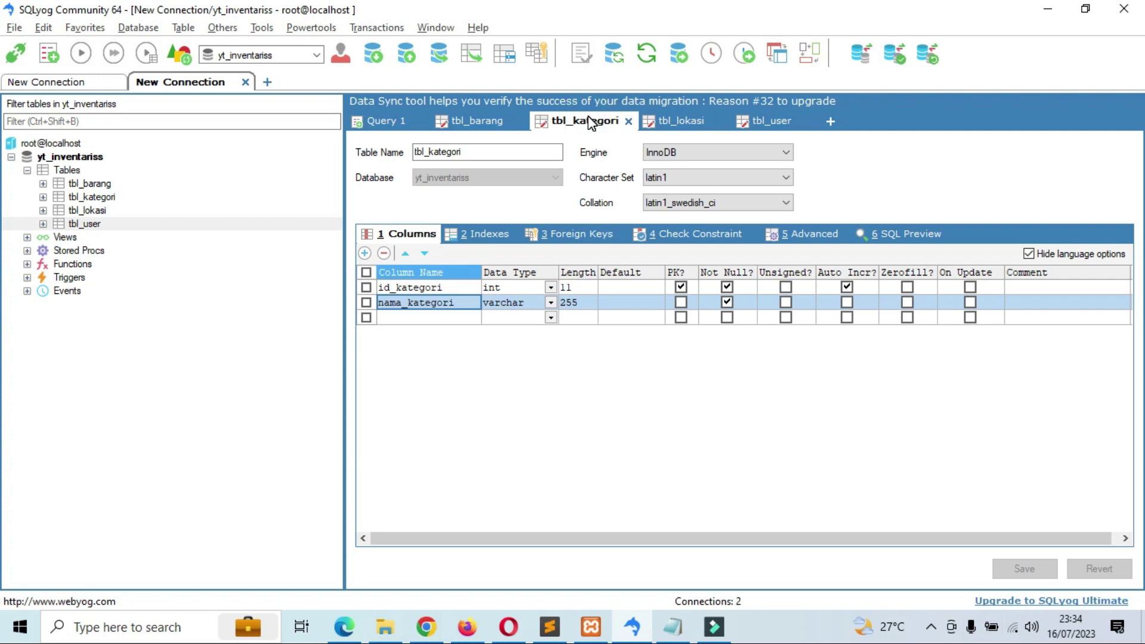
left_click(672, 123)
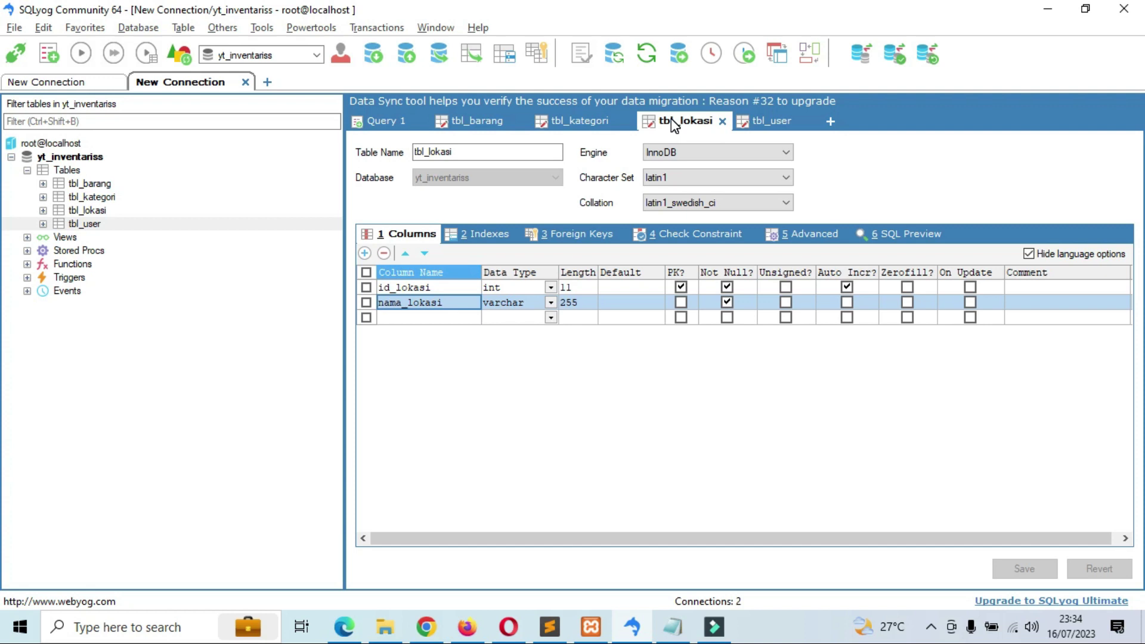
left_click(750, 131)
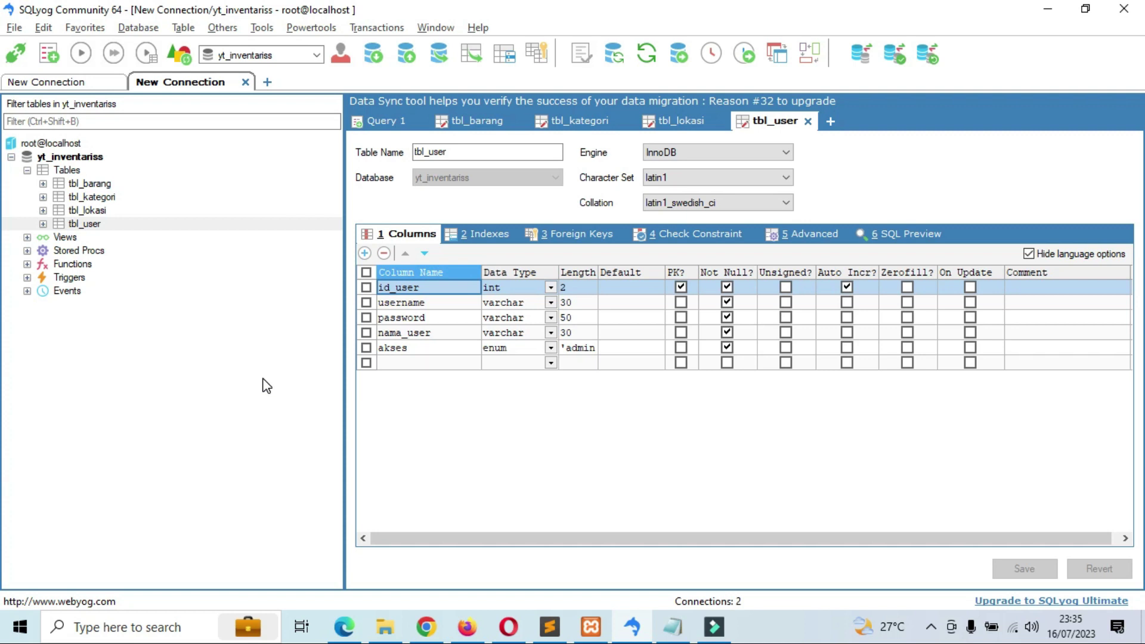
Return to the query view and check the table data of tbl_barang, tbl_kategori and tbl_lokasi
left_click(89, 186)
left_click(382, 123)
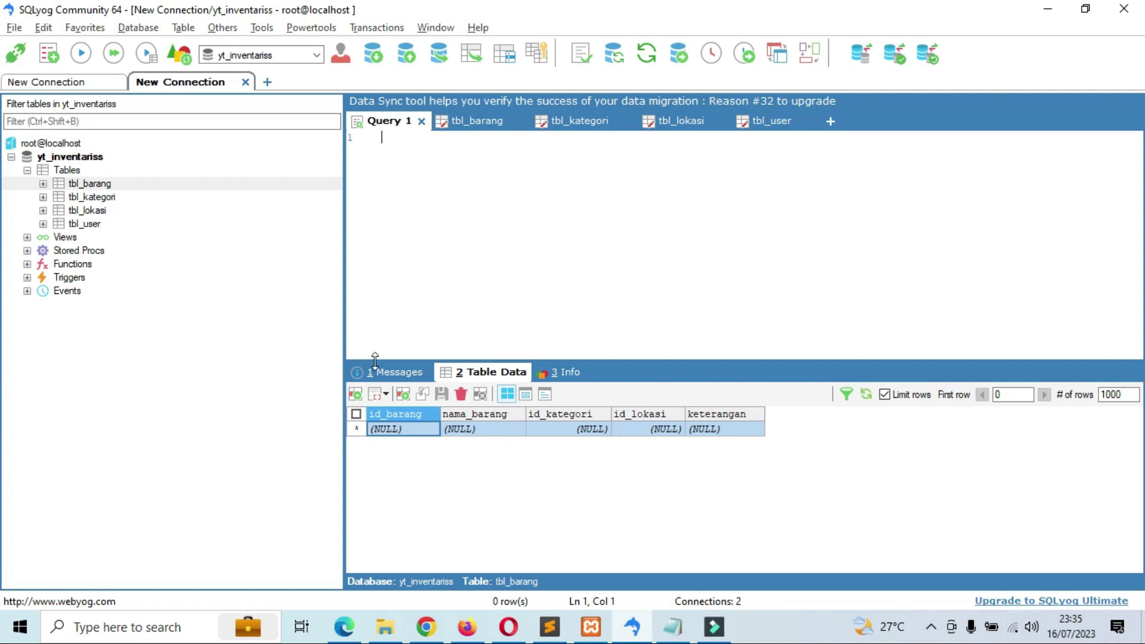
left_click(97, 198)
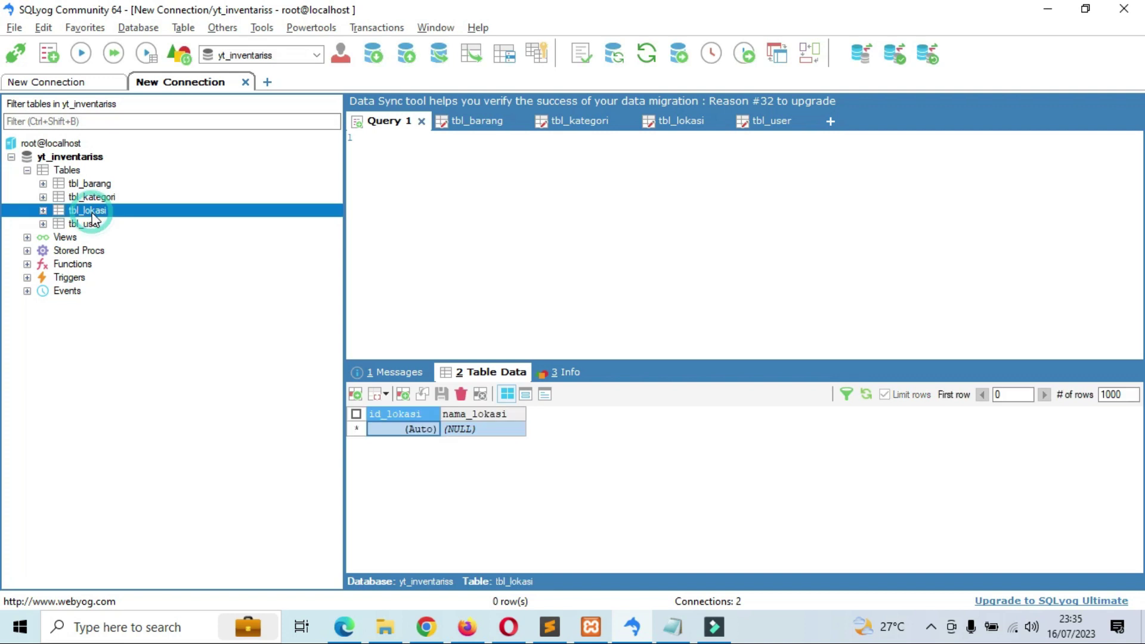
left_click(93, 184)
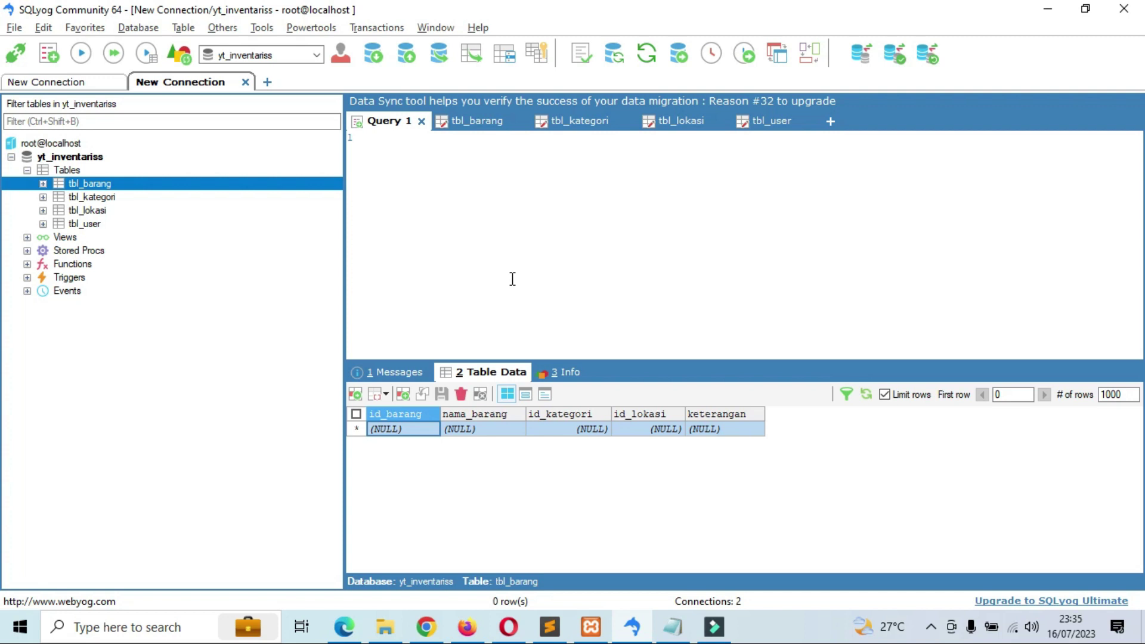
Switch to the E-Inventaris login page in Edge and log in as admin with the account password
left_click(343, 627)
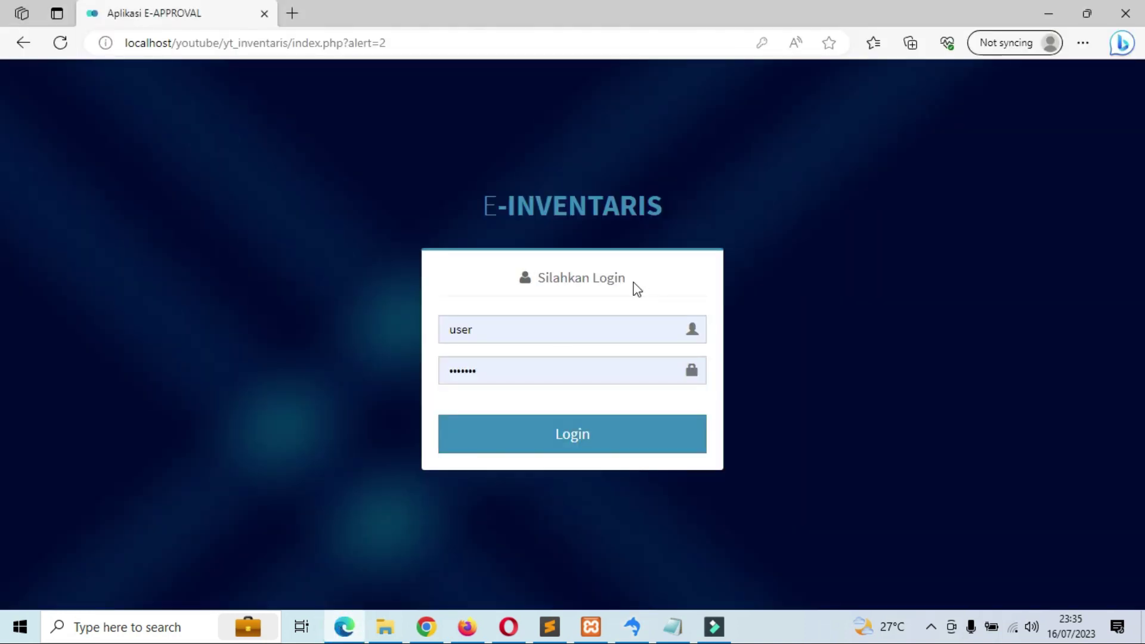
left_click(544, 325)
double_click(544, 325)
type("admin")
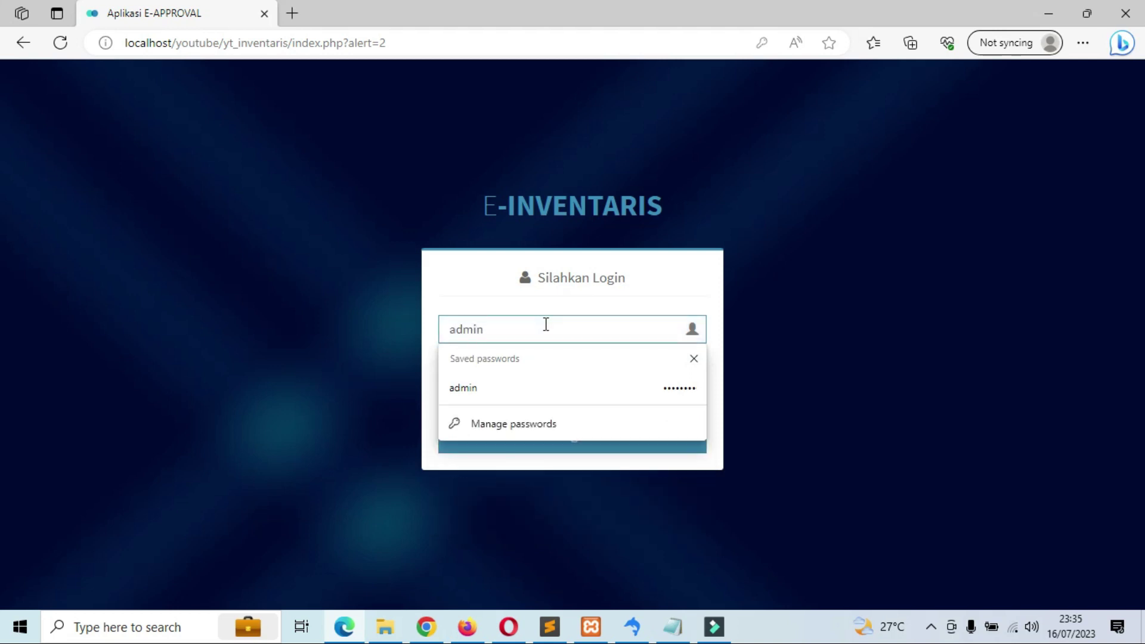
key("Tab")
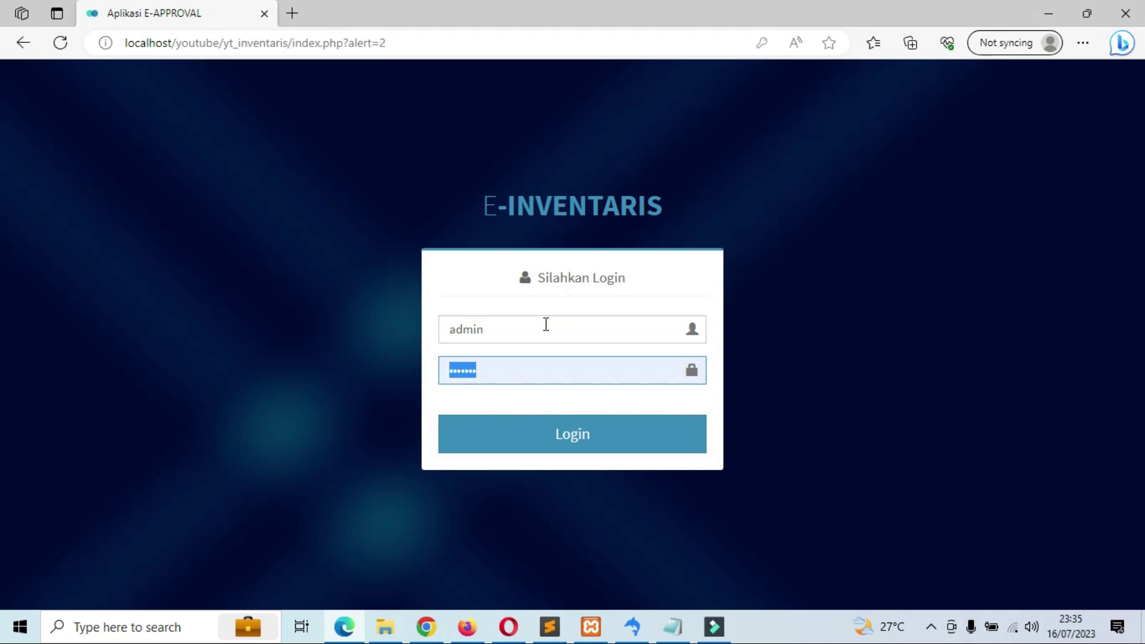
type("a")
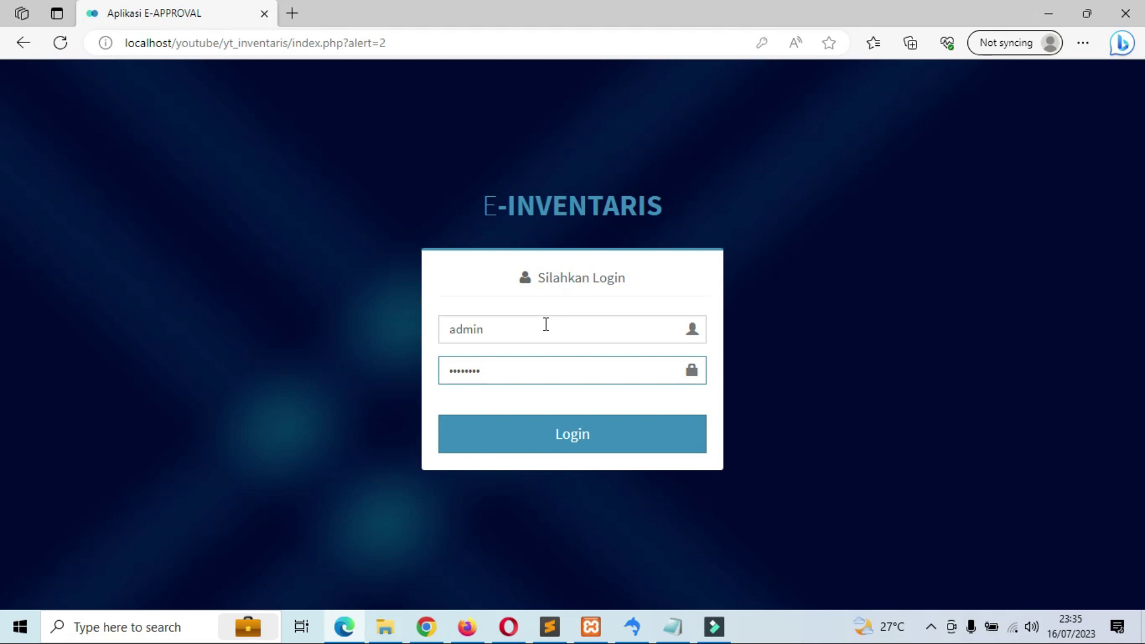
key("Return")
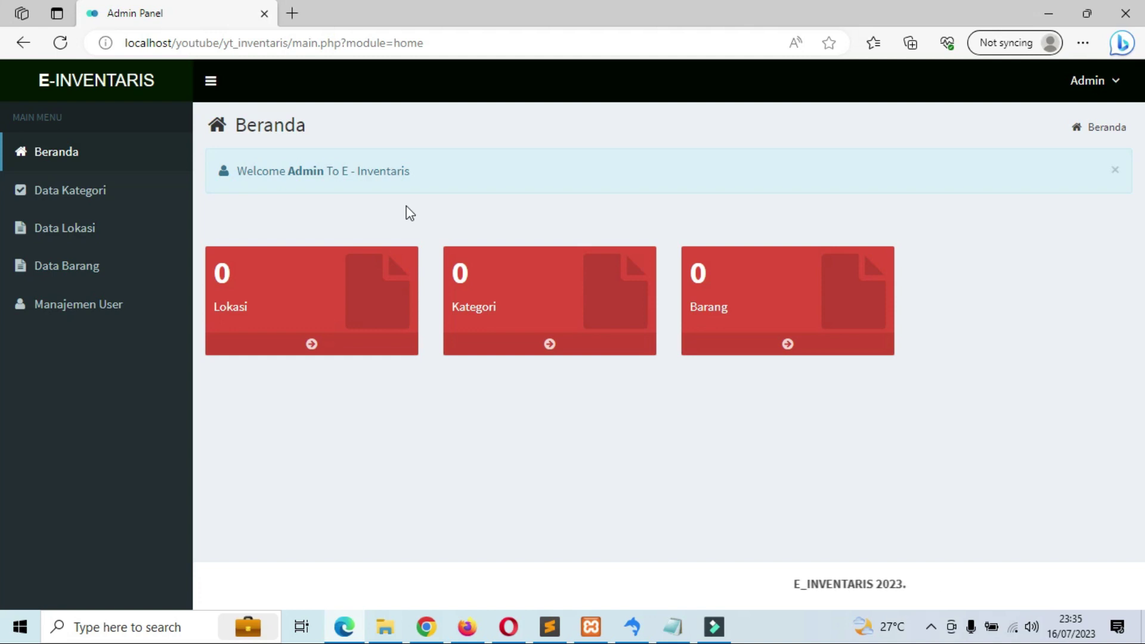
Look through the Data Kategori, Data Lokasi, Data Barang and Manajemen User pages
left_click(134, 190)
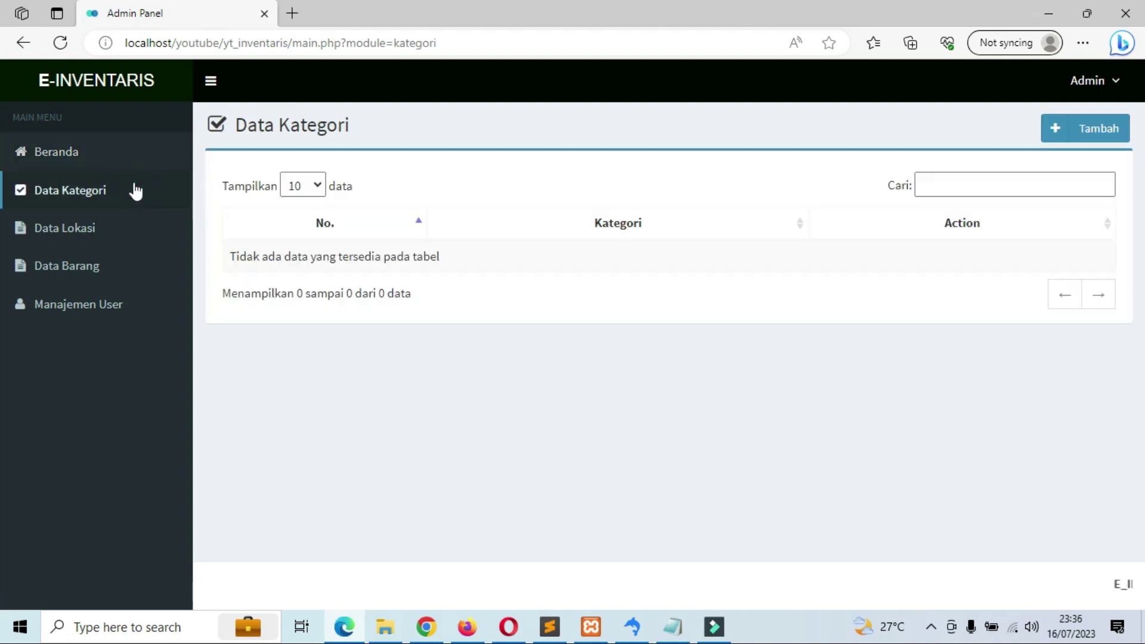
left_click(84, 245)
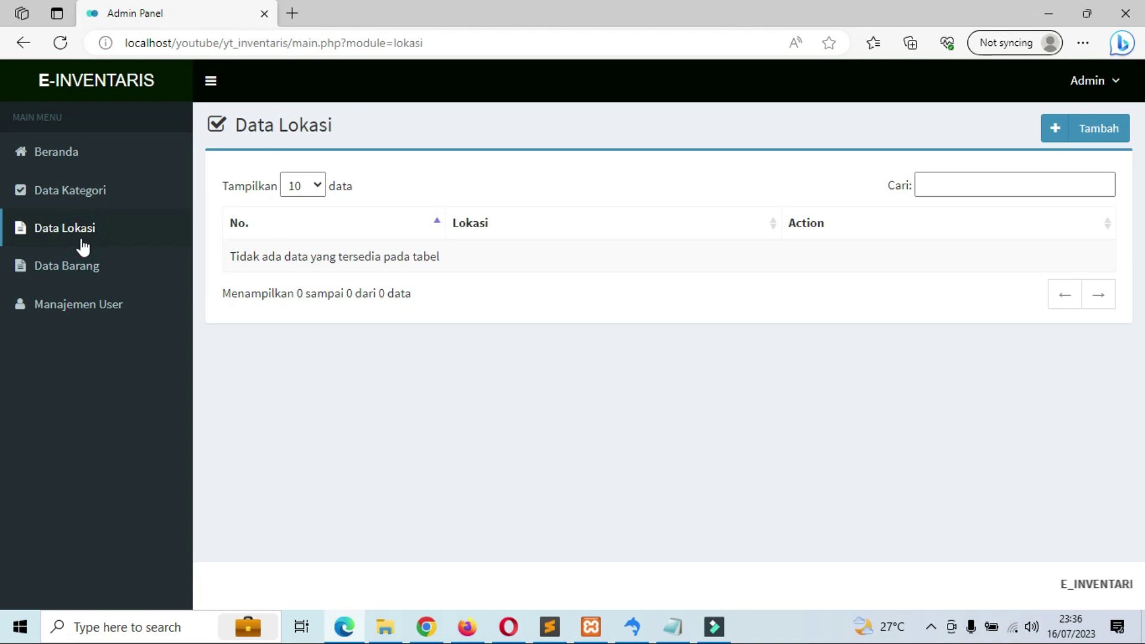
left_click(79, 265)
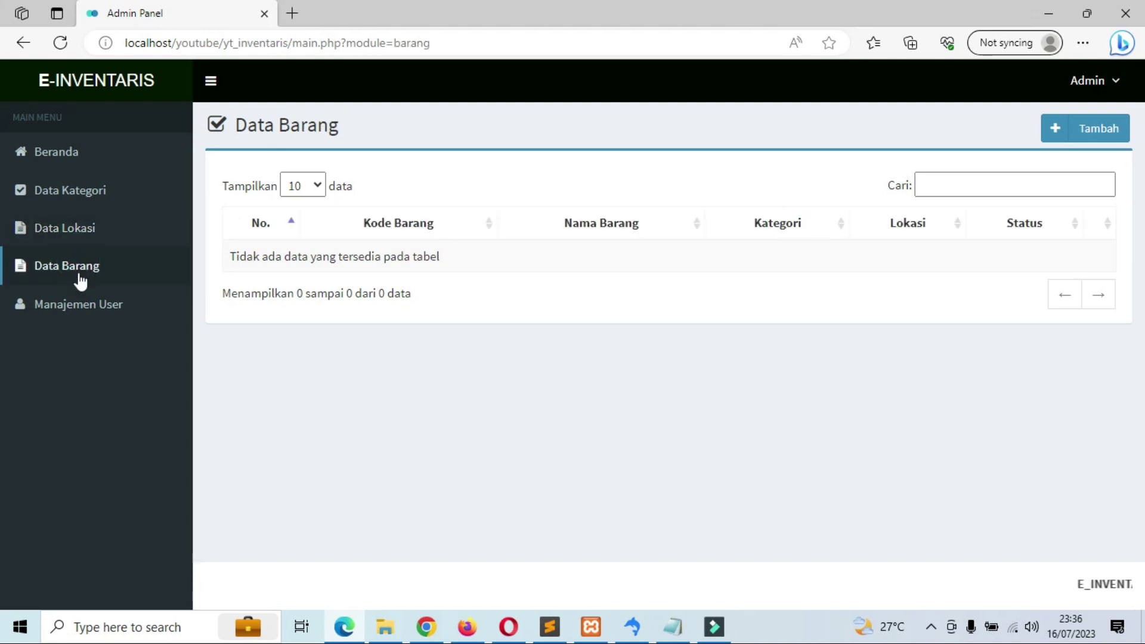
left_click(80, 305)
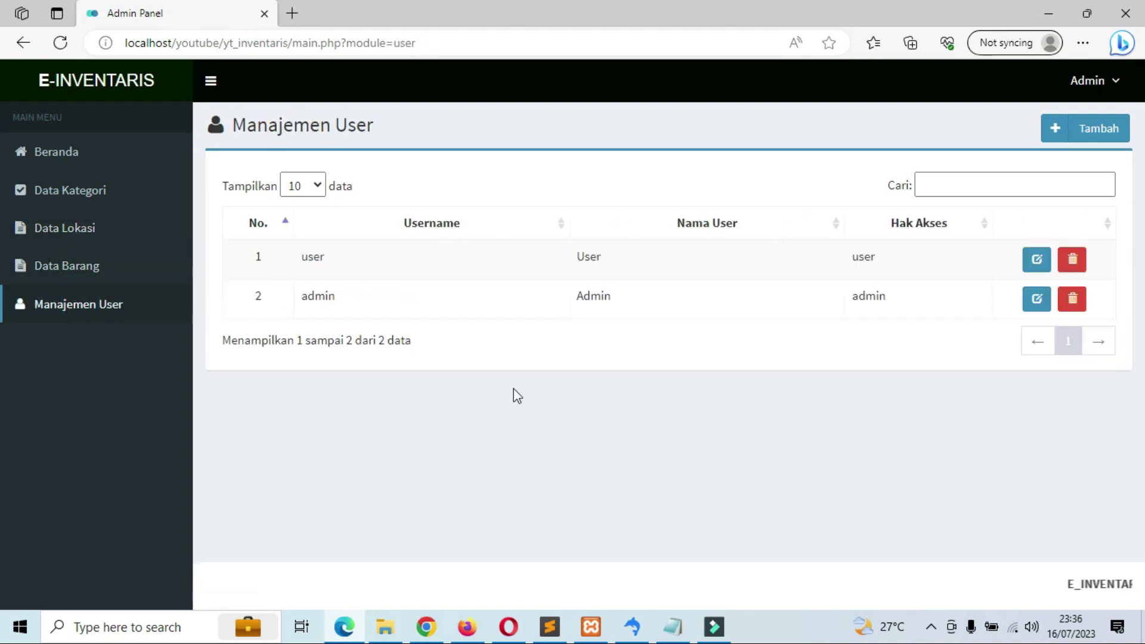
Add a new category named "Perlengkapan kantor" to Data Kategori and save it
left_click(84, 191)
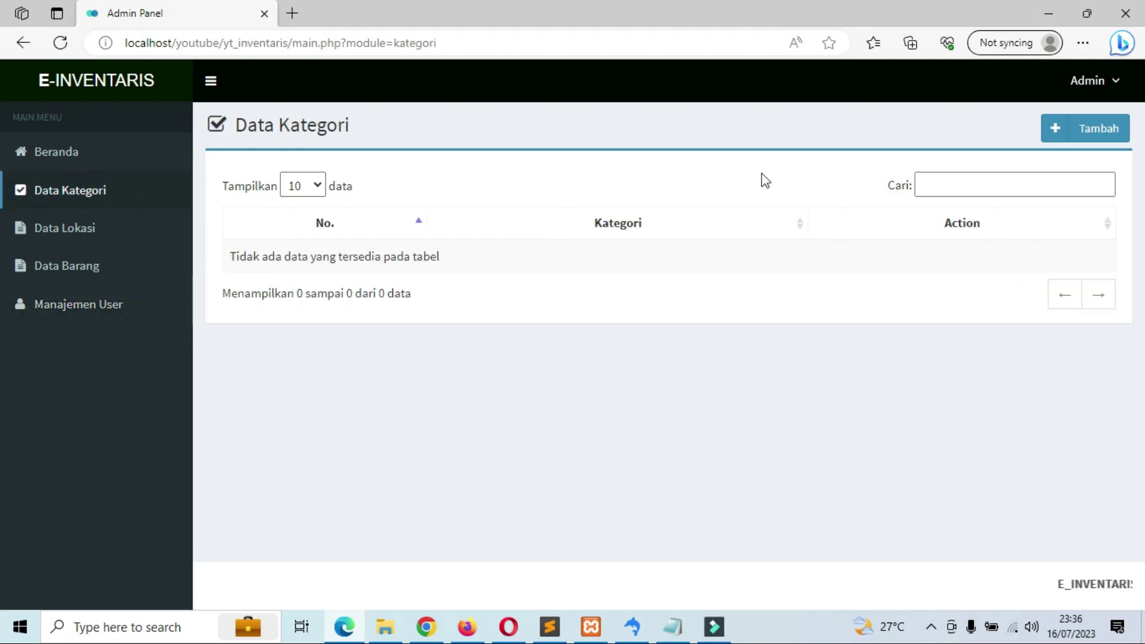
left_click(1108, 127)
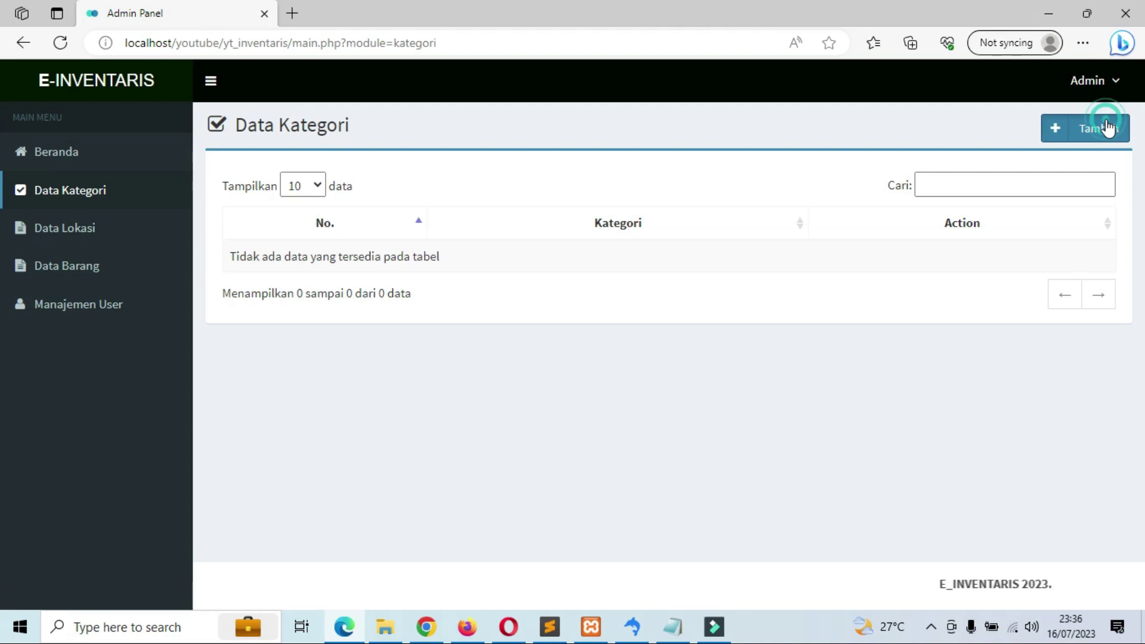
left_click(554, 192)
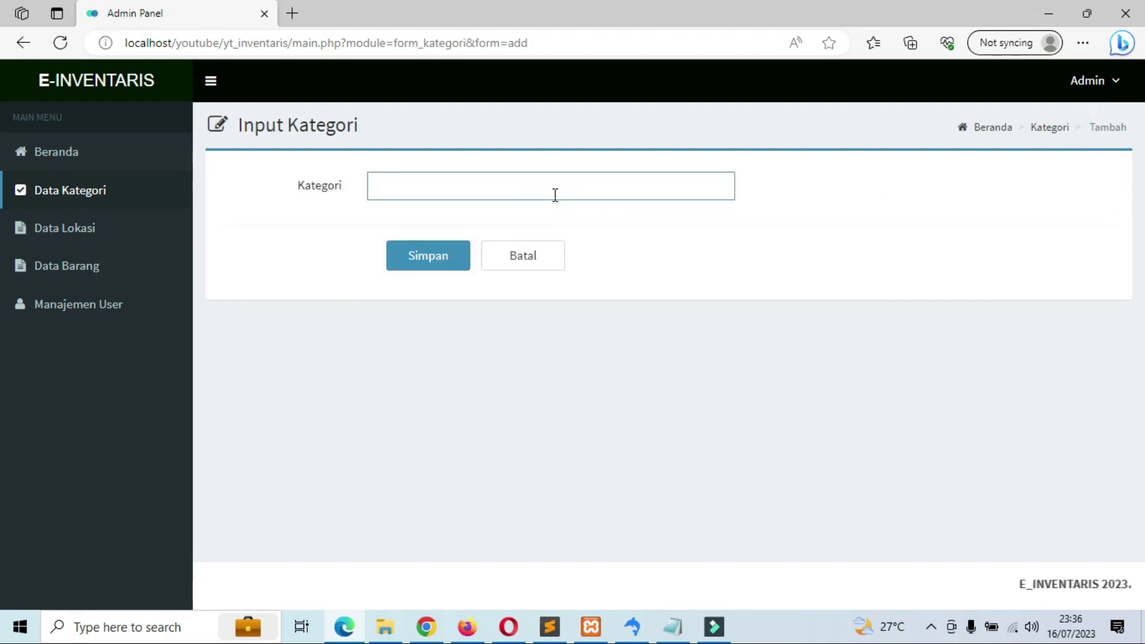
type("Per")
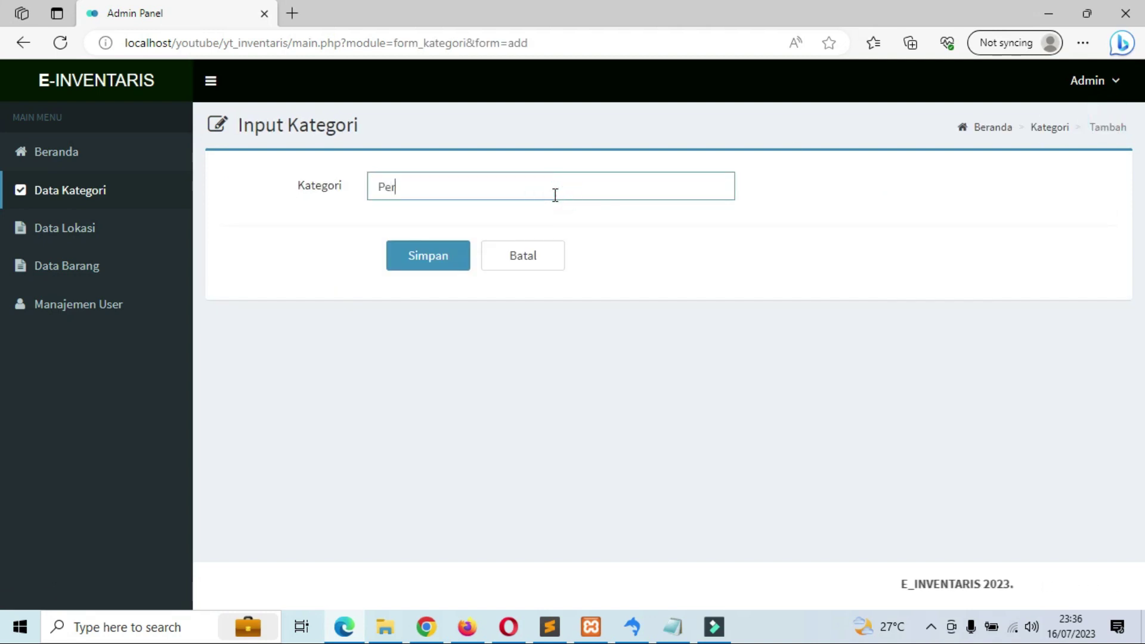
type("lengk")
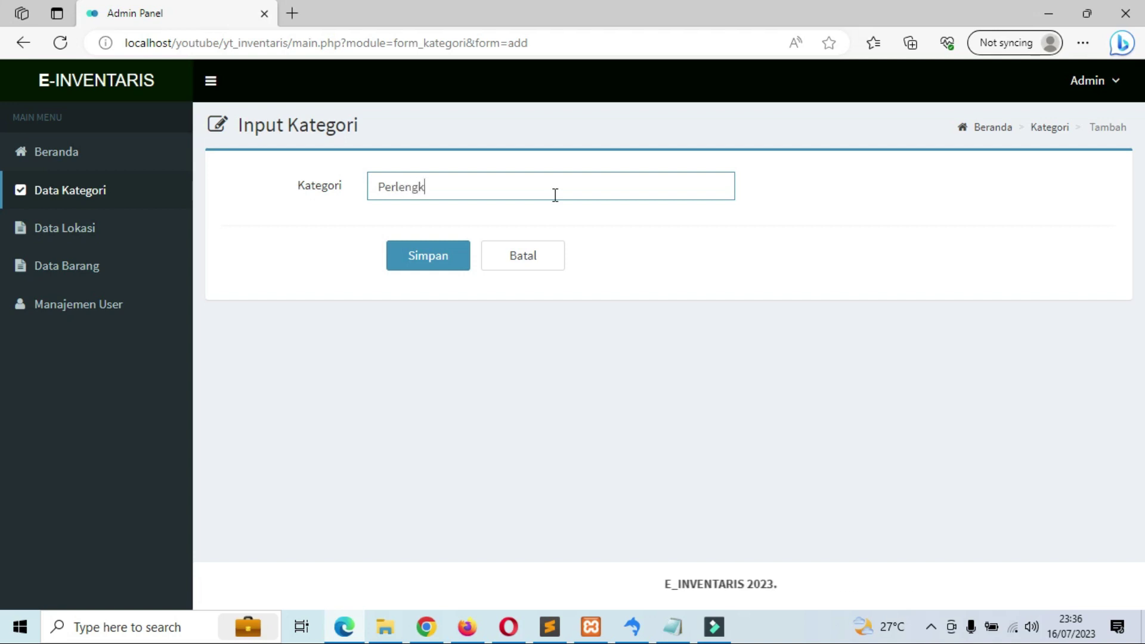
type("apan")
left_click(679, 369)
left_click(507, 186)
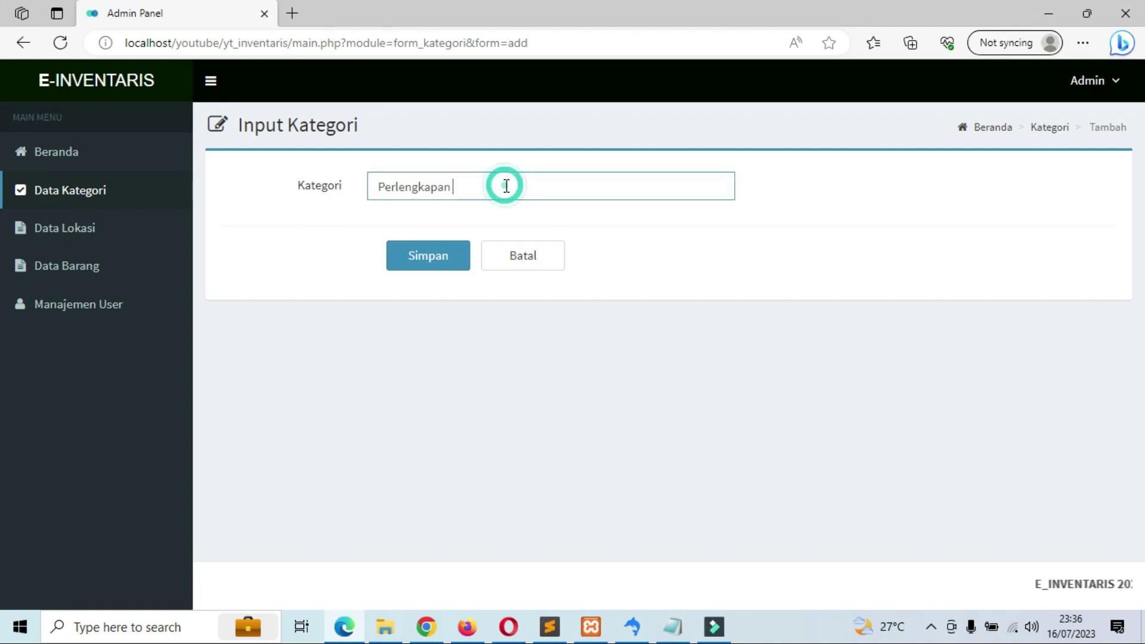
type("kantor")
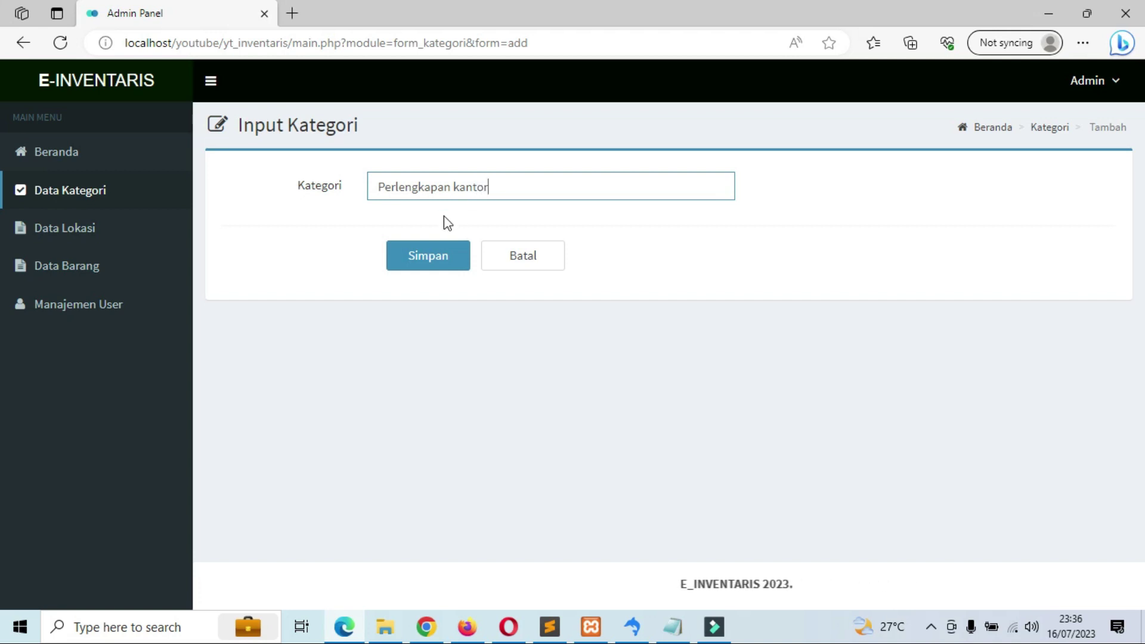
left_click(425, 255)
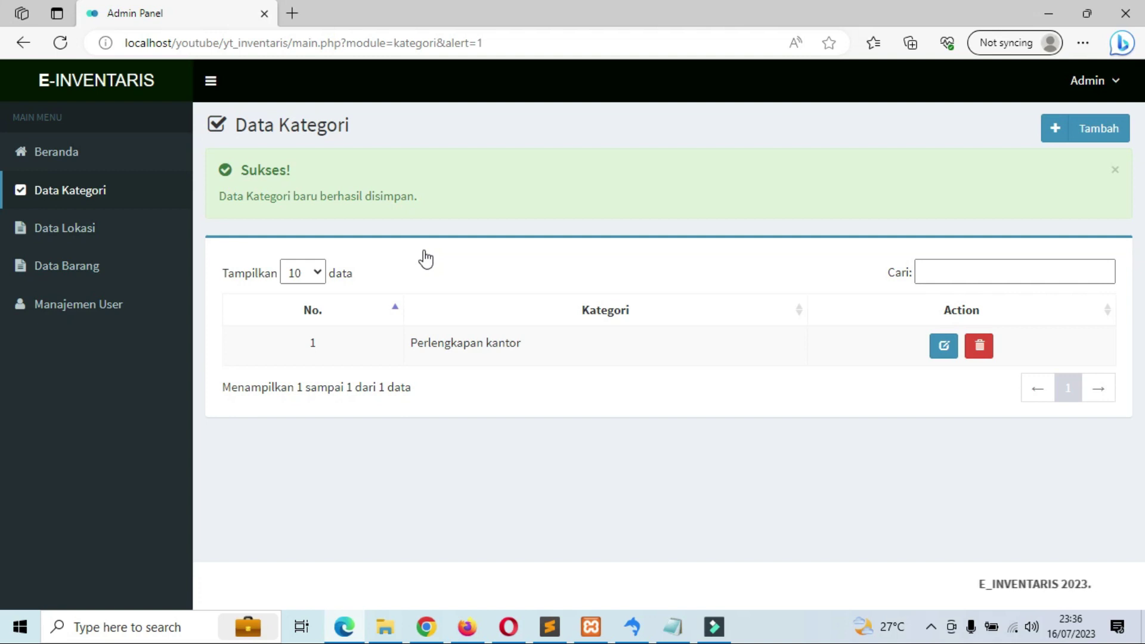
Add a second category named "Kendaraan operational" to Data Kategori and save it
left_click(1094, 135)
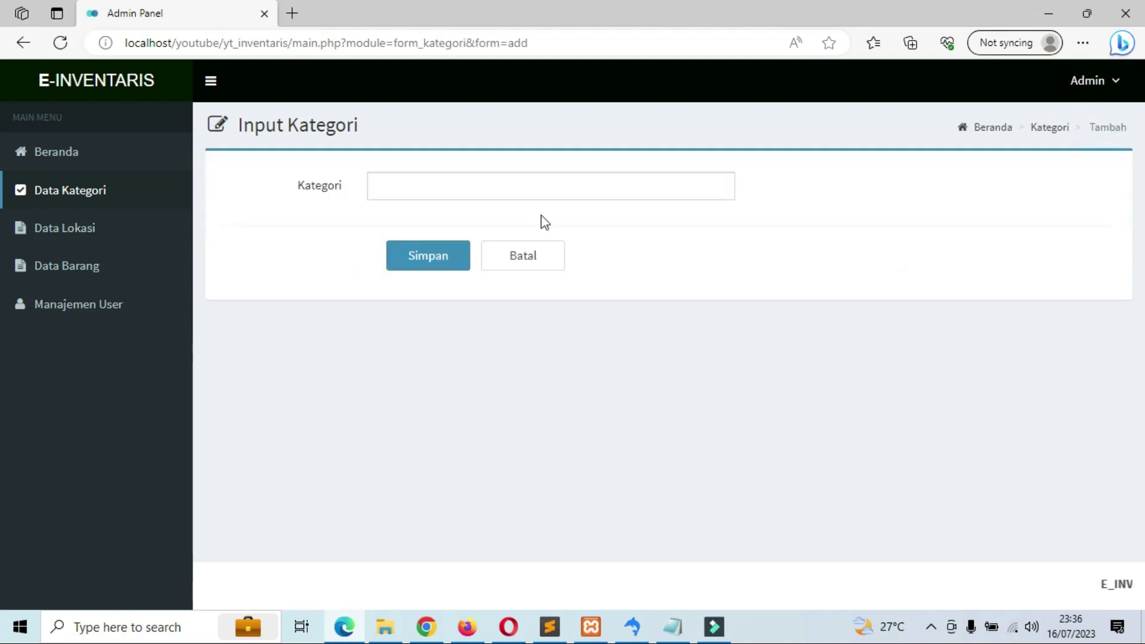
left_click(475, 193)
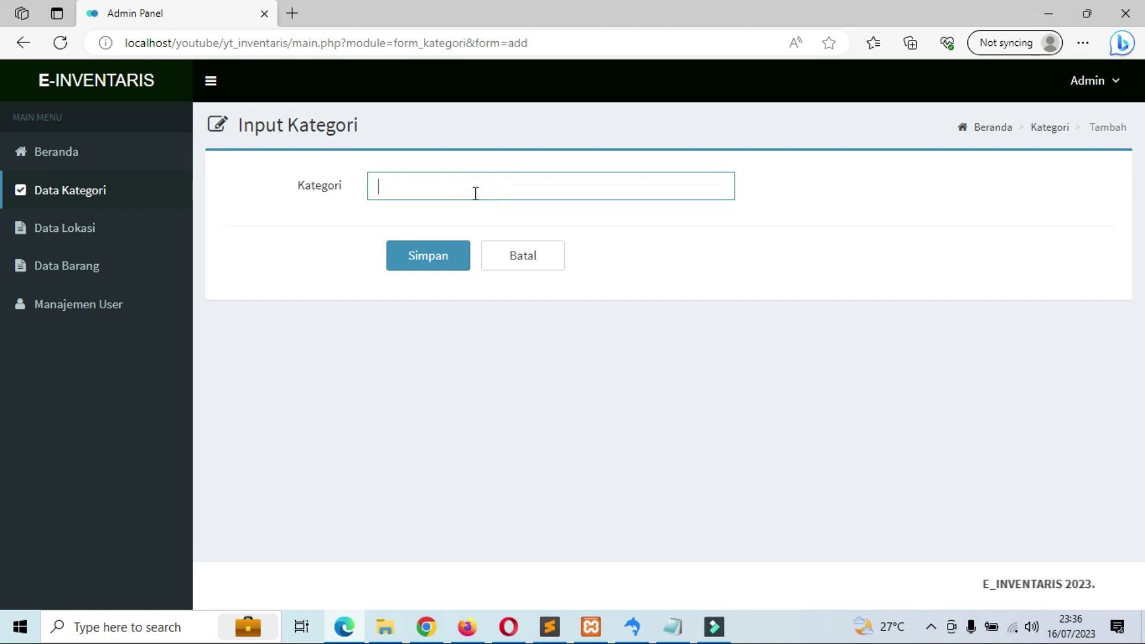
type("K")
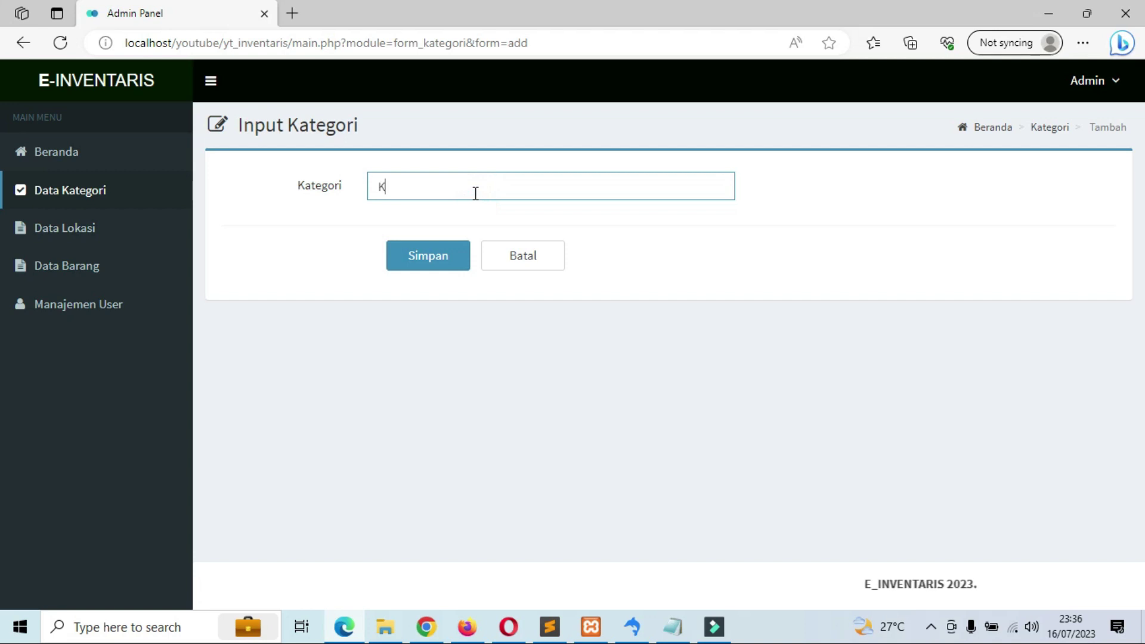
type("en")
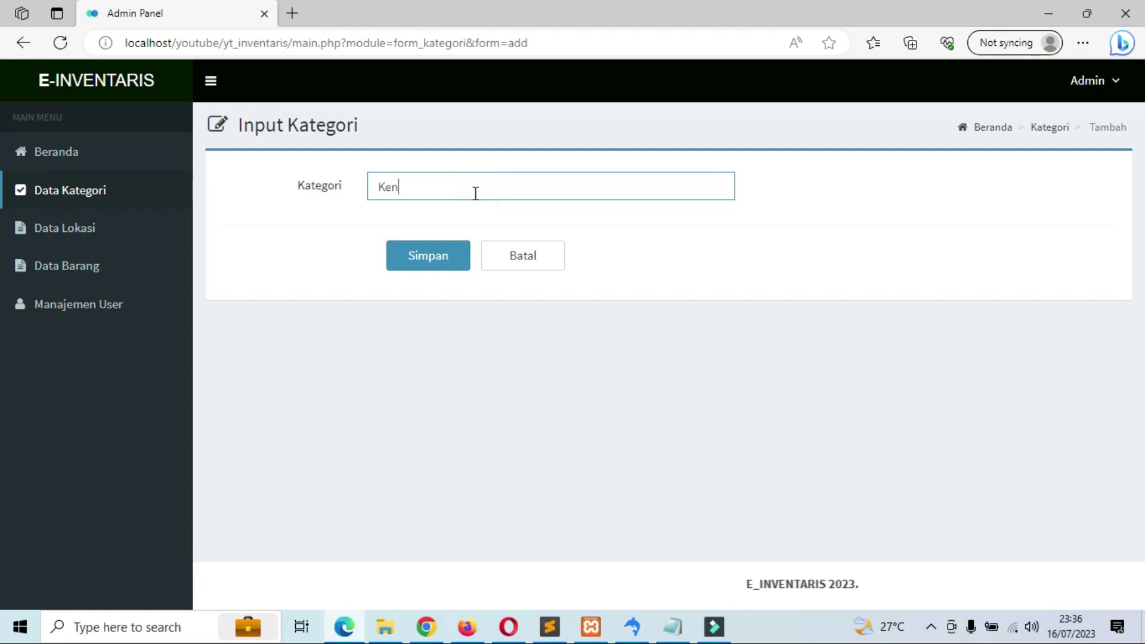
type("daraa")
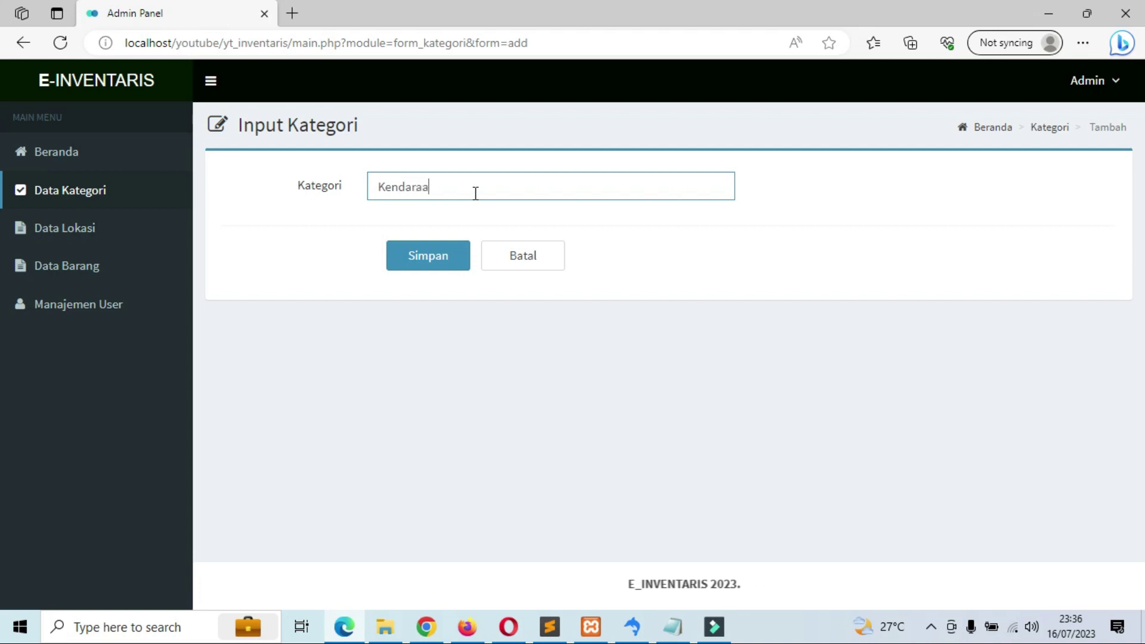
type("n")
left_click(466, 192)
type("op")
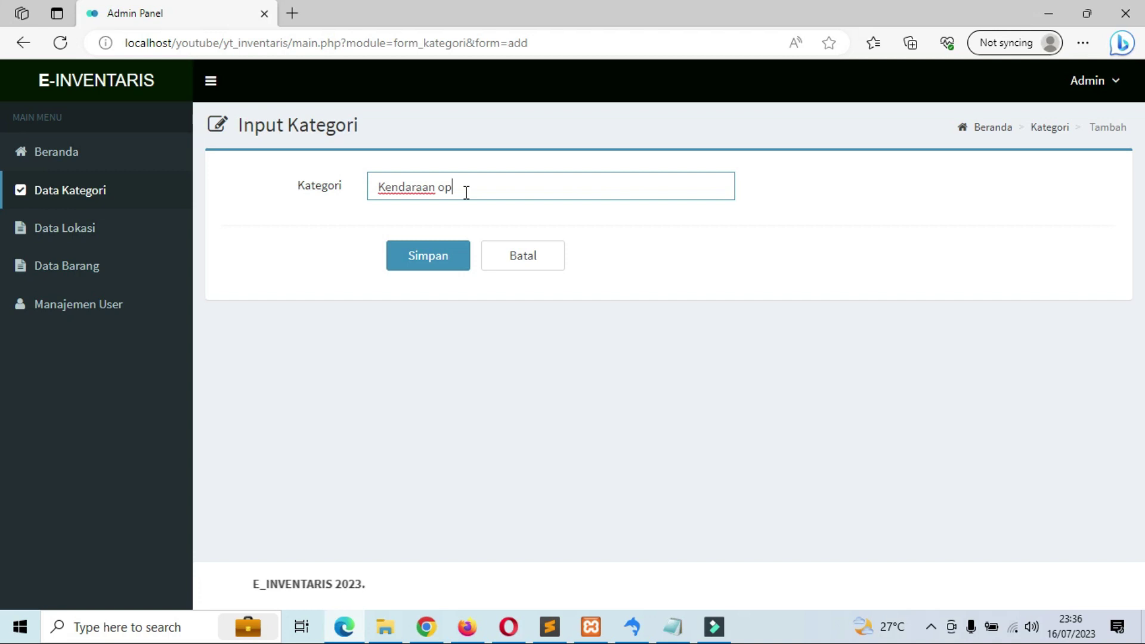
type("erationa")
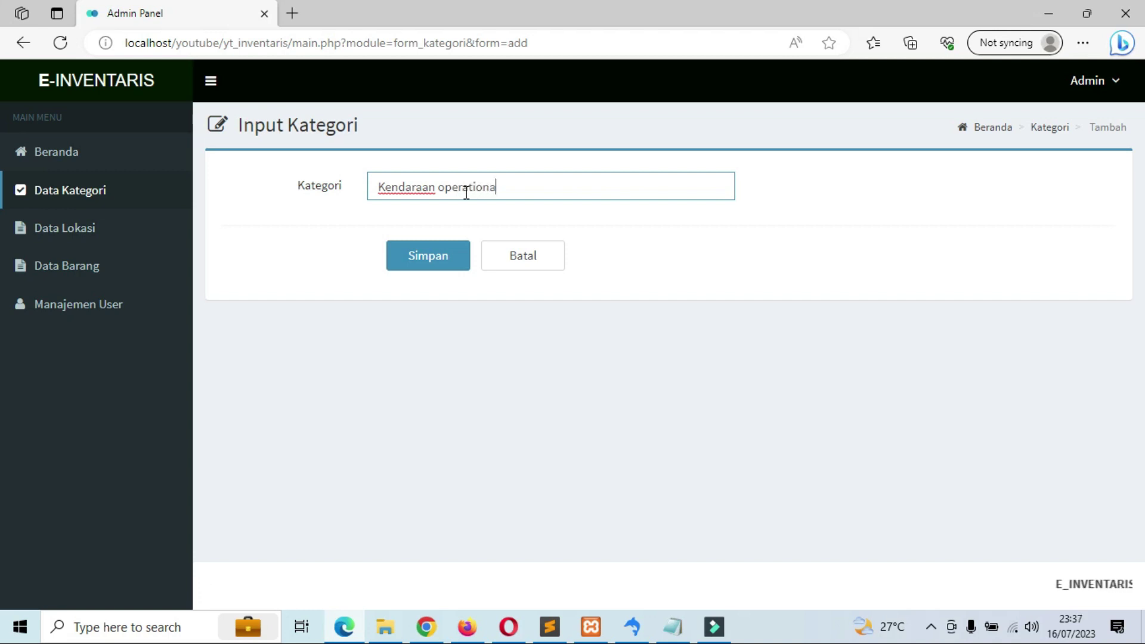
type("l")
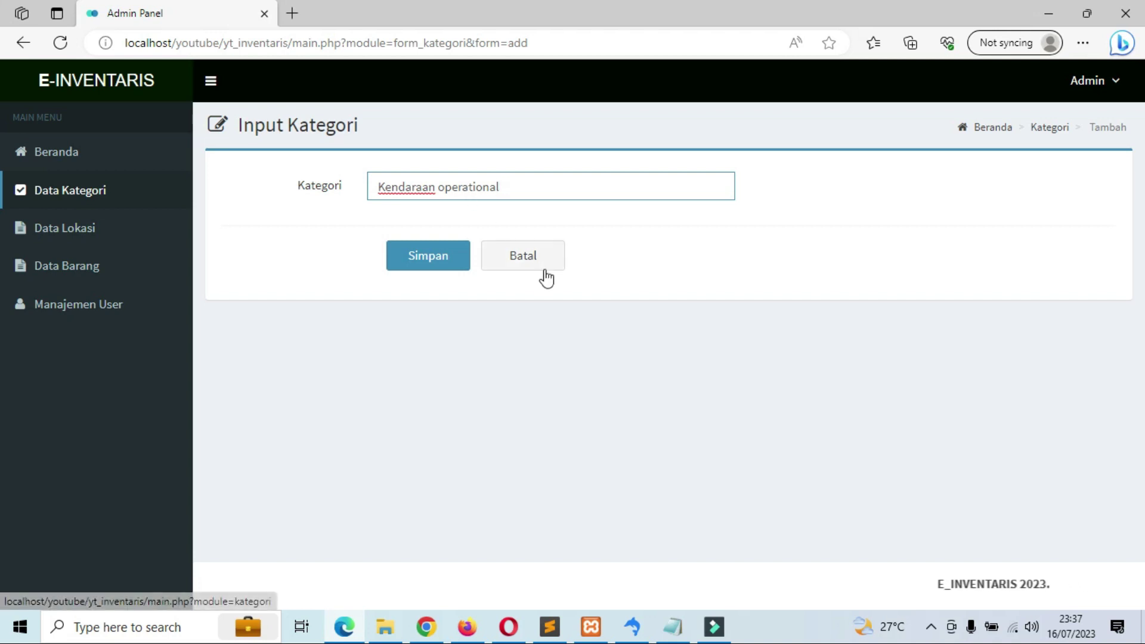
left_click(435, 260)
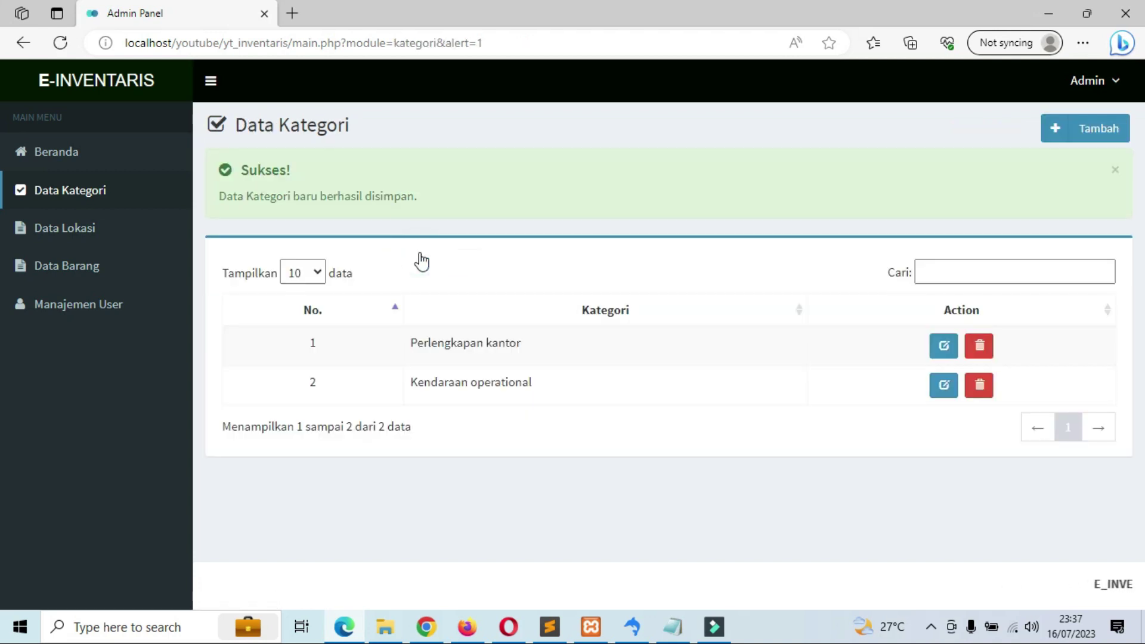
Add a third category named "IT" to Data Kategori and save it
left_click(1097, 128)
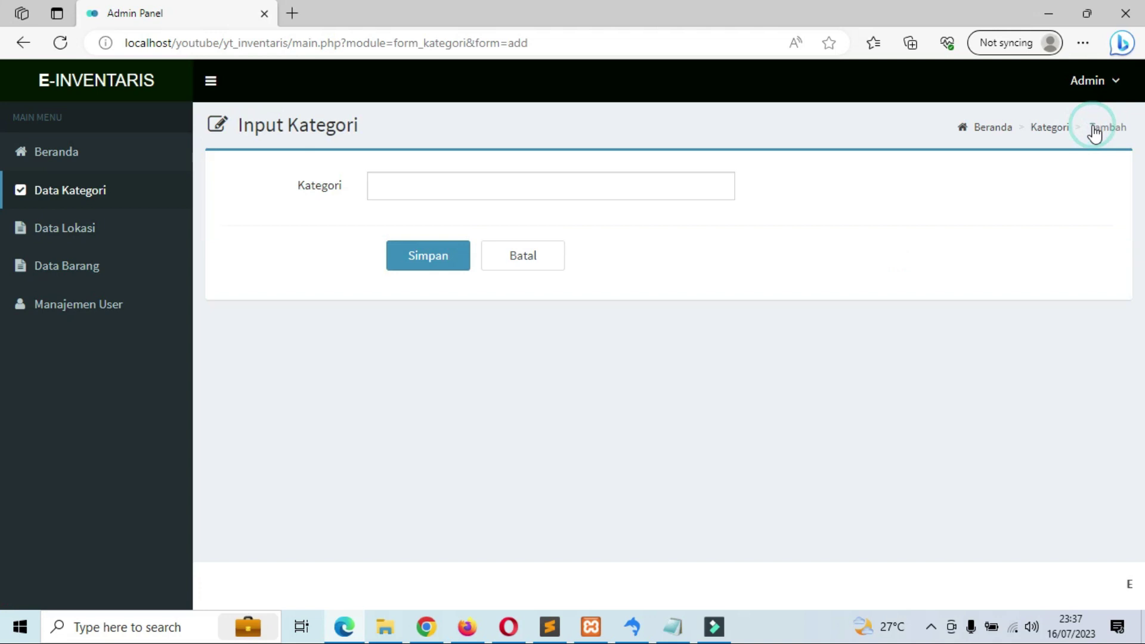
left_click(517, 190)
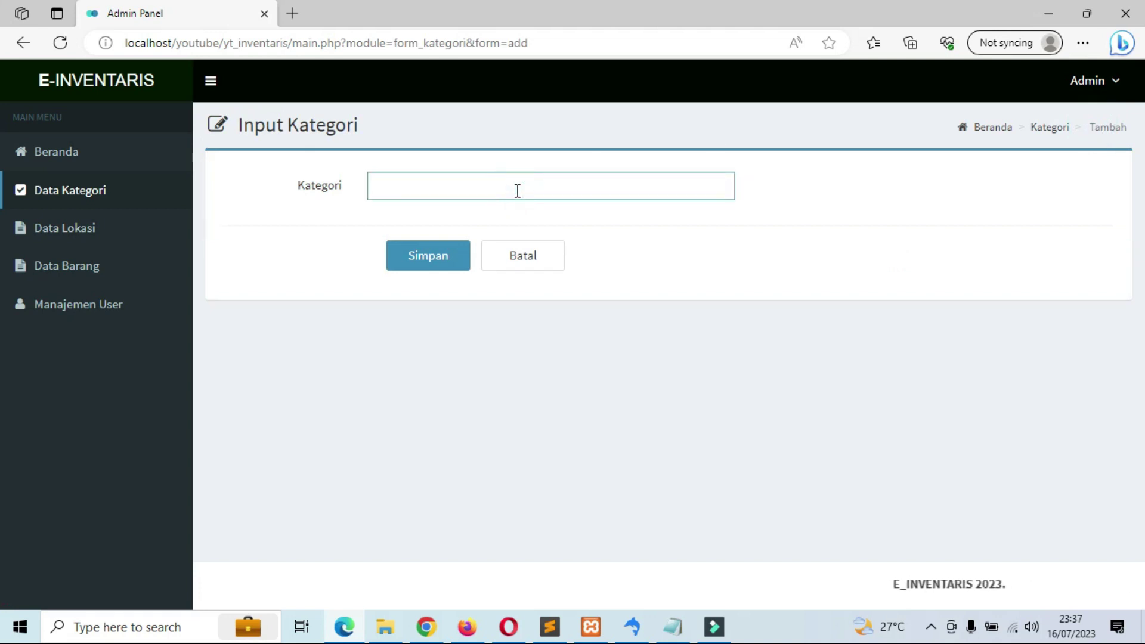
type("IT")
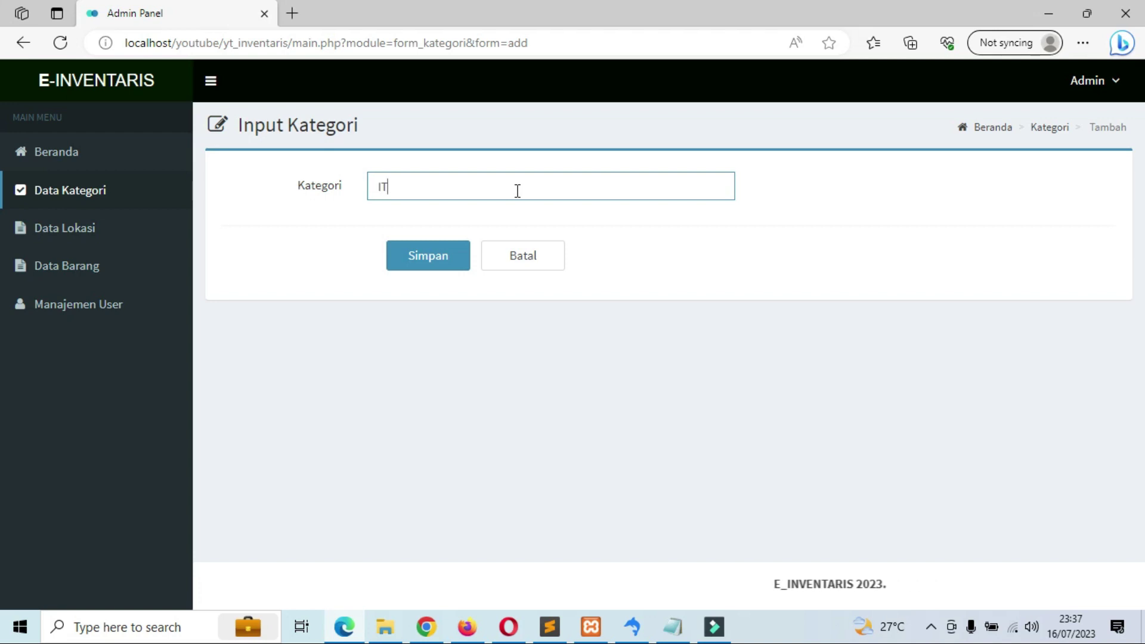
left_click(425, 262)
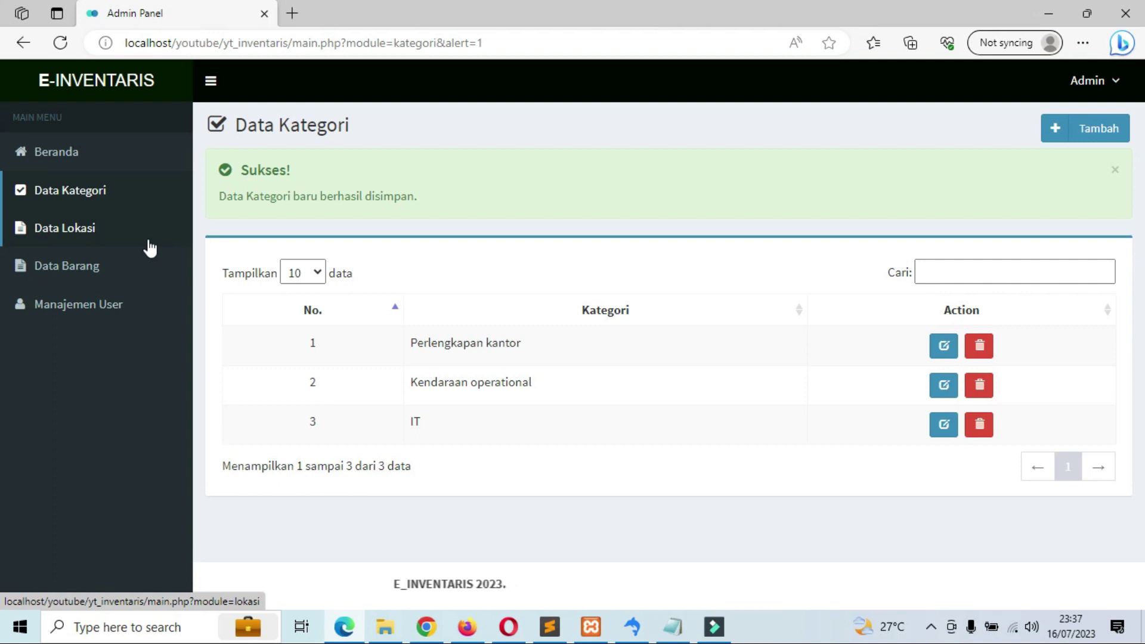
Add a new location named "Ruang Kerja lantai 1" to Data Lokasi and save it
left_click(87, 239)
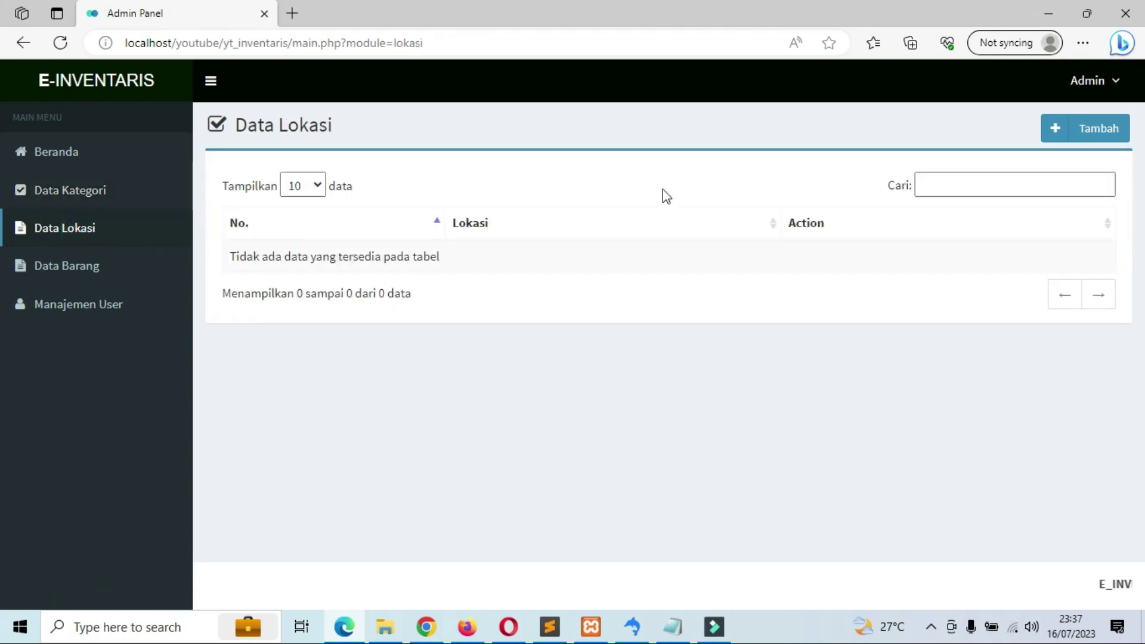
left_click(1099, 127)
left_click(548, 190)
type("R")
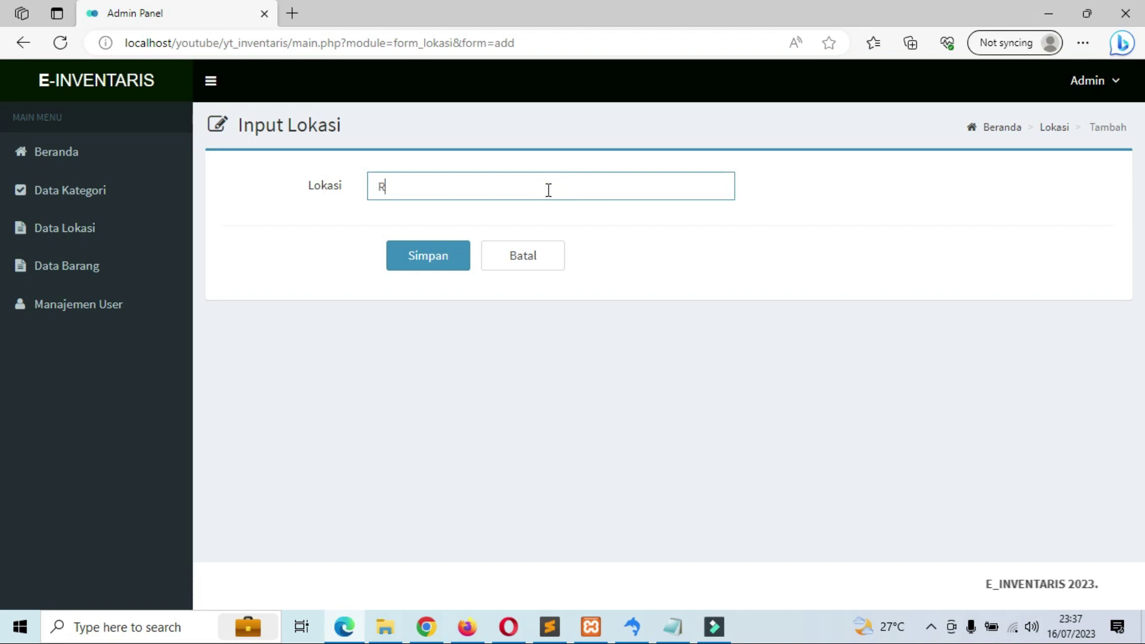
type("uang")
left_click(508, 195)
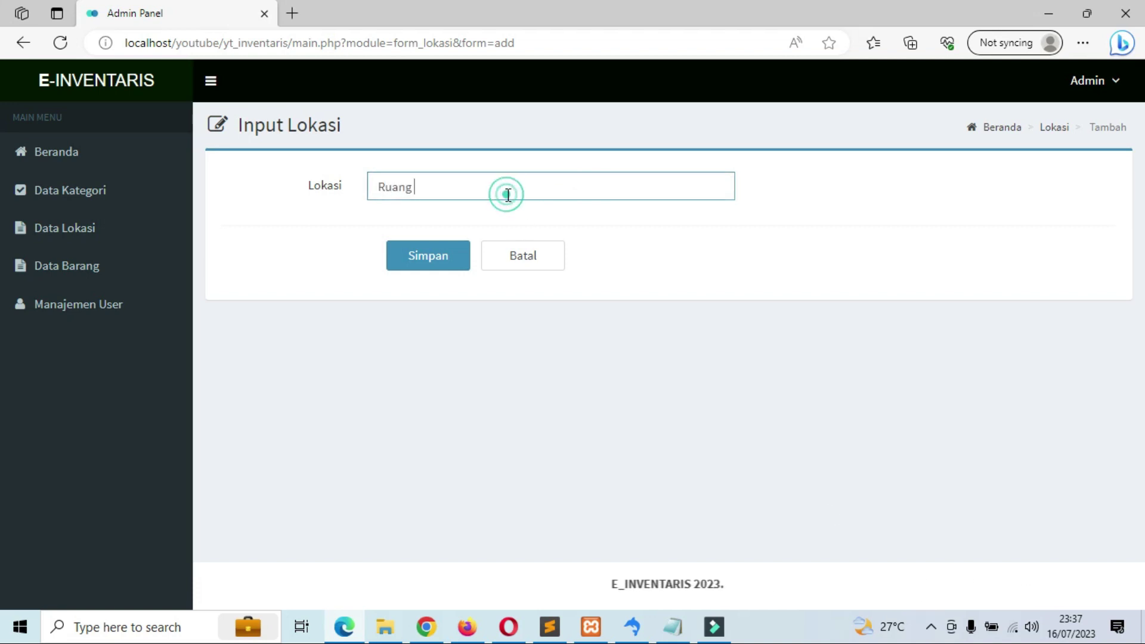
type("Ker")
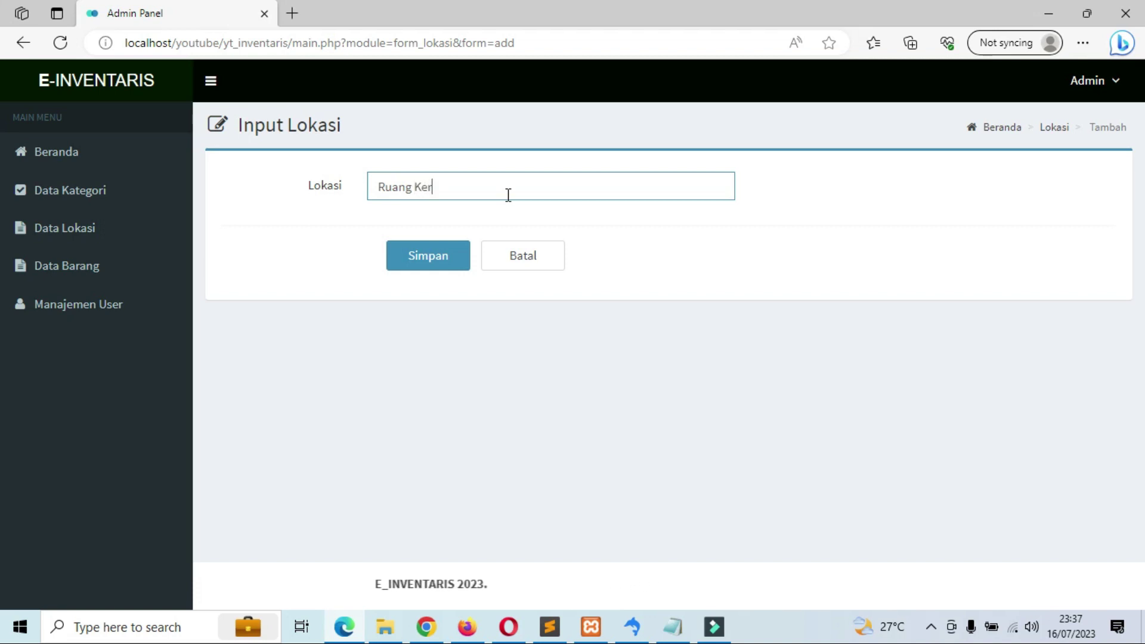
type("ja ")
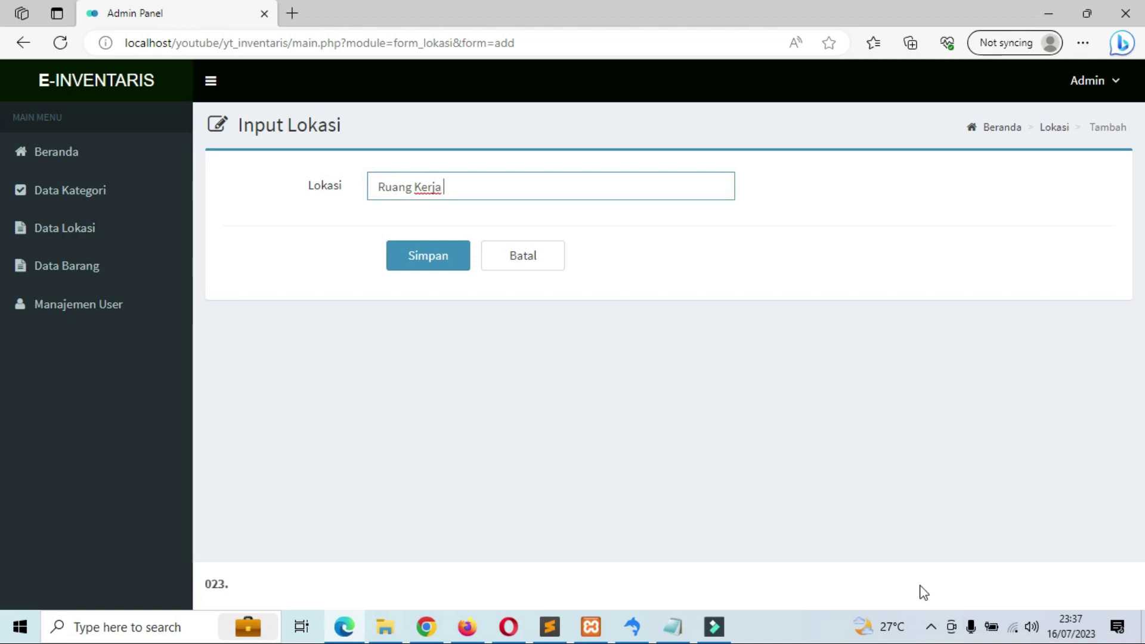
type("I")
type("an")
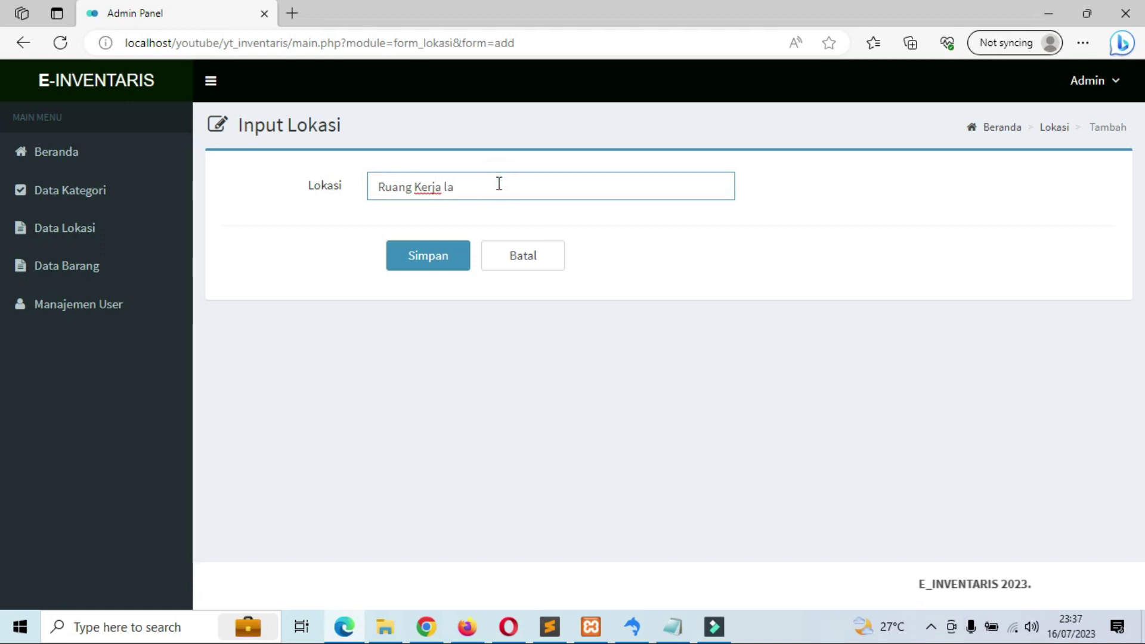
type("tai1")
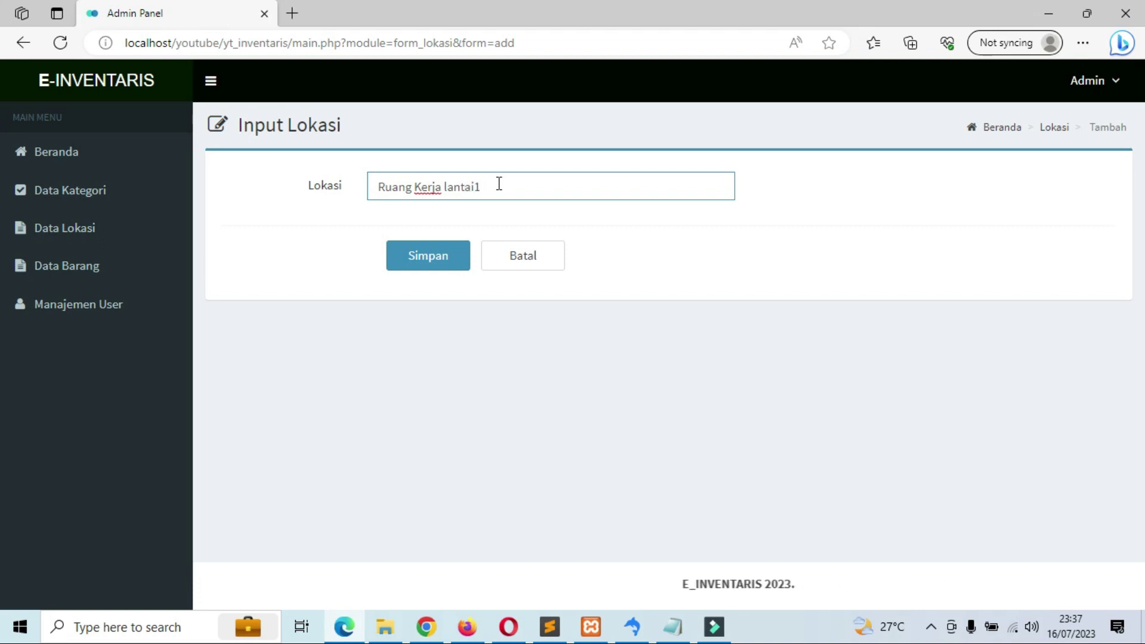
key("BackSpace")
left_click(567, 186)
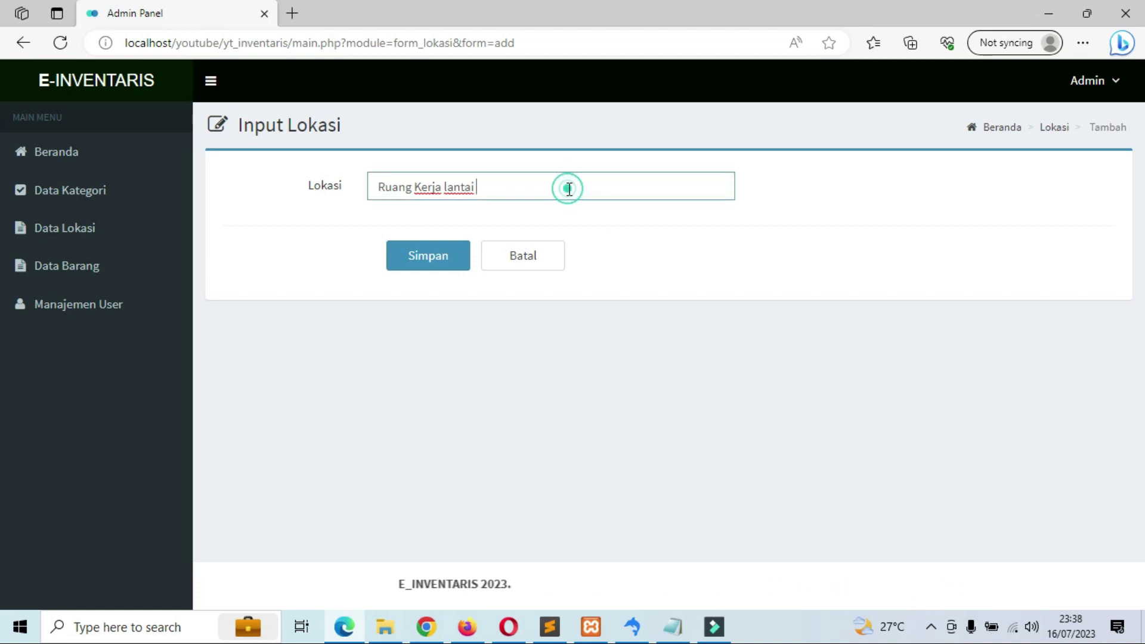
type("1")
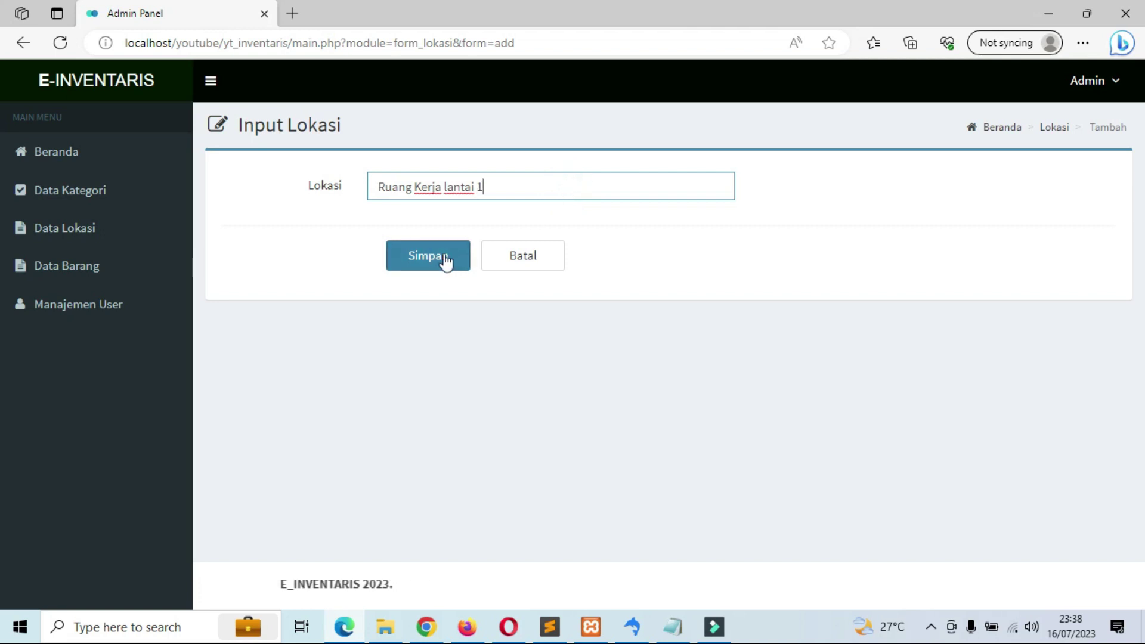
left_click(446, 258)
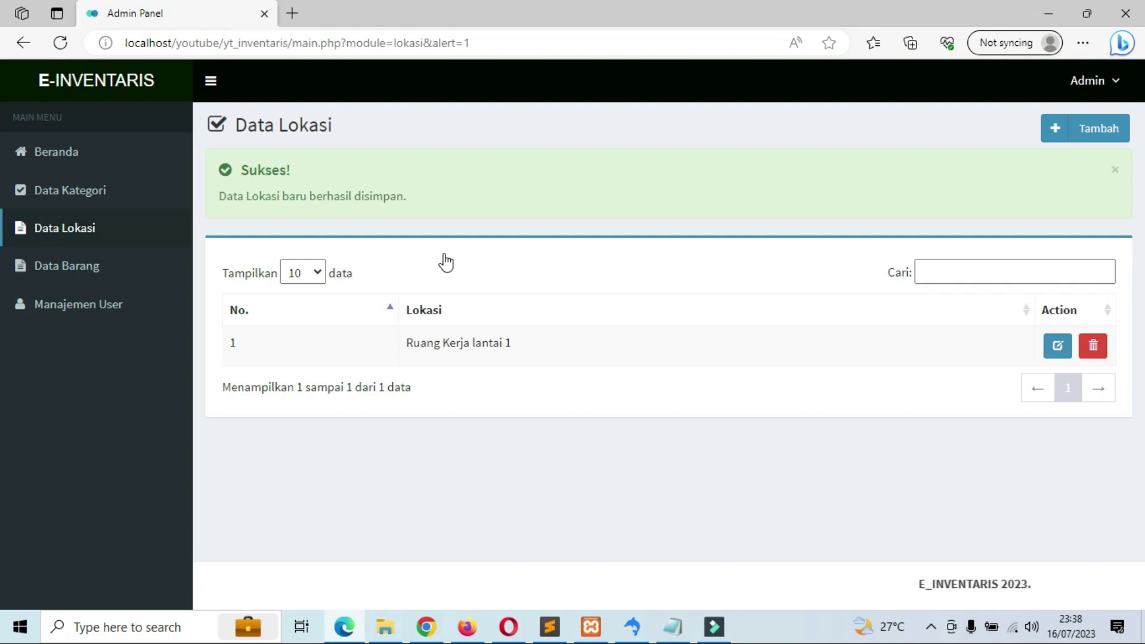
Add a second location named "gedung parkir B1" to Data Lokasi and save it
left_click(1082, 136)
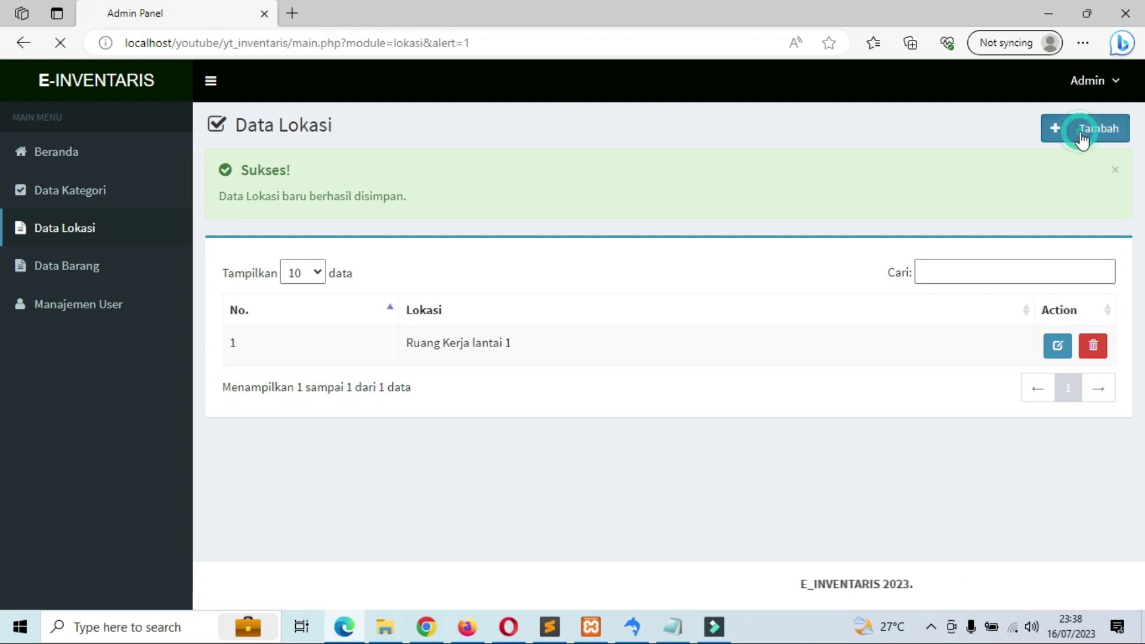
left_click(550, 188)
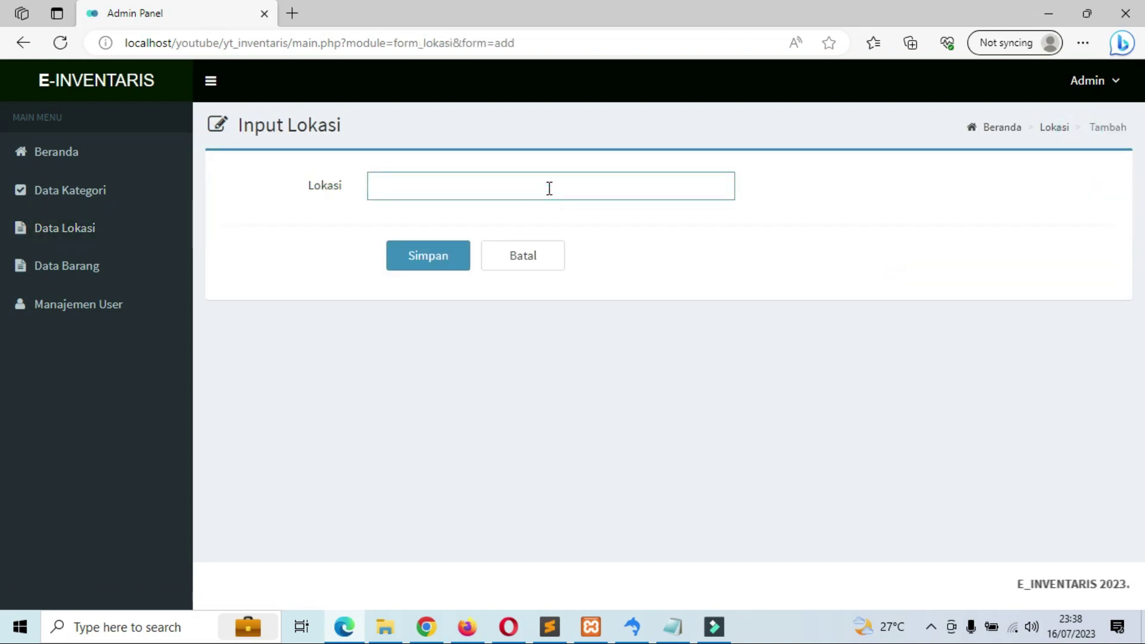
type("gedung")
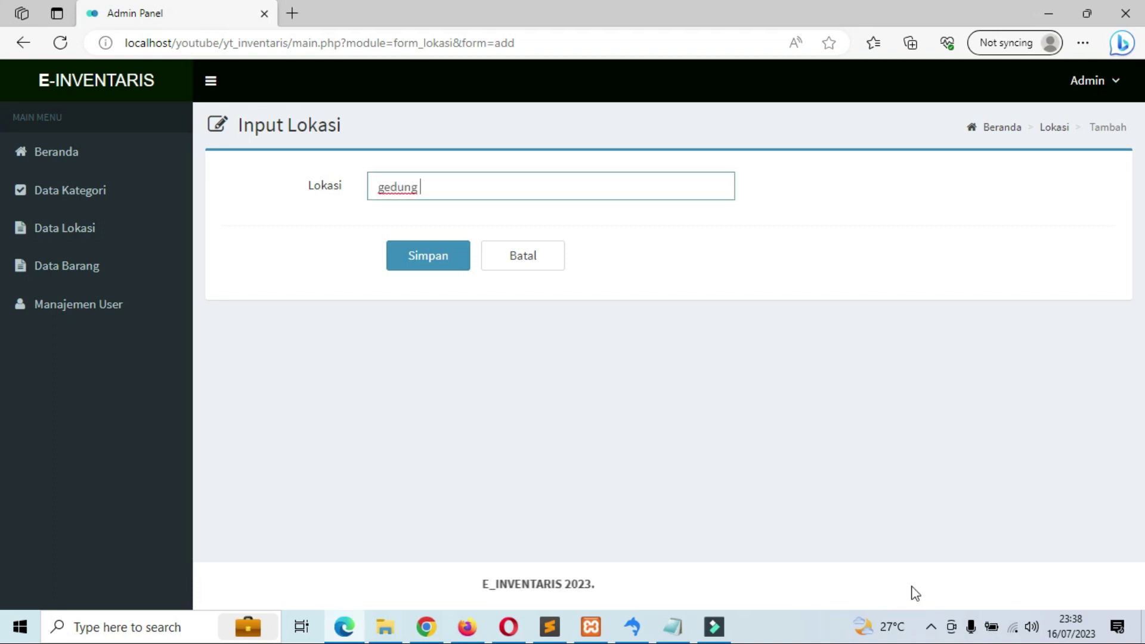
left_click(495, 189)
type("p")
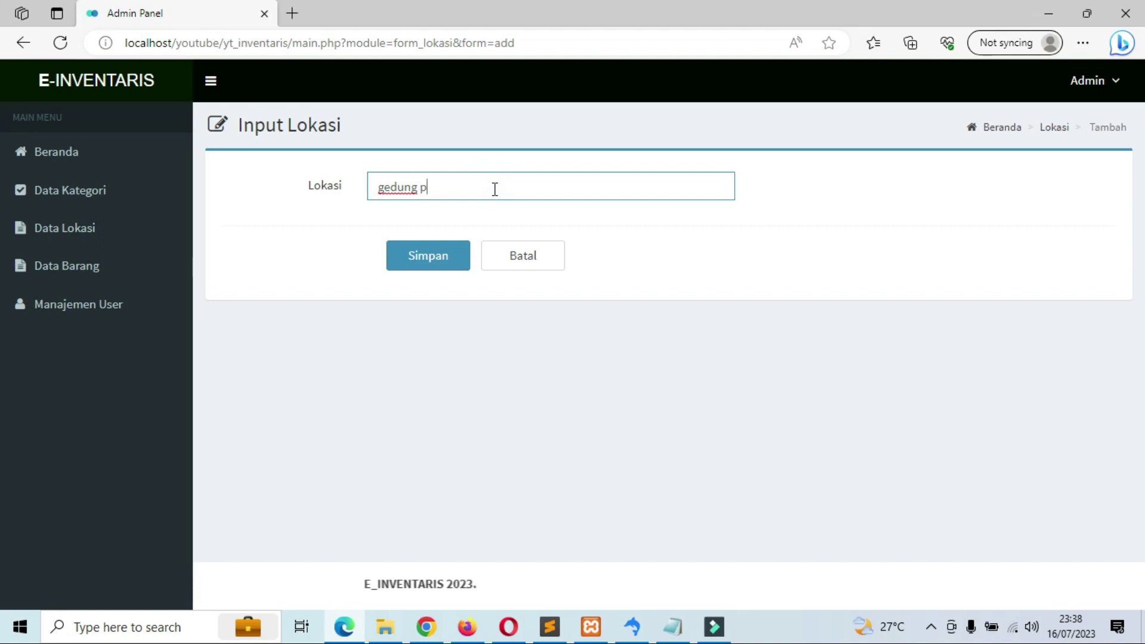
type("arkir ")
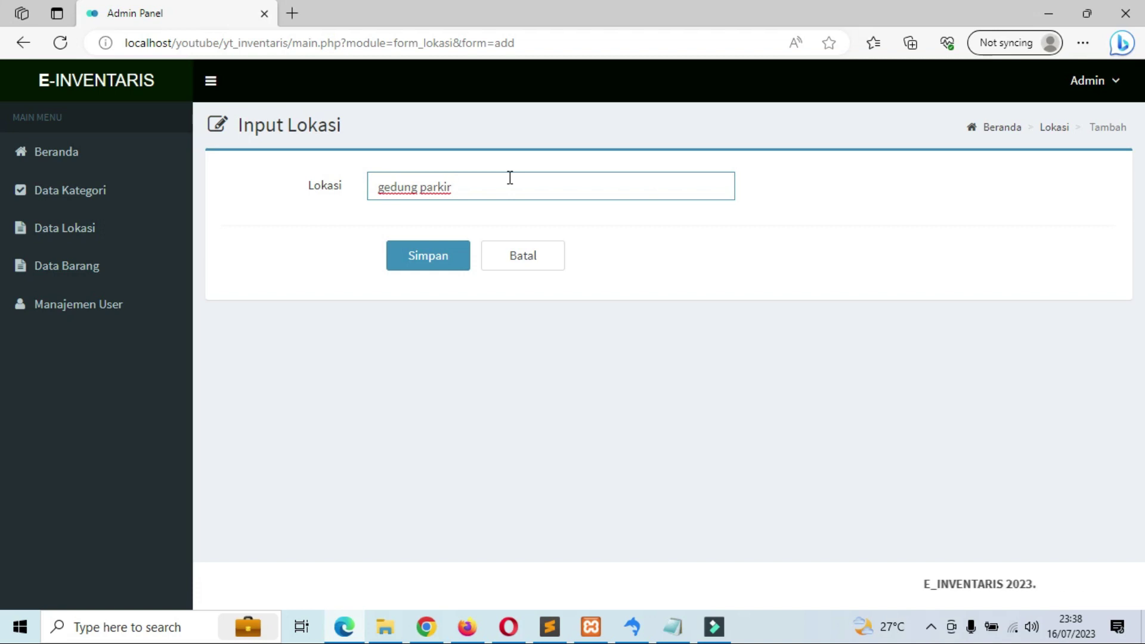
type("B1")
left_click(431, 257)
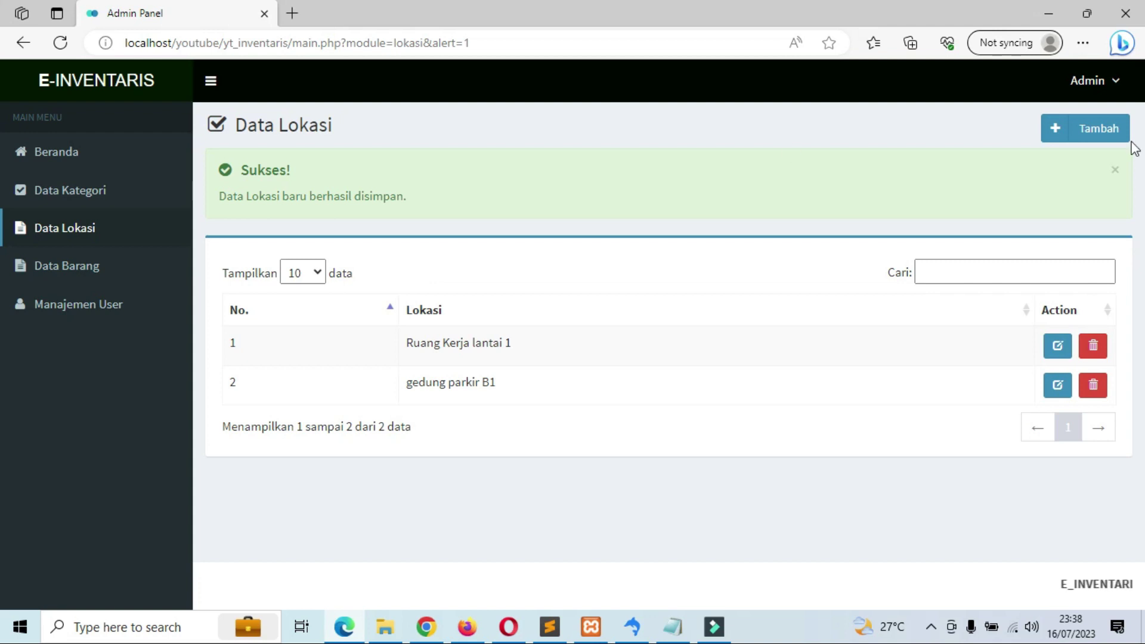
Add a third location named "IT Center" to Data Lokasi and save it
left_click(1099, 133)
left_click(531, 180)
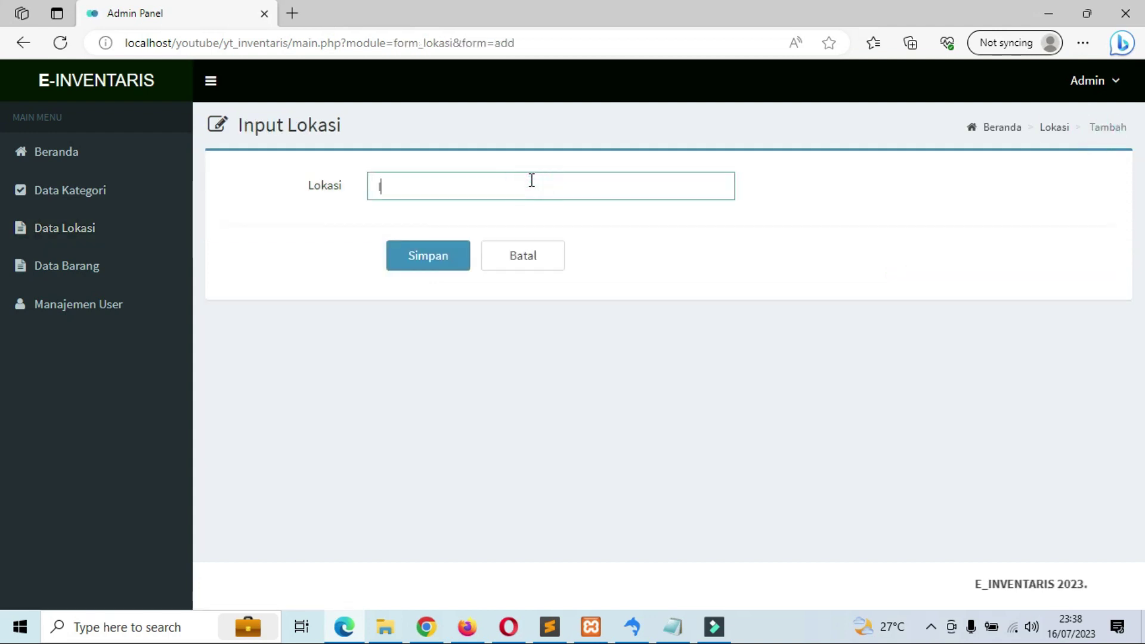
type("IT")
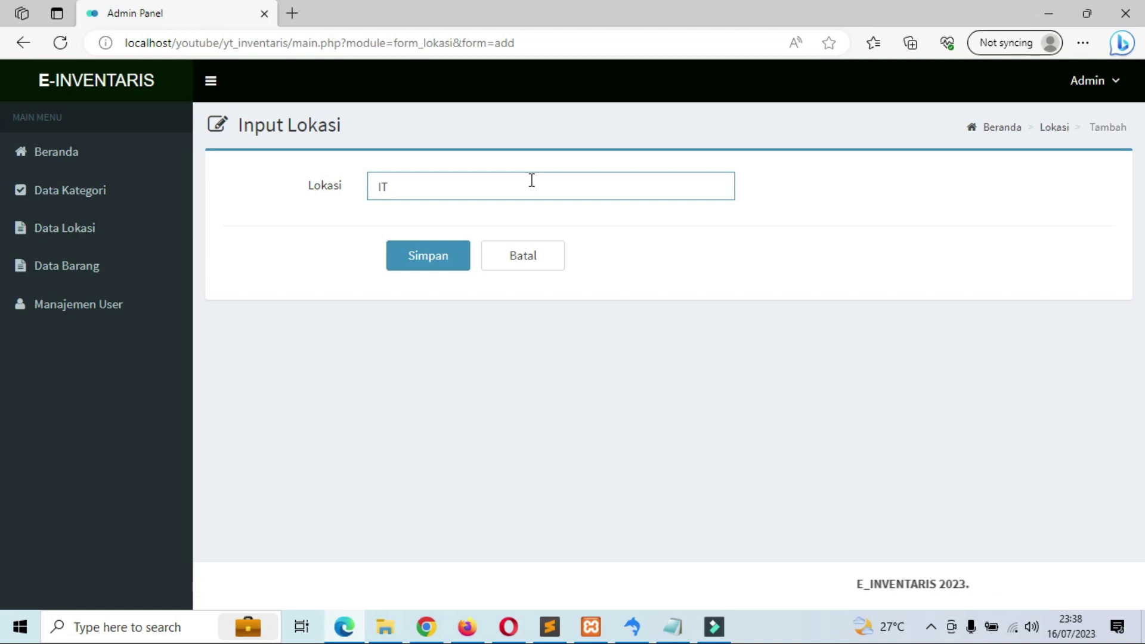
left_click(525, 195)
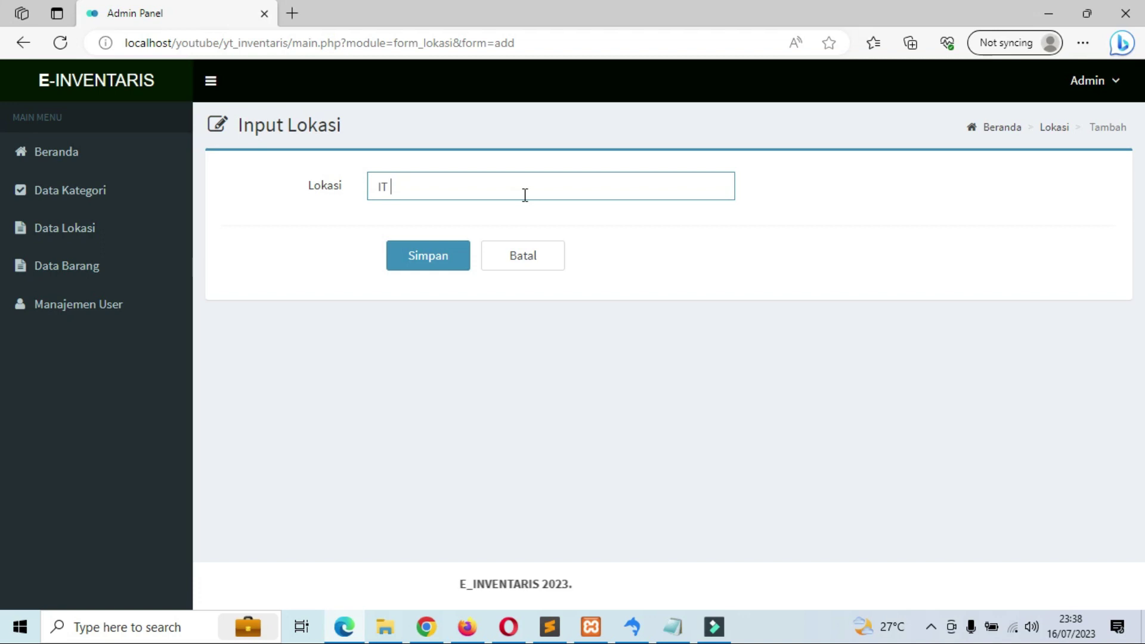
type("Center")
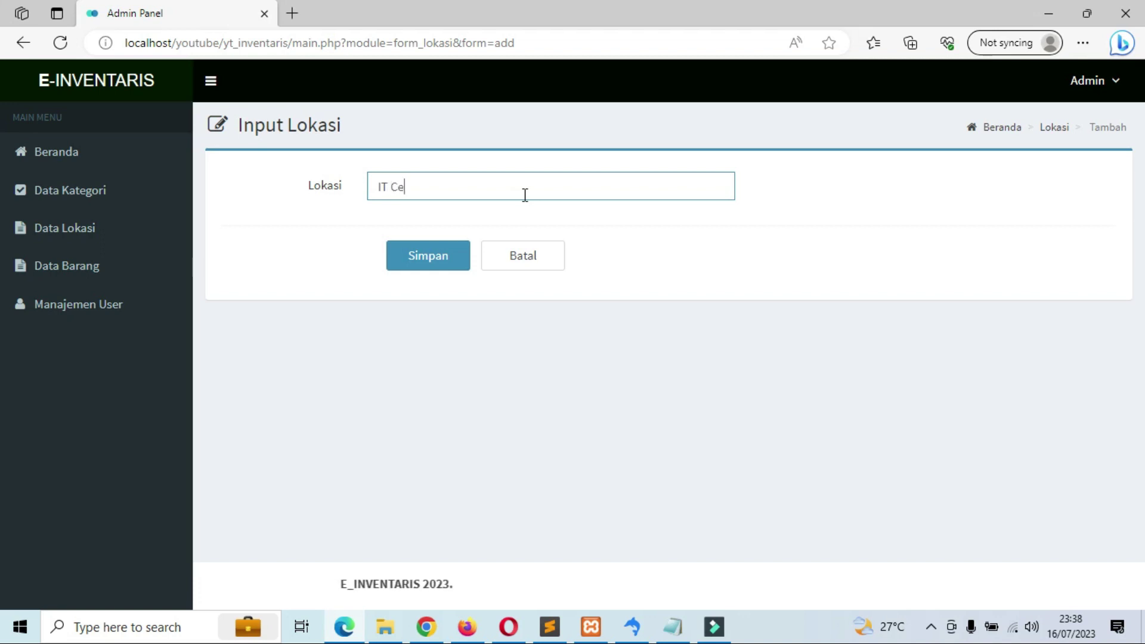
left_click(435, 256)
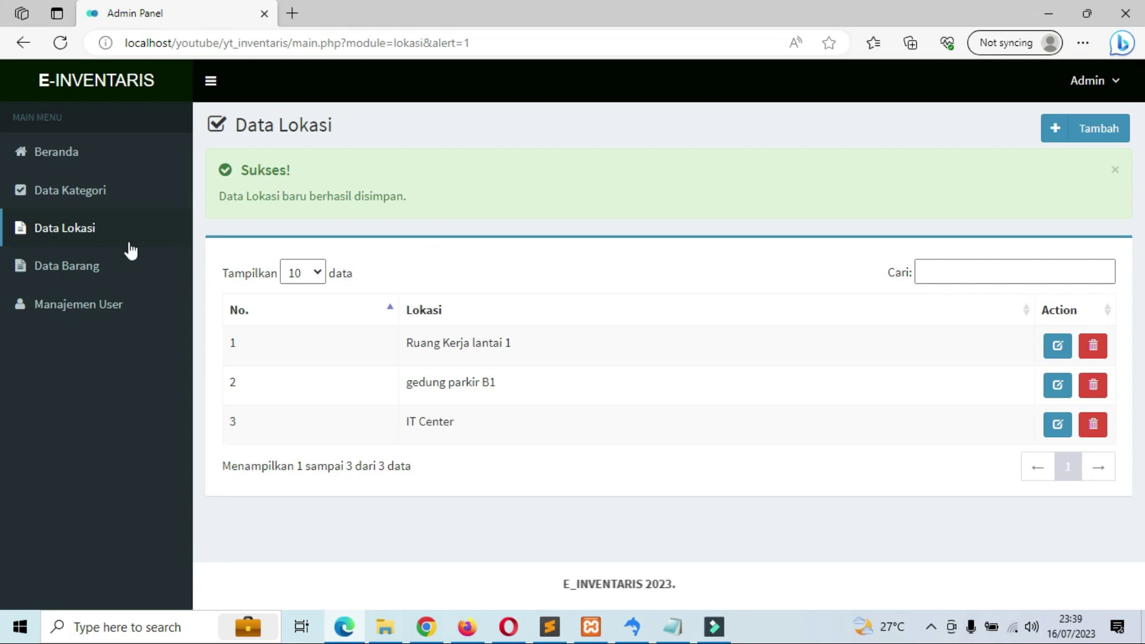
Start a new item record in Data Barang and name the item "Laptop Acer"
left_click(85, 274)
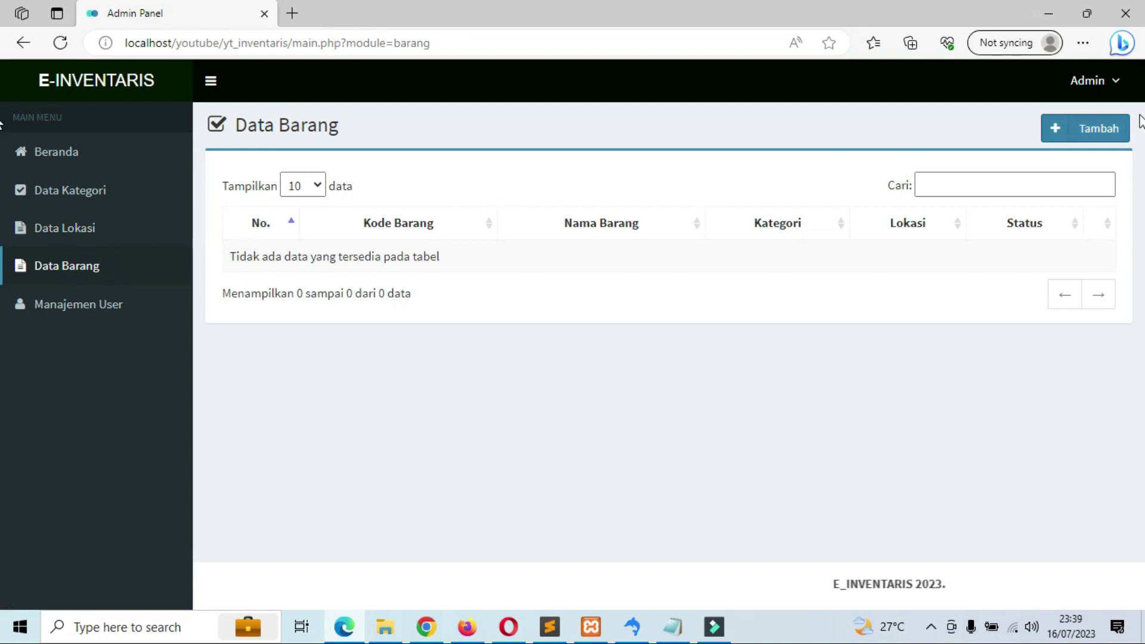
left_click(1094, 129)
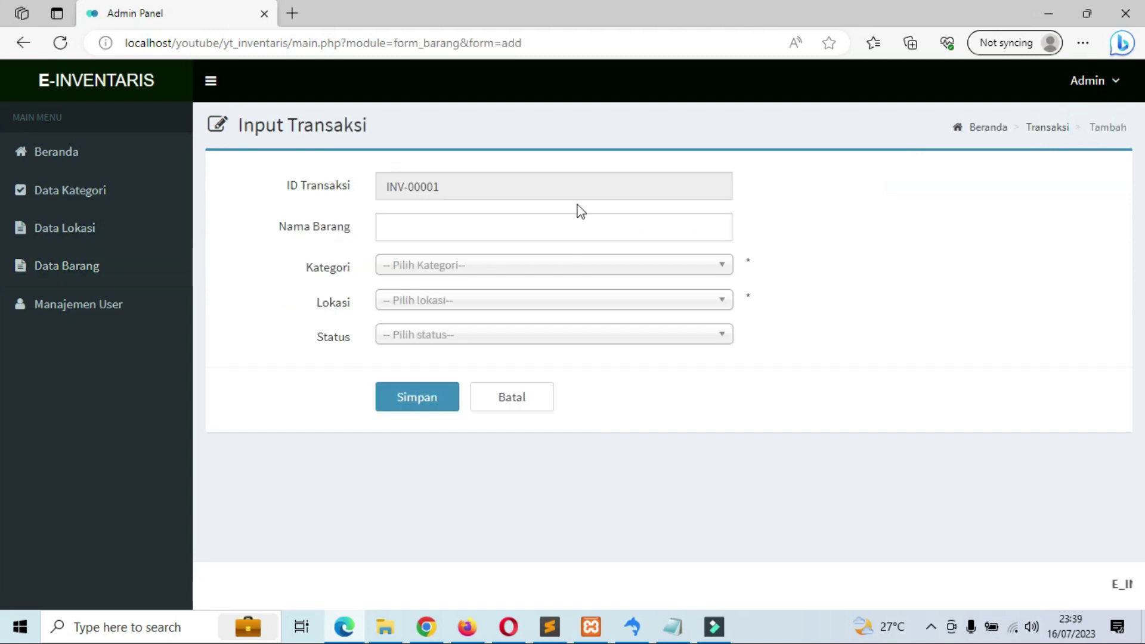
left_click(509, 224)
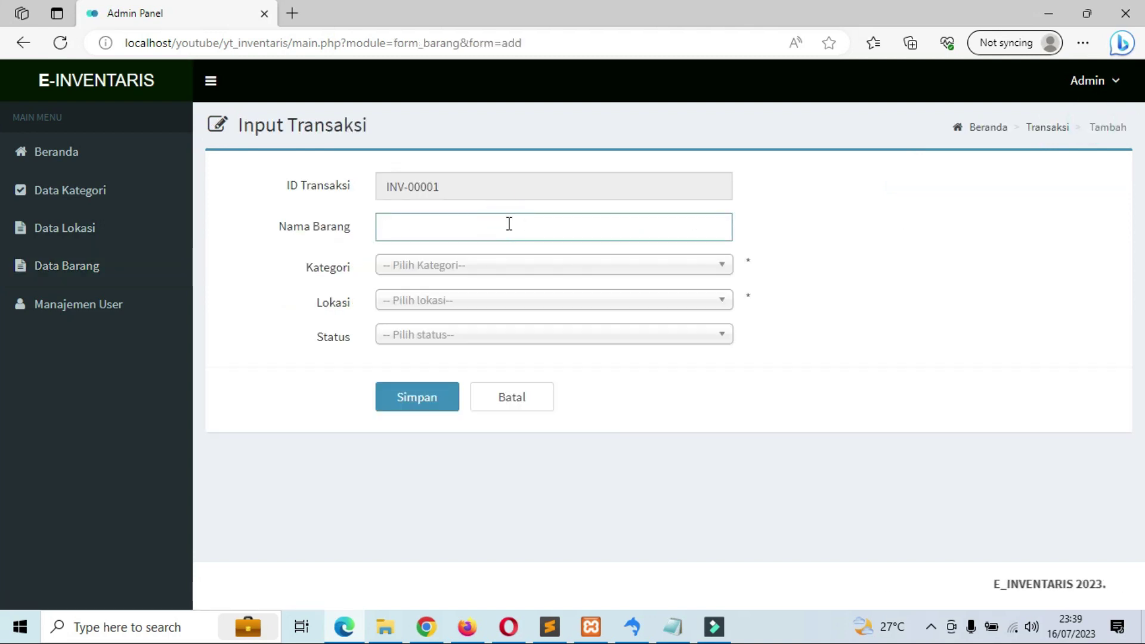
type("La")
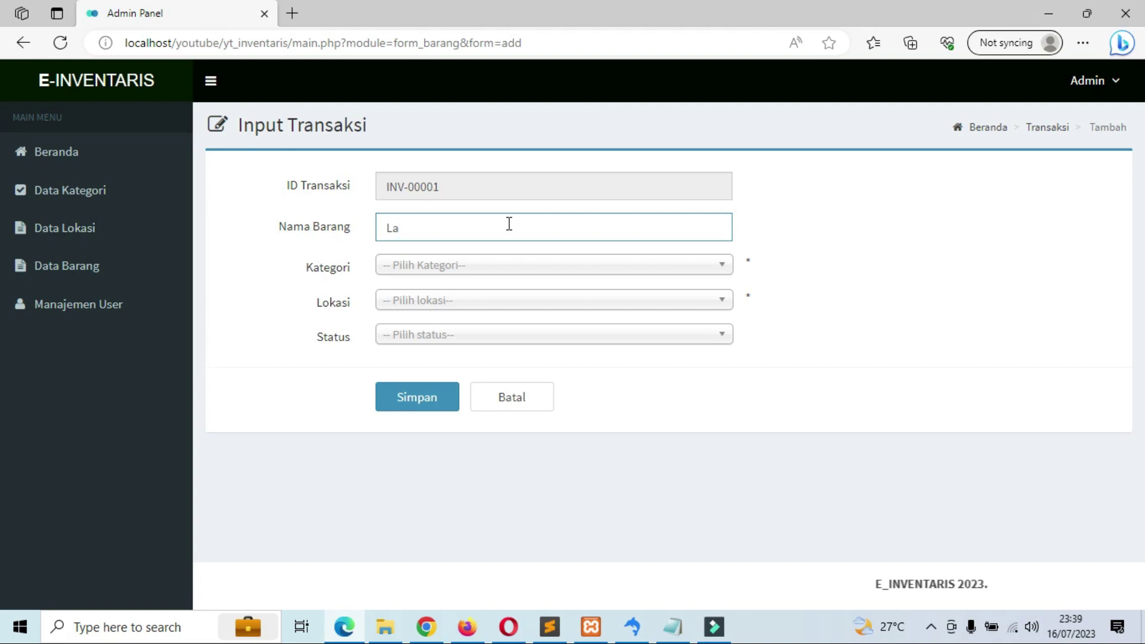
type("ptop ")
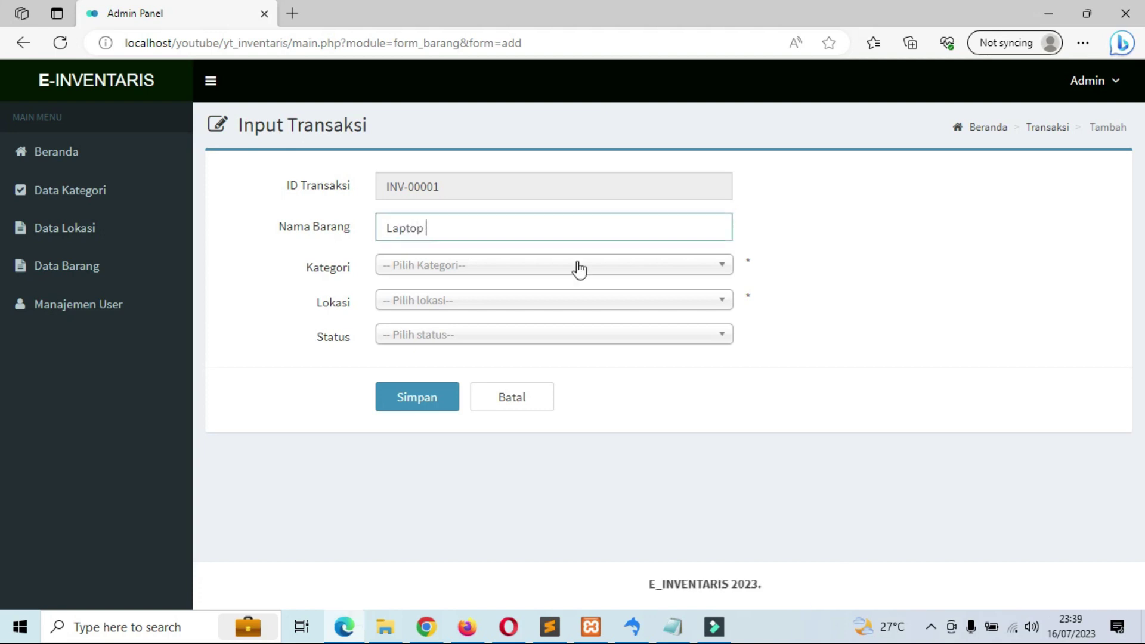
type("Acer")
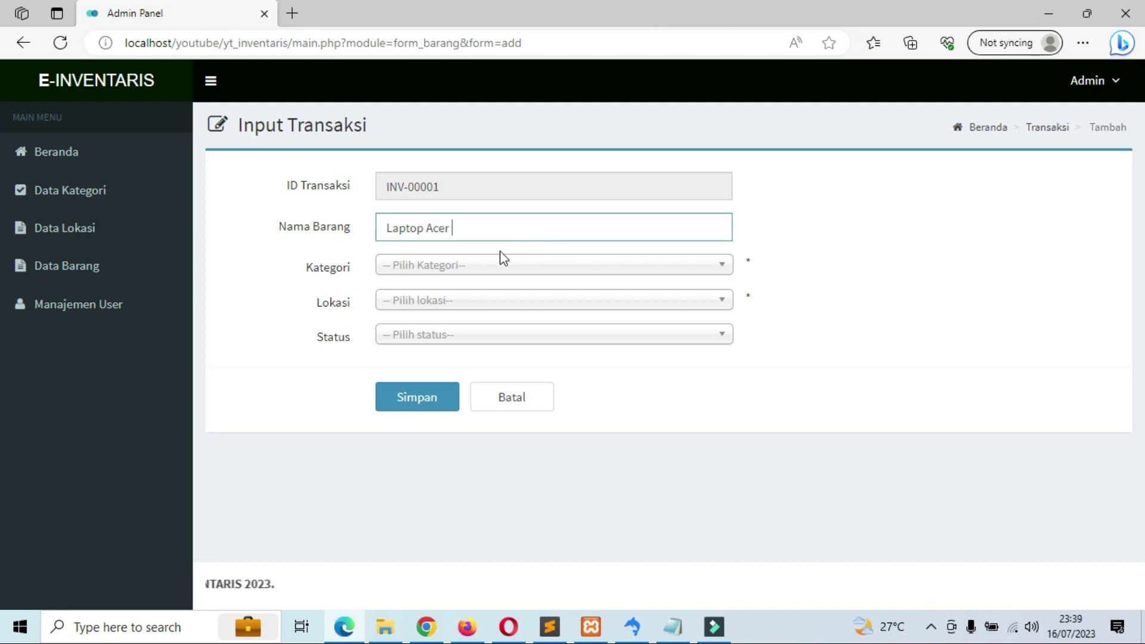
Assign the Laptop Acer item the category "Perlengkapan kantor" and the location "Ruang Kerja lantai 1"
left_click(488, 264)
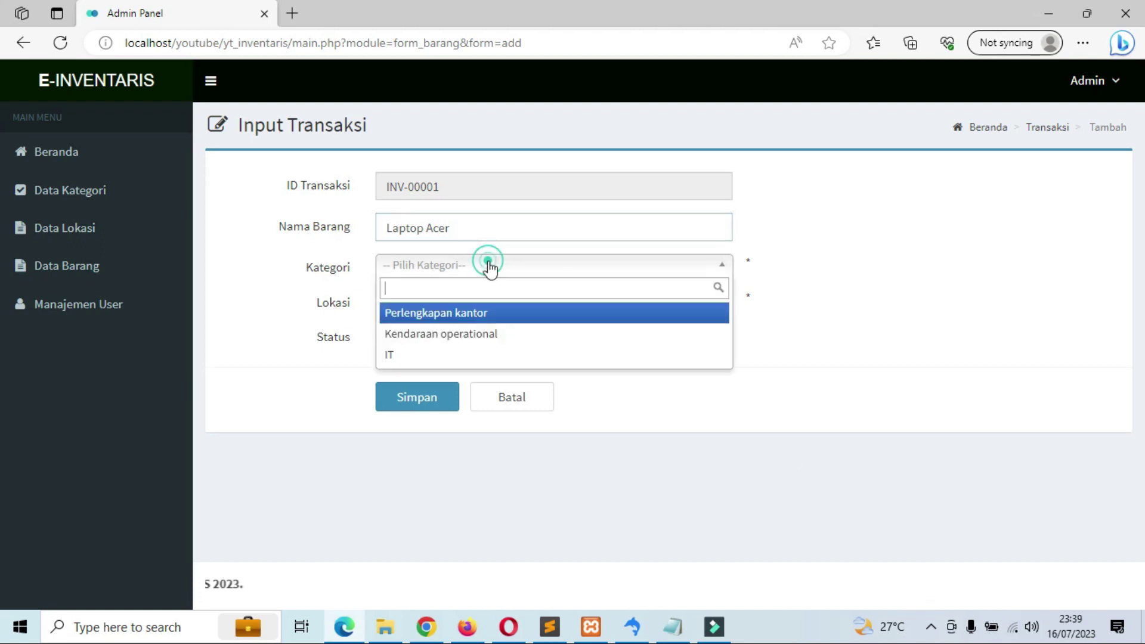
left_click(459, 313)
left_click(422, 296)
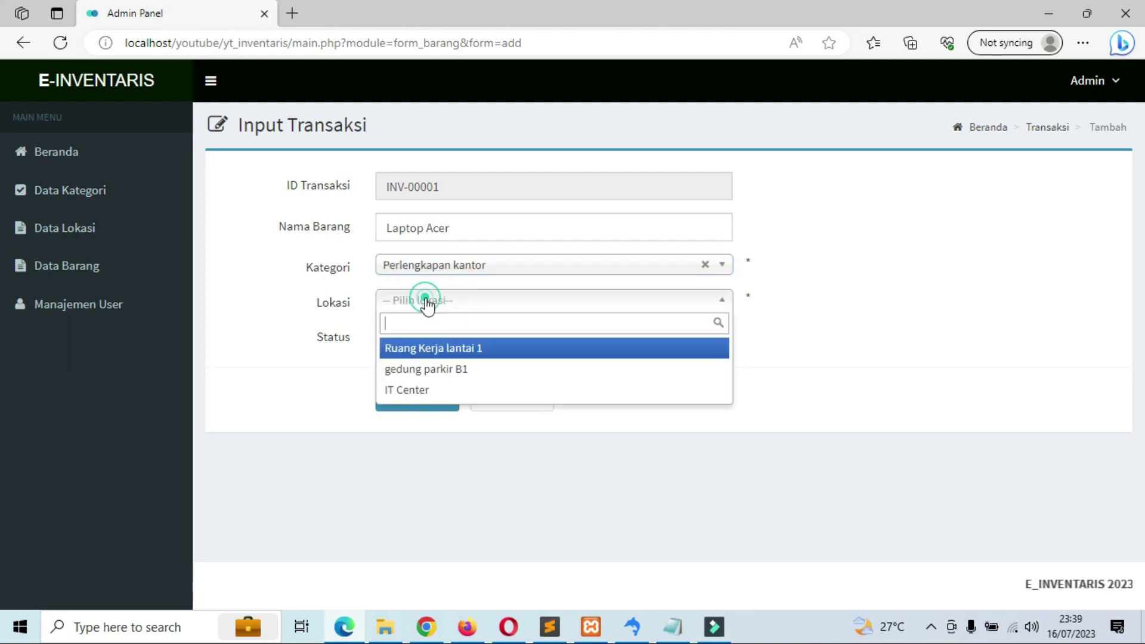
left_click(416, 350)
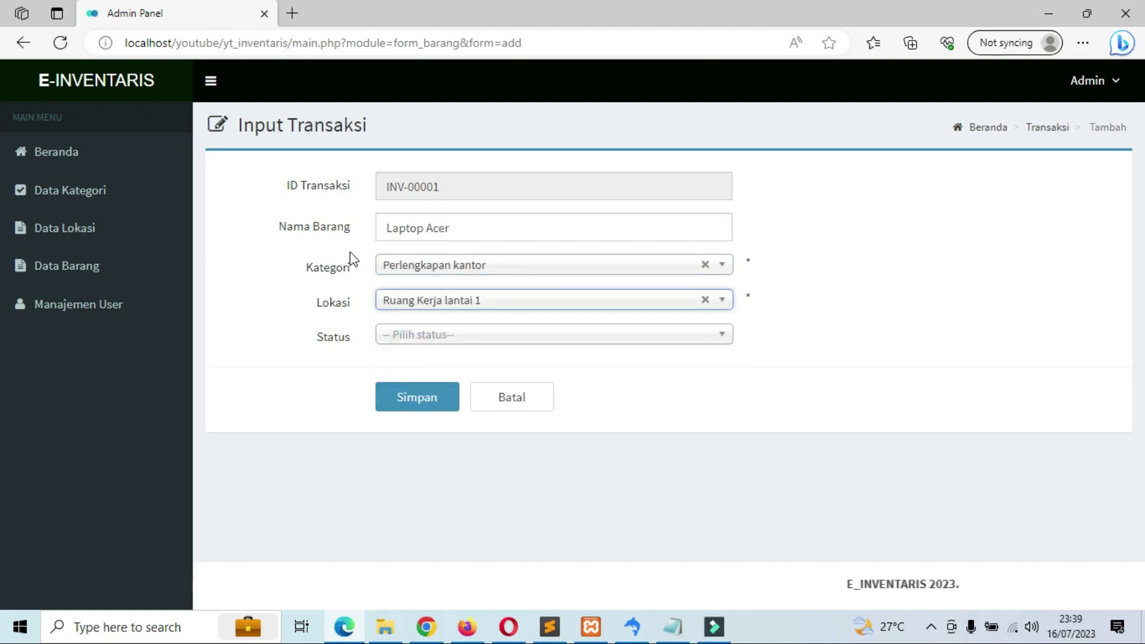
left_click(404, 273)
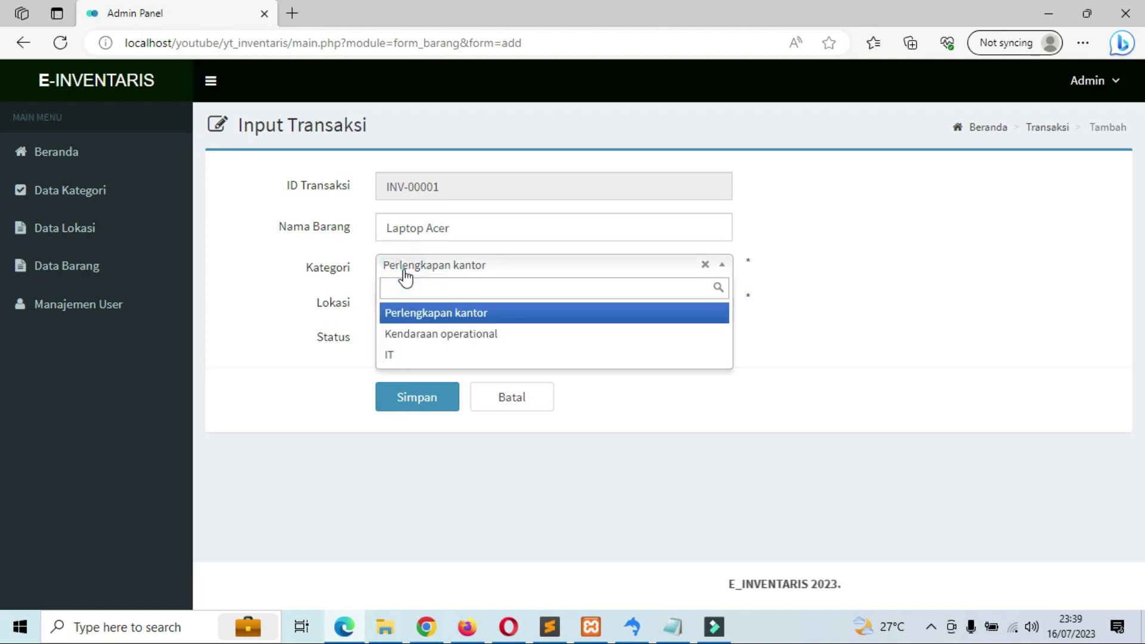
left_click(333, 271)
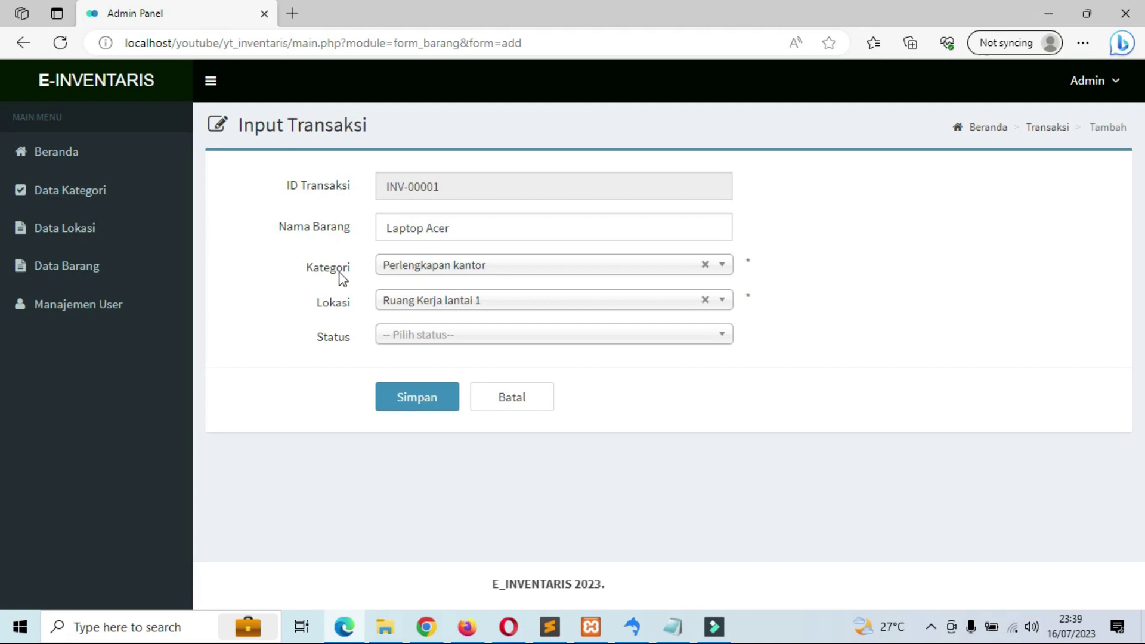
left_click(405, 269)
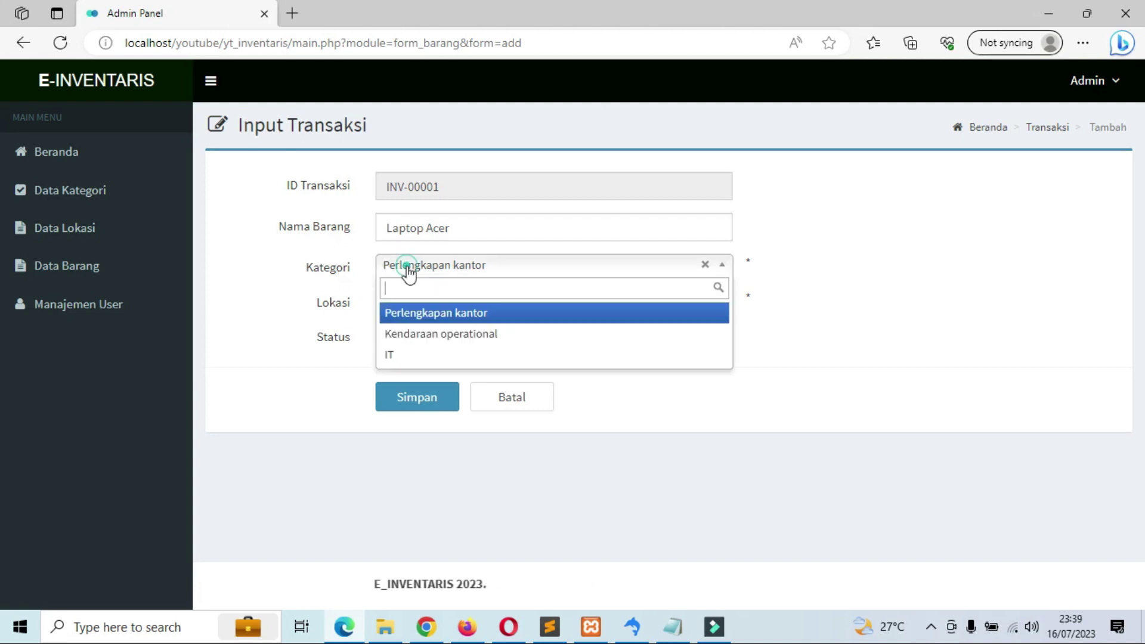
left_click(306, 267)
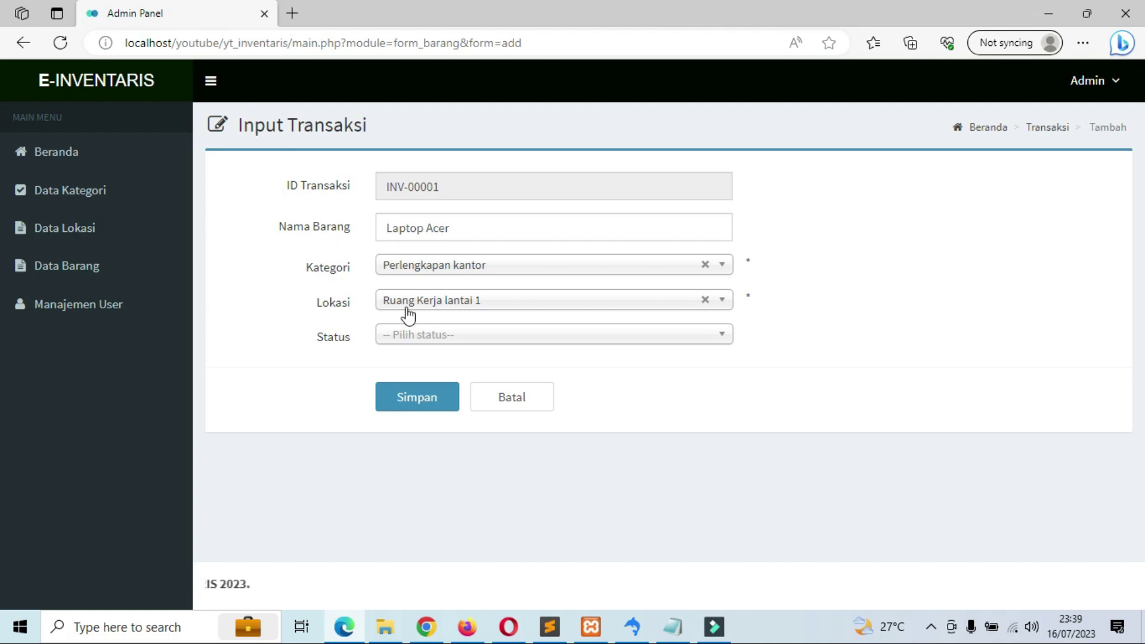
Set the Laptop Acer item's status to "Baru" and save the record
left_click(406, 335)
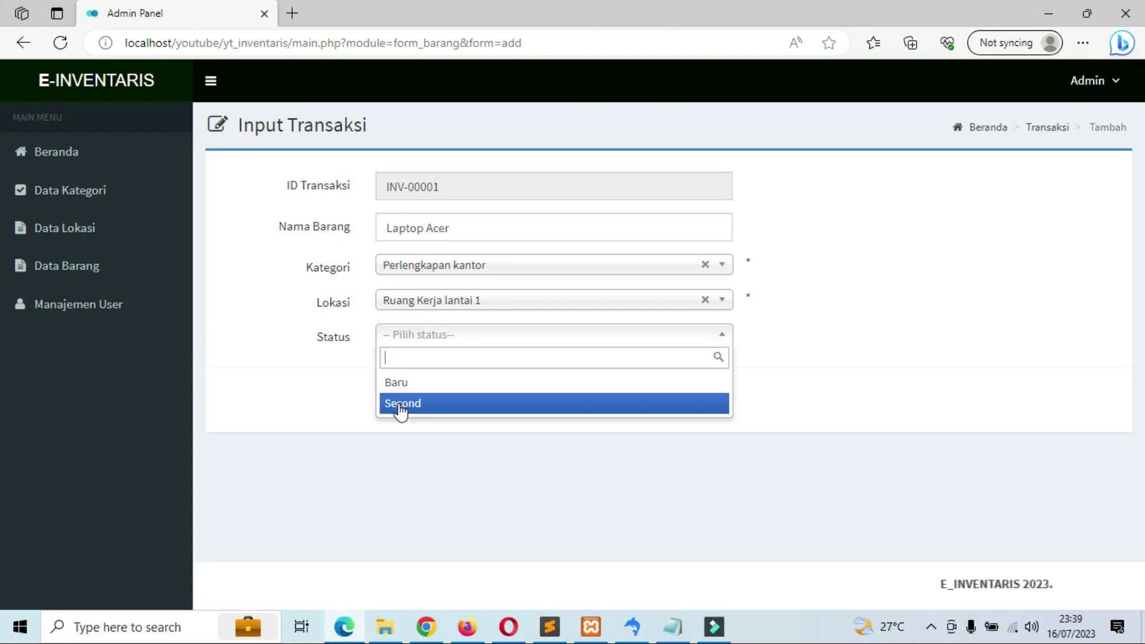
left_click(399, 387)
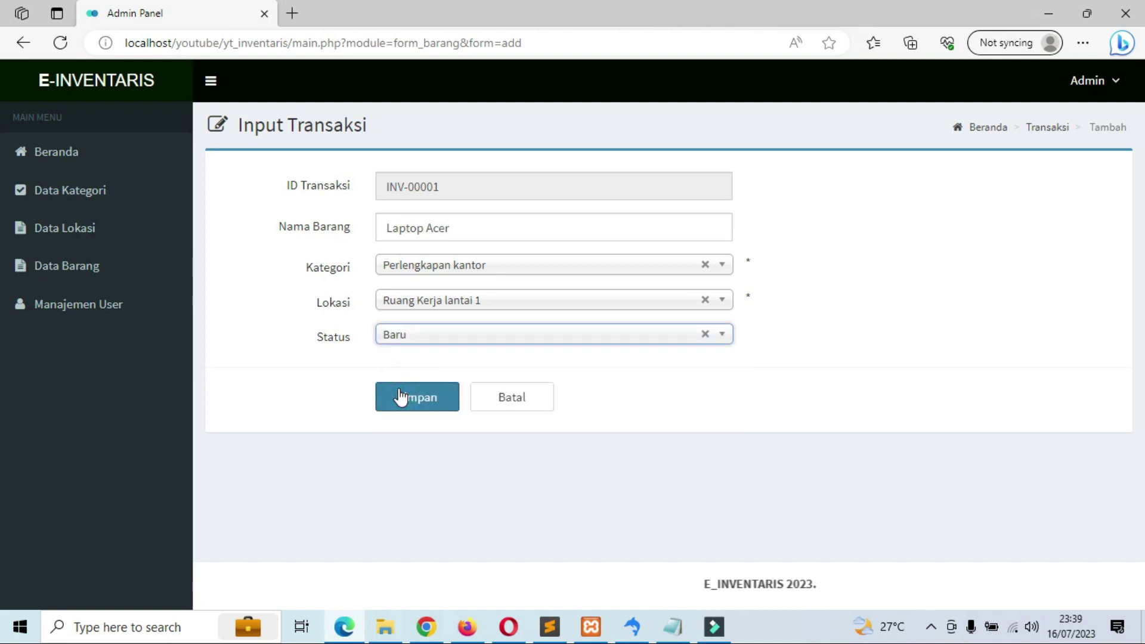
left_click(401, 396)
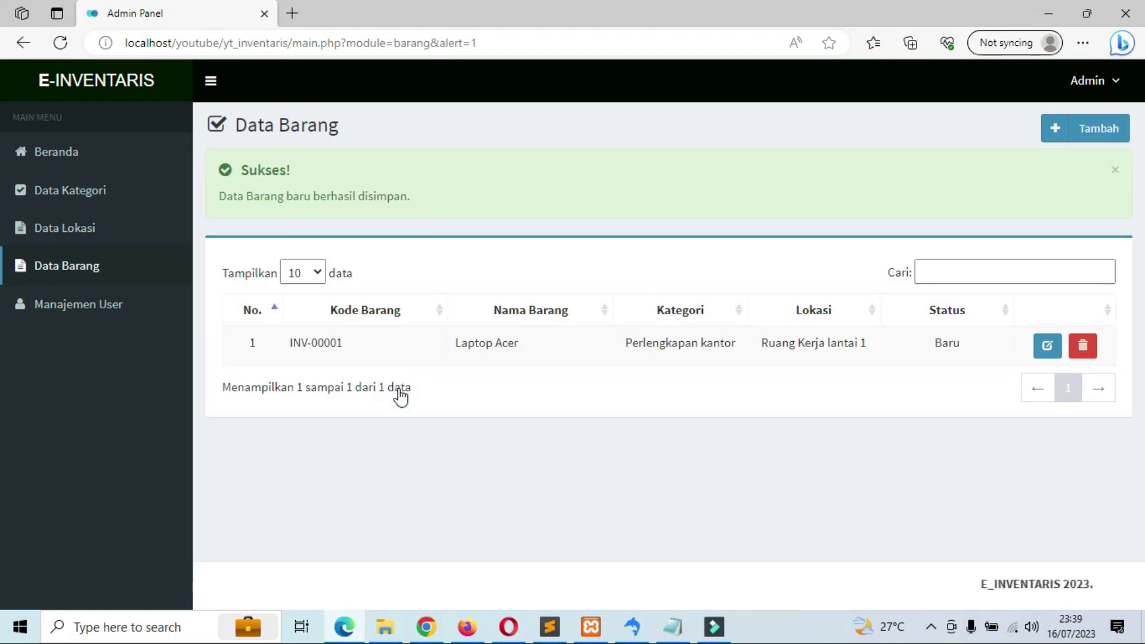
Start a second item record in Data Barang and name the item "Mesin Fotocopy"
left_click(1096, 134)
left_click(476, 220)
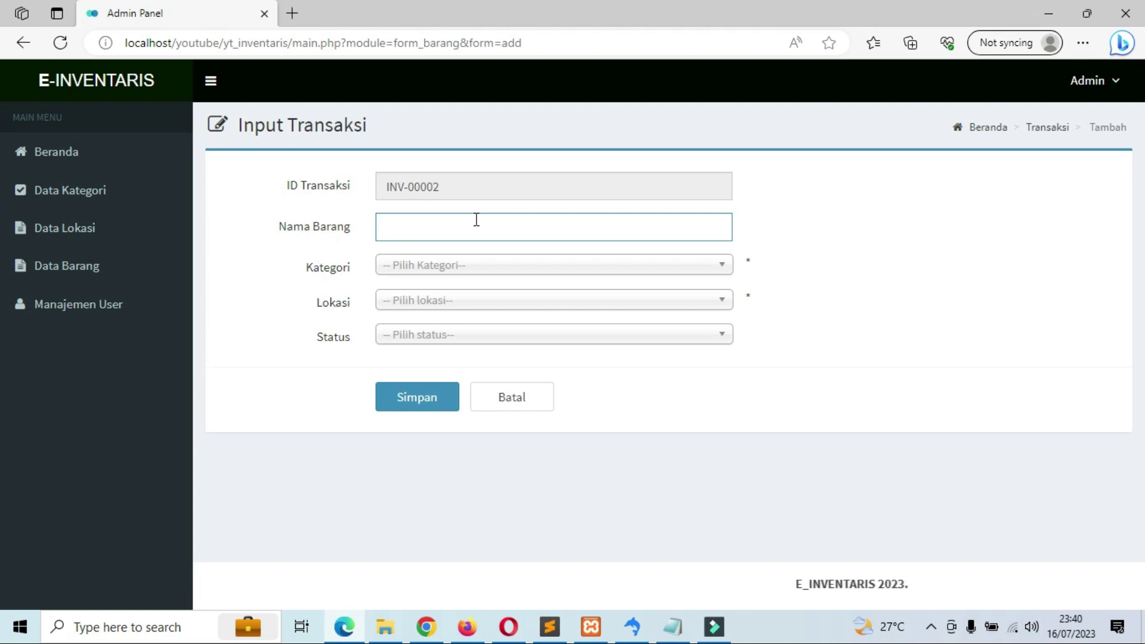
type("Me")
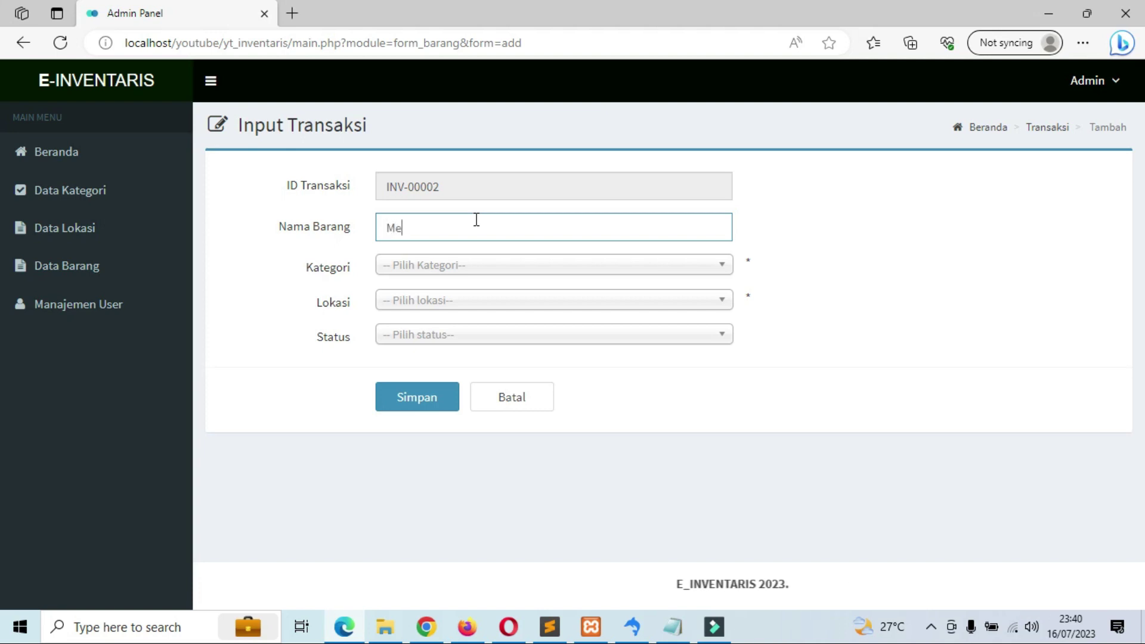
type("sin")
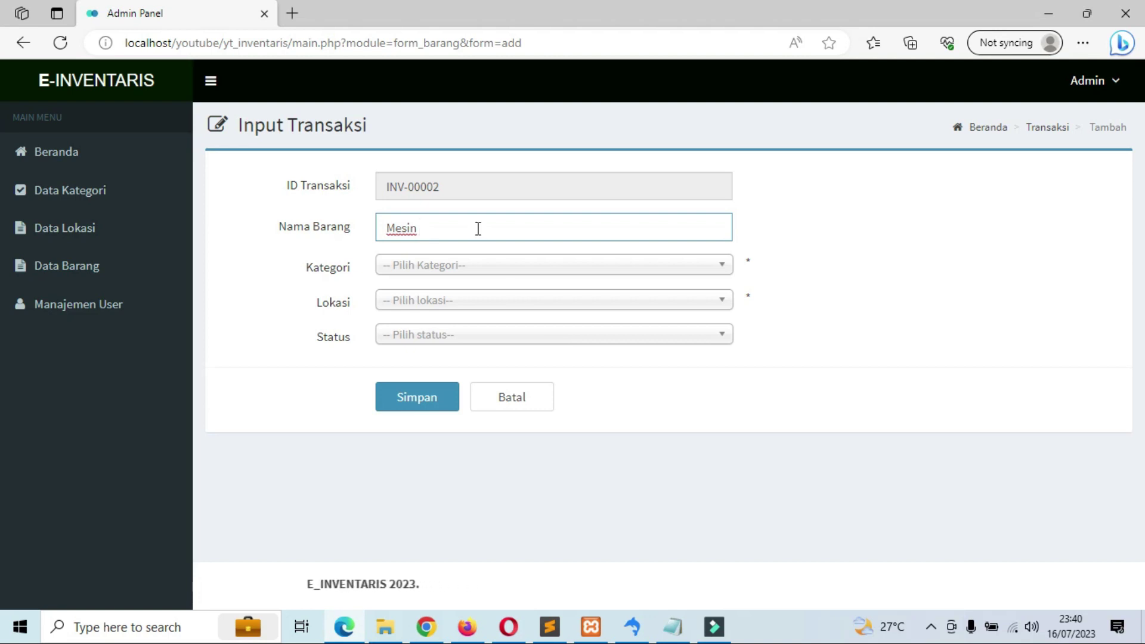
type(" Fotocopy")
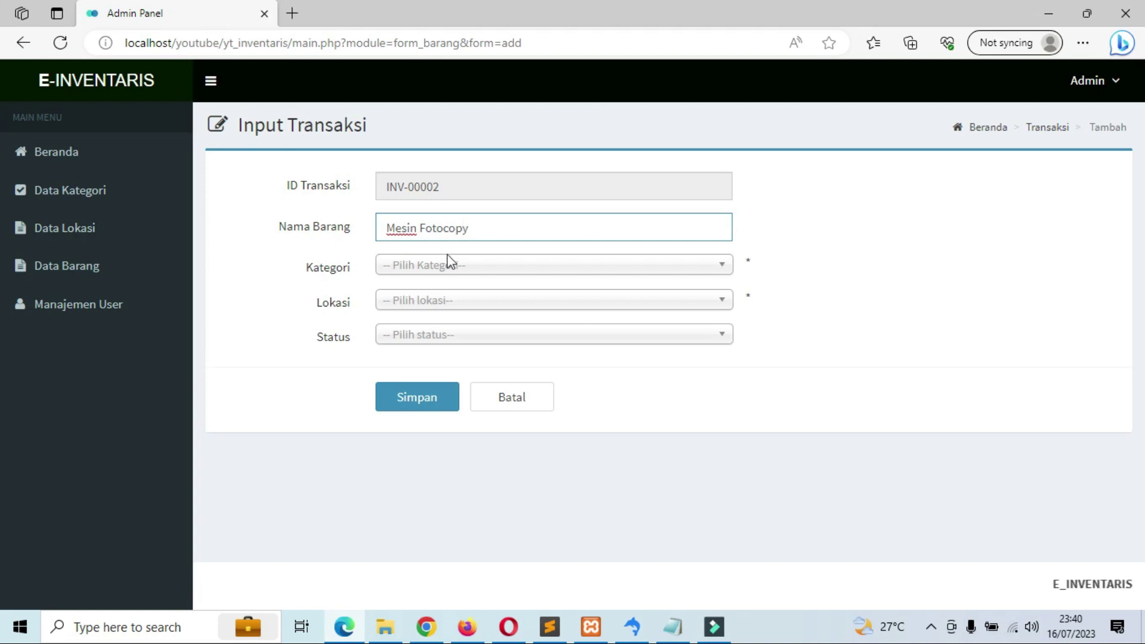
Assign Mesin Fotocopy the category "Perlengkapan kantor", location "Ruang Kerja lantai 1" and status "Second", and save the record
left_click(448, 264)
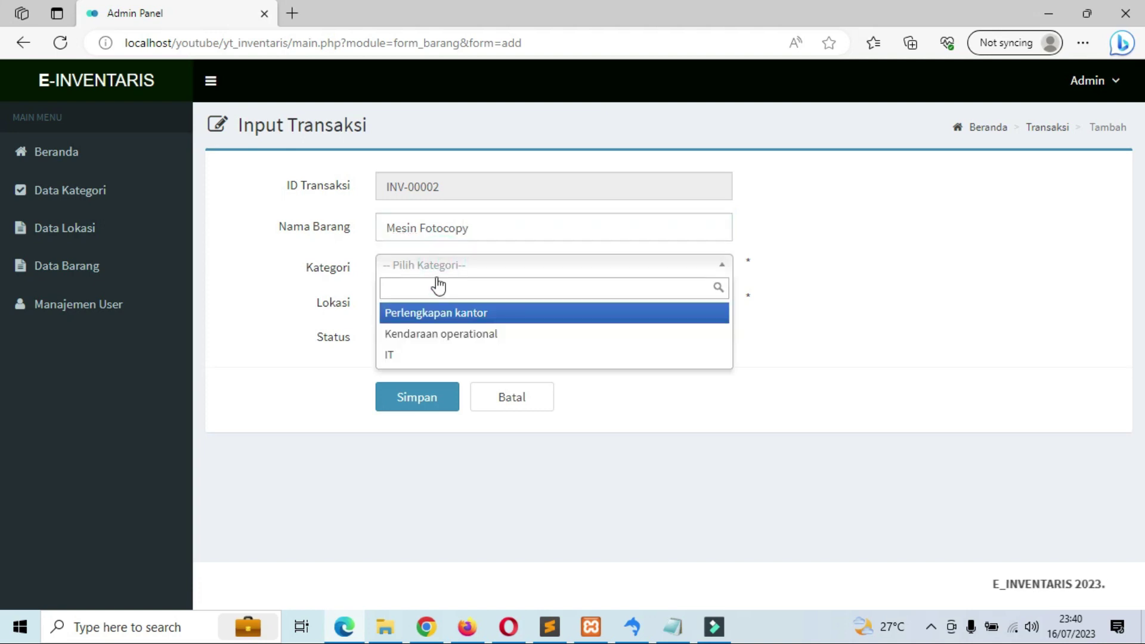
left_click(428, 316)
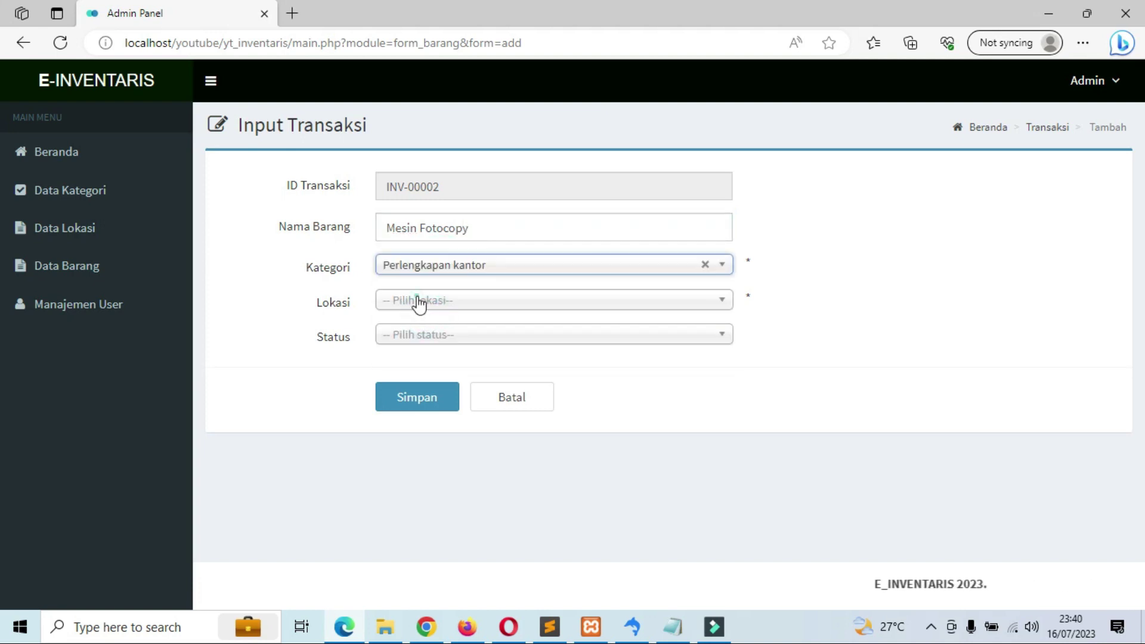
left_click(421, 301)
left_click(418, 352)
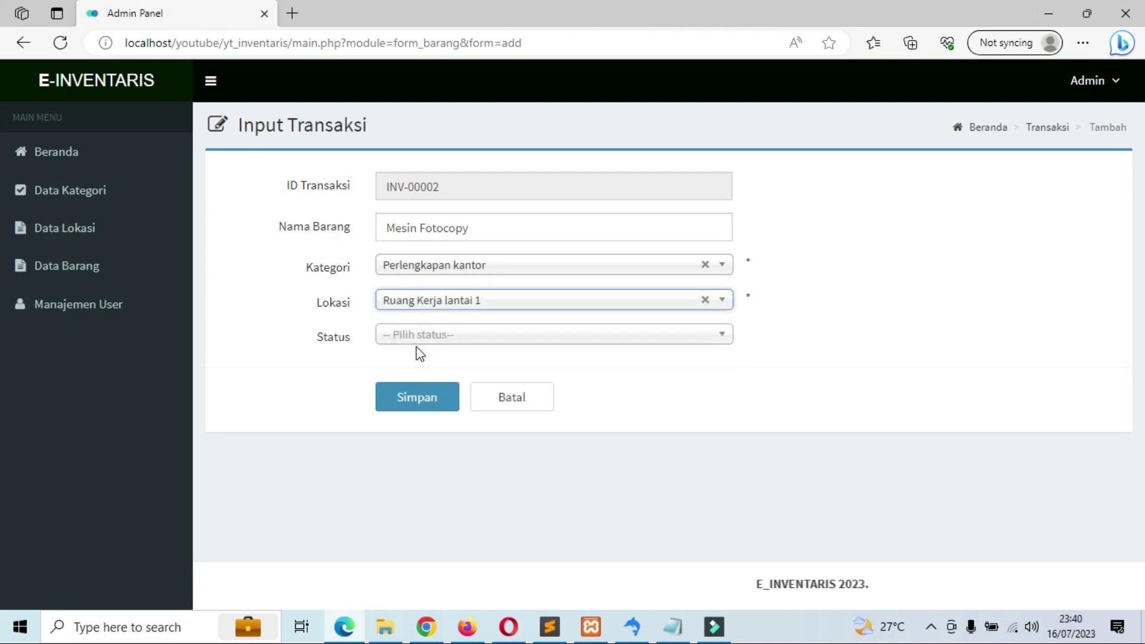
left_click(417, 337)
left_click(412, 403)
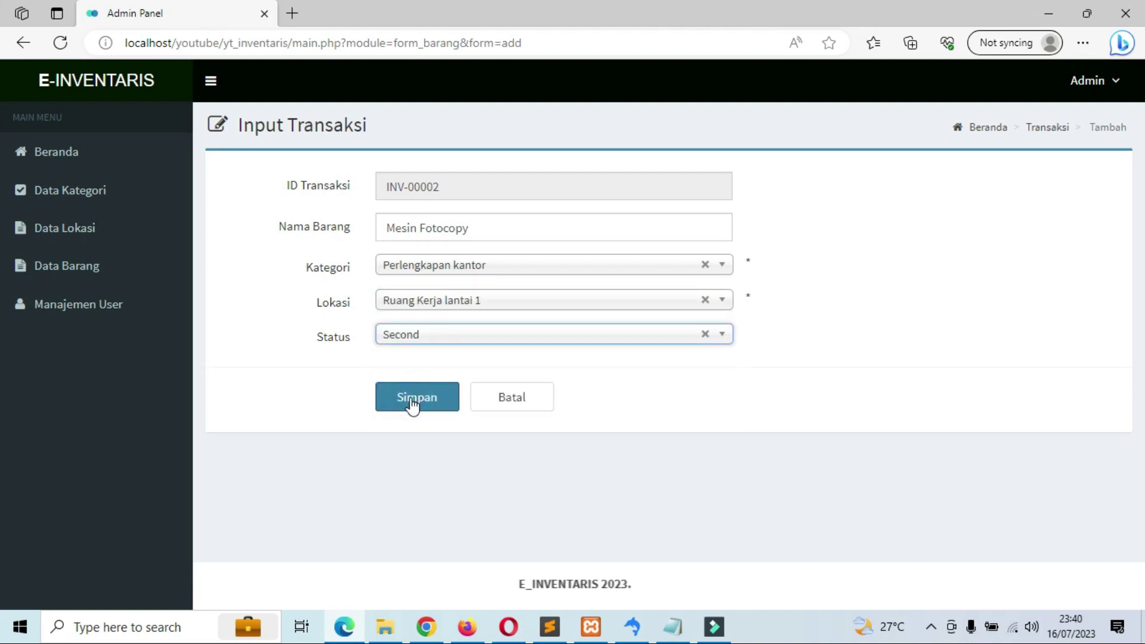
left_click(414, 397)
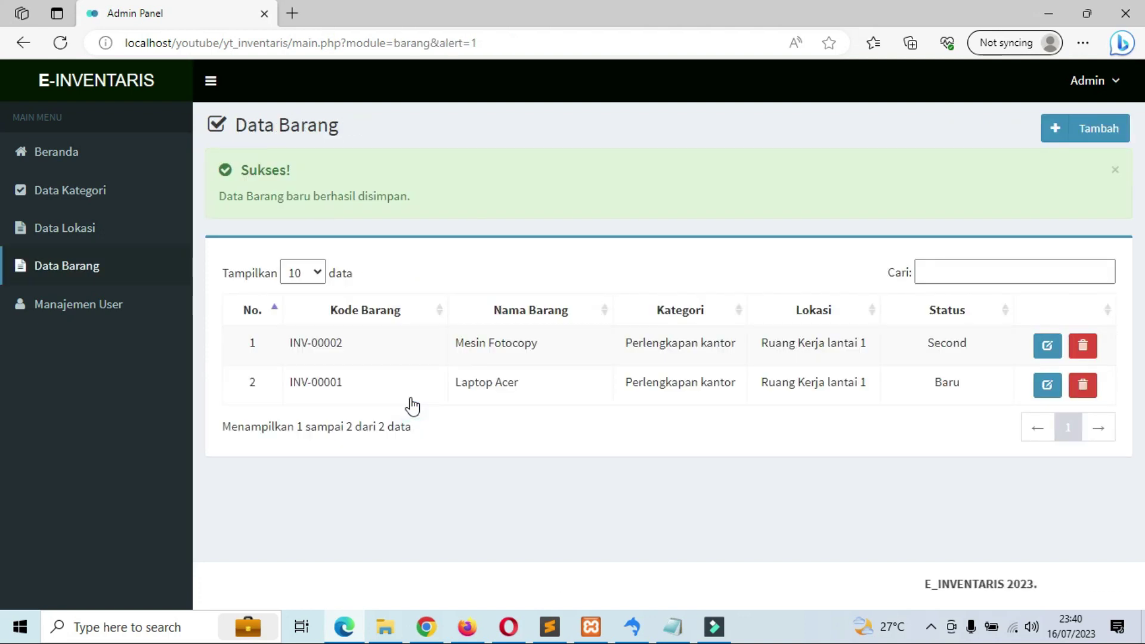
Start a third item record in Data Barang and name the item "Server"
left_click(1104, 130)
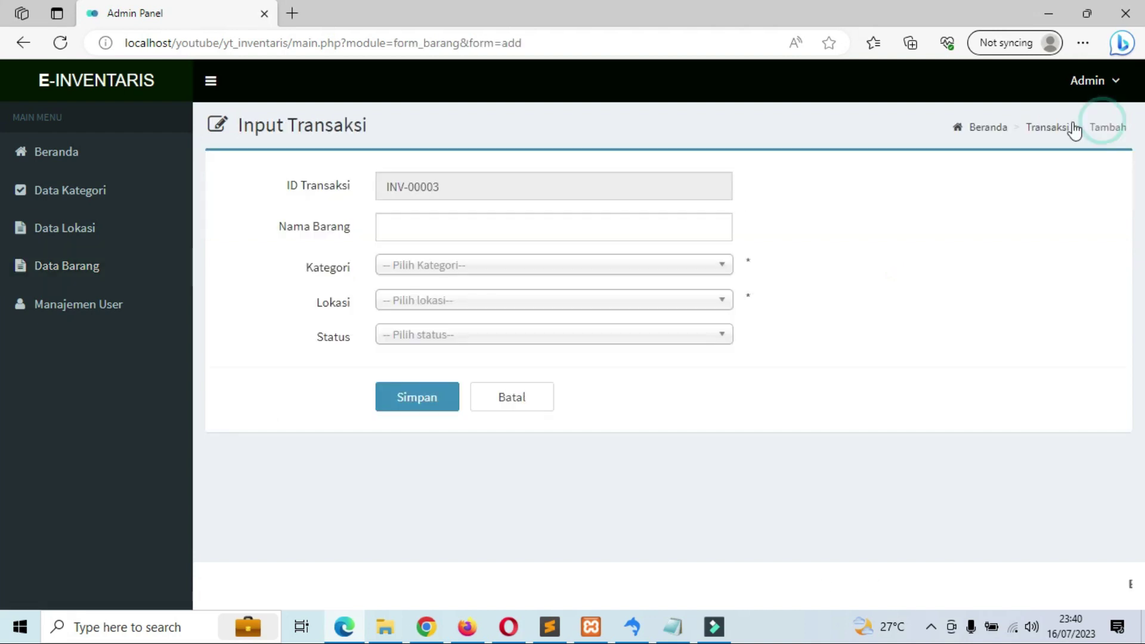
left_click(504, 219)
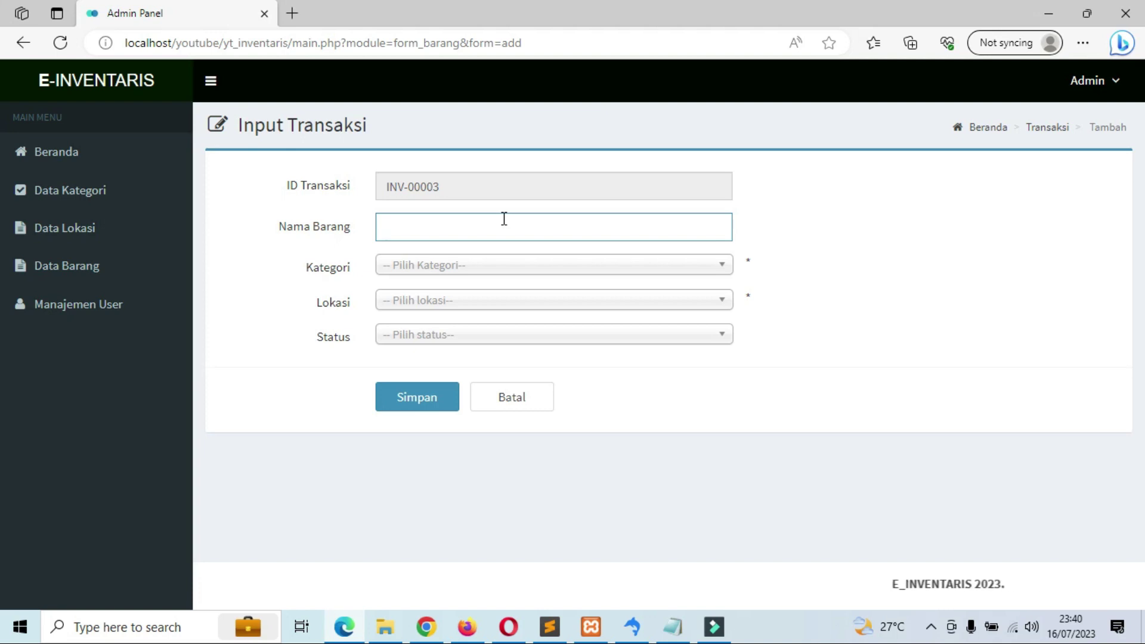
type("H")
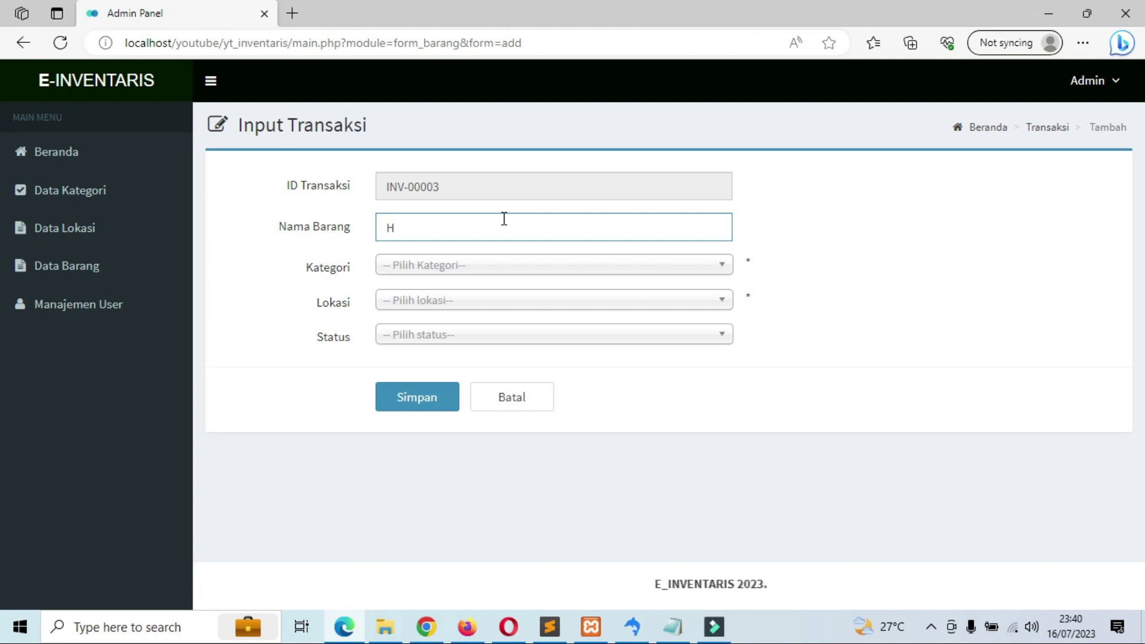
key("BackSpace")
type("Servere")
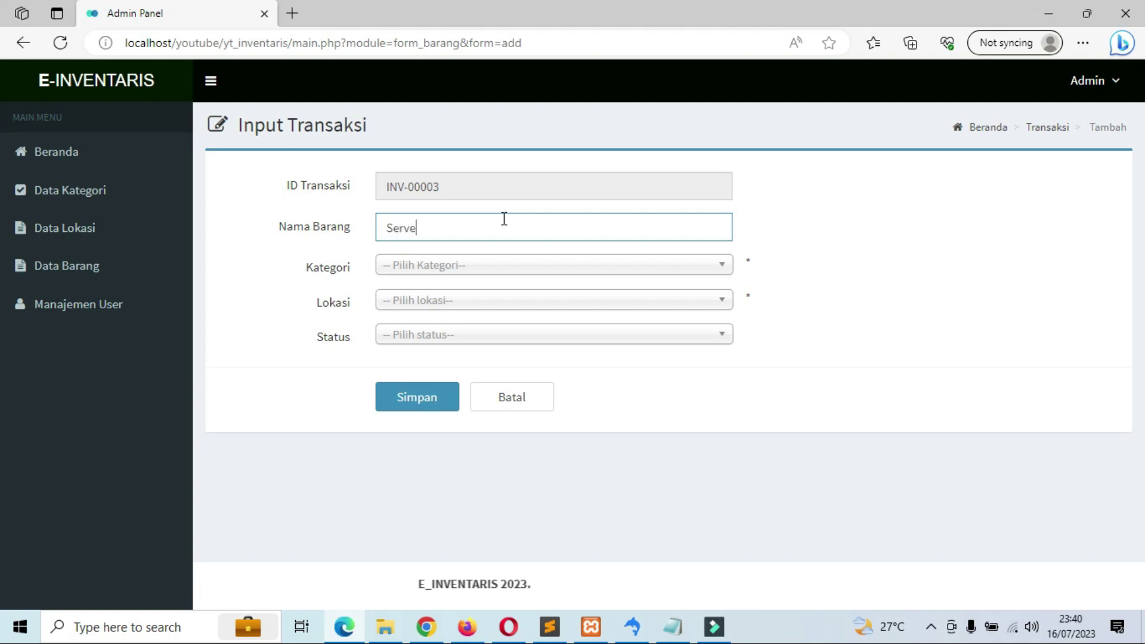
left_click(471, 210)
left_click(471, 226)
key("BackSpace")
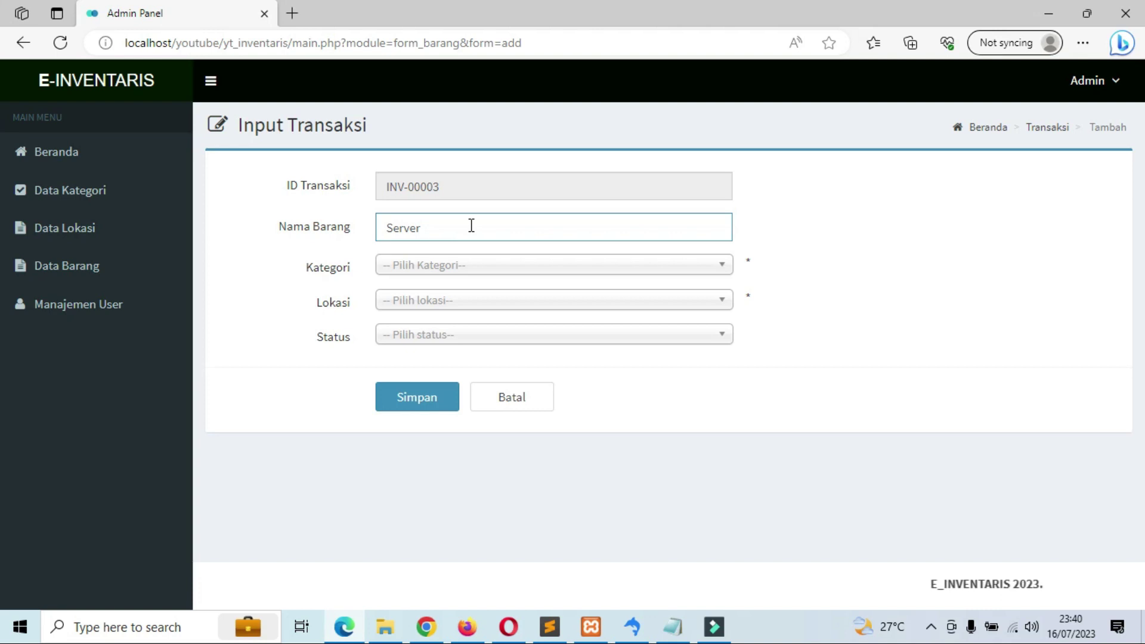
Assign the Server item the category "IT", location "IT Center" and status "Baru", and save the record
left_click(449, 264)
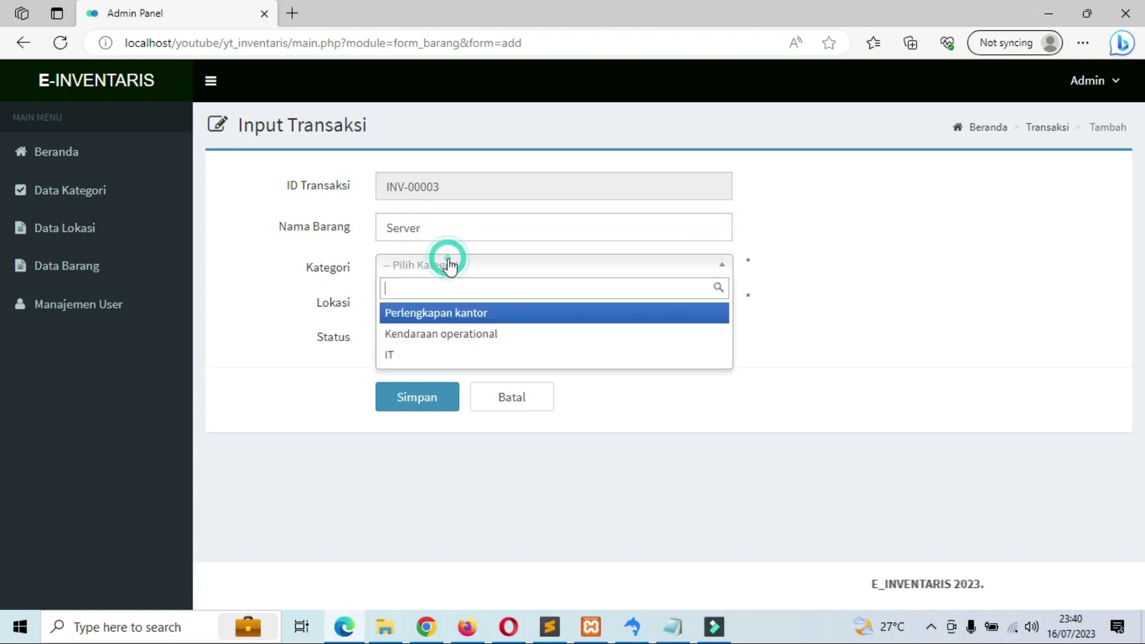
left_click(423, 356)
left_click(409, 303)
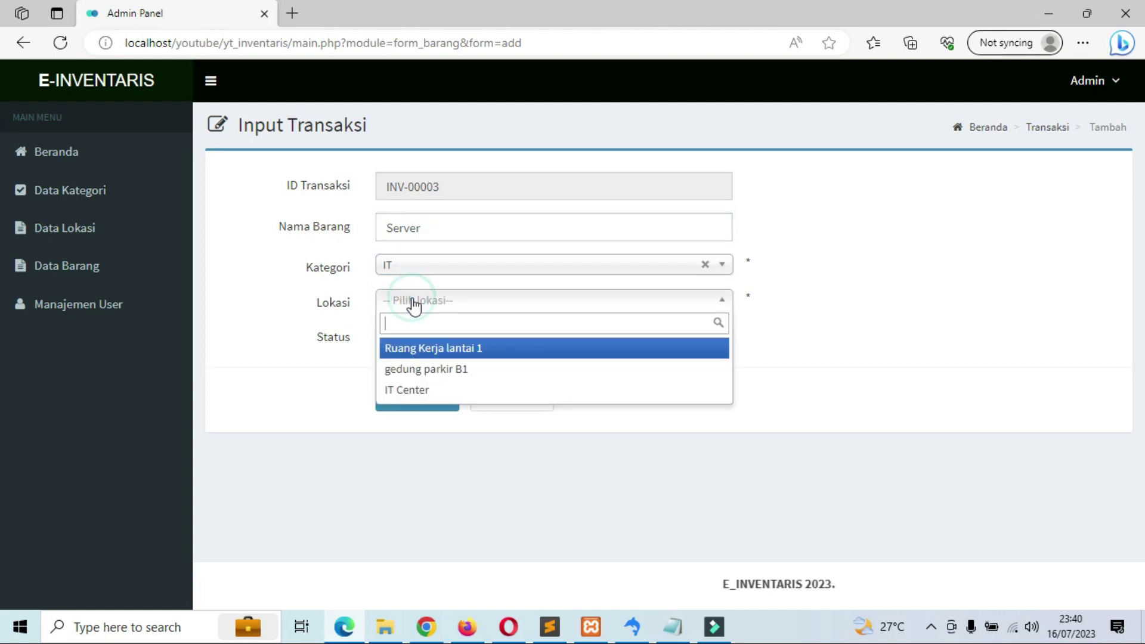
left_click(409, 390)
left_click(398, 334)
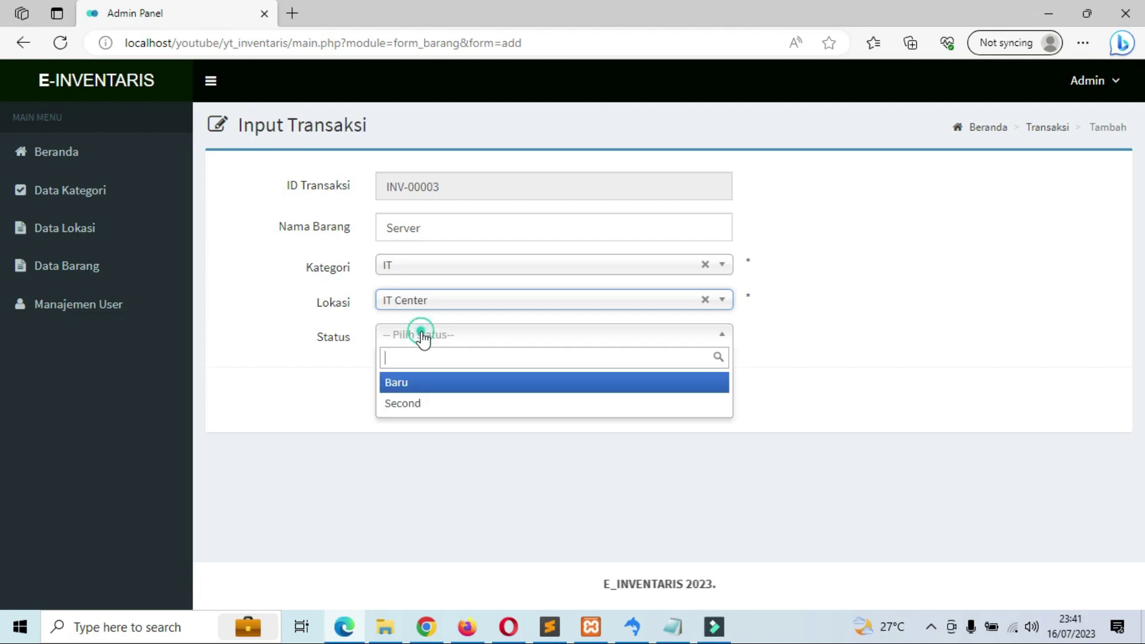
left_click(409, 382)
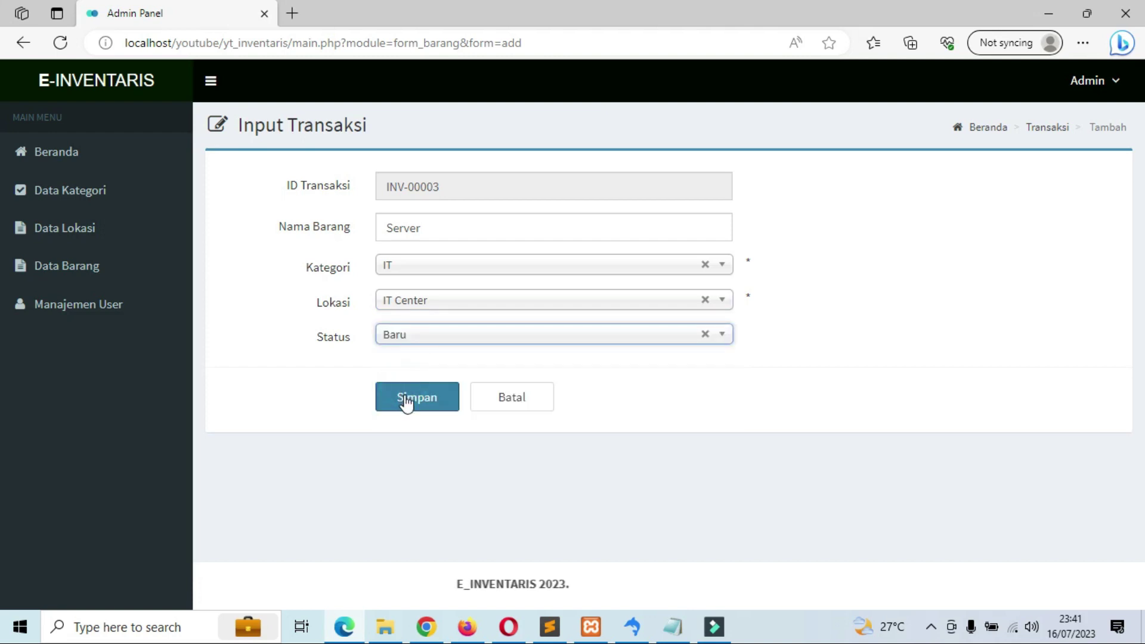
left_click(407, 404)
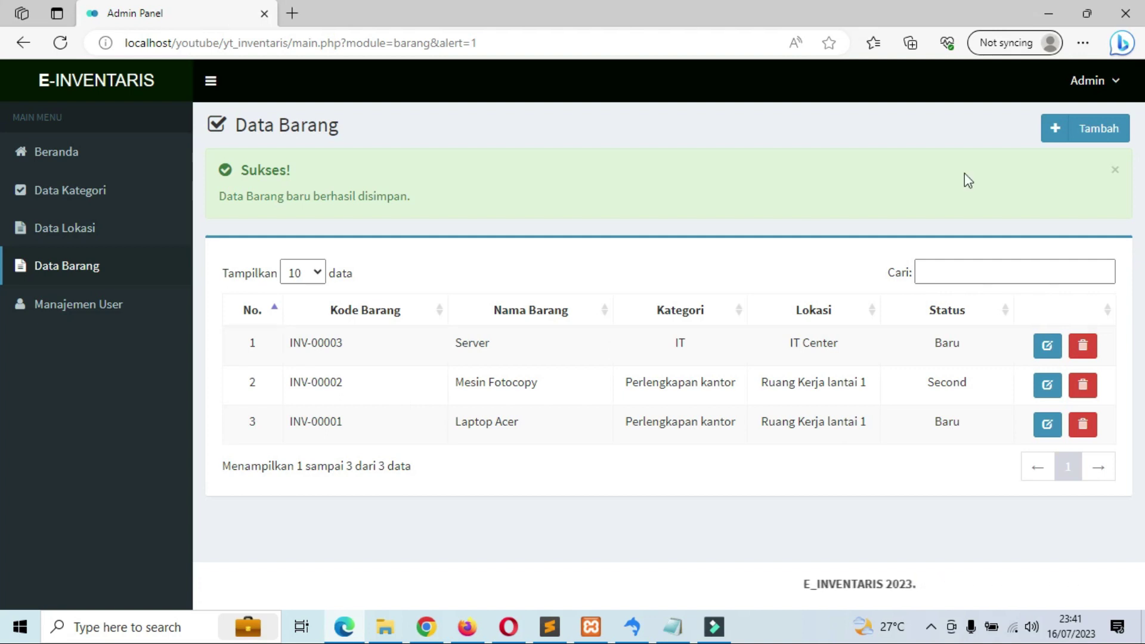
Start a fourth item record in Data Barang and name the item "Suzuki Ertiga"
left_click(1099, 128)
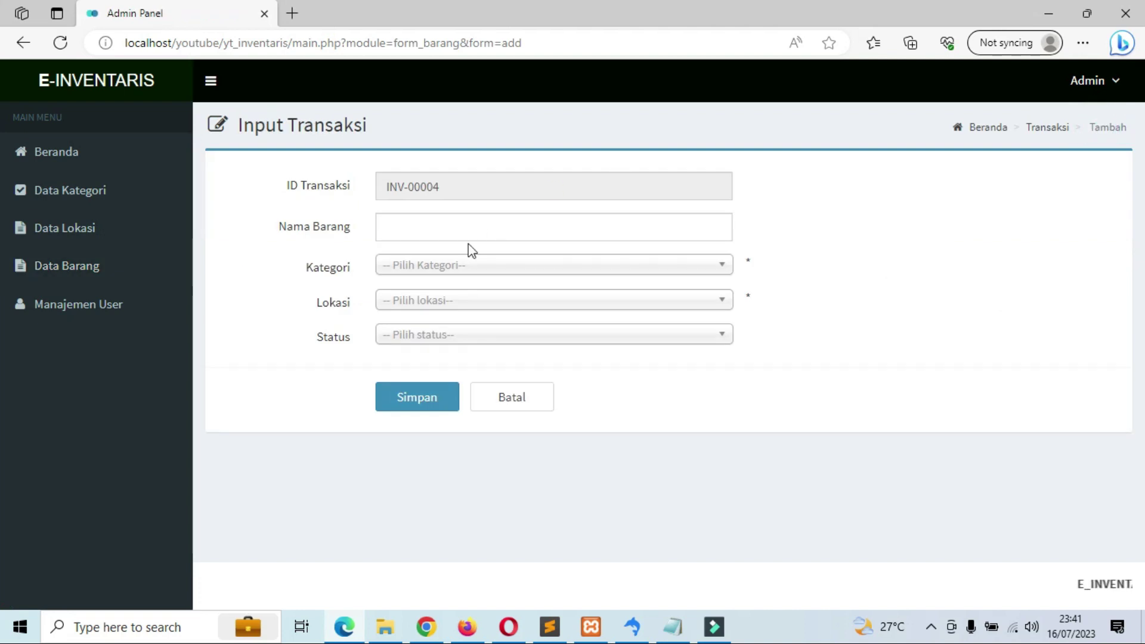
left_click(462, 226)
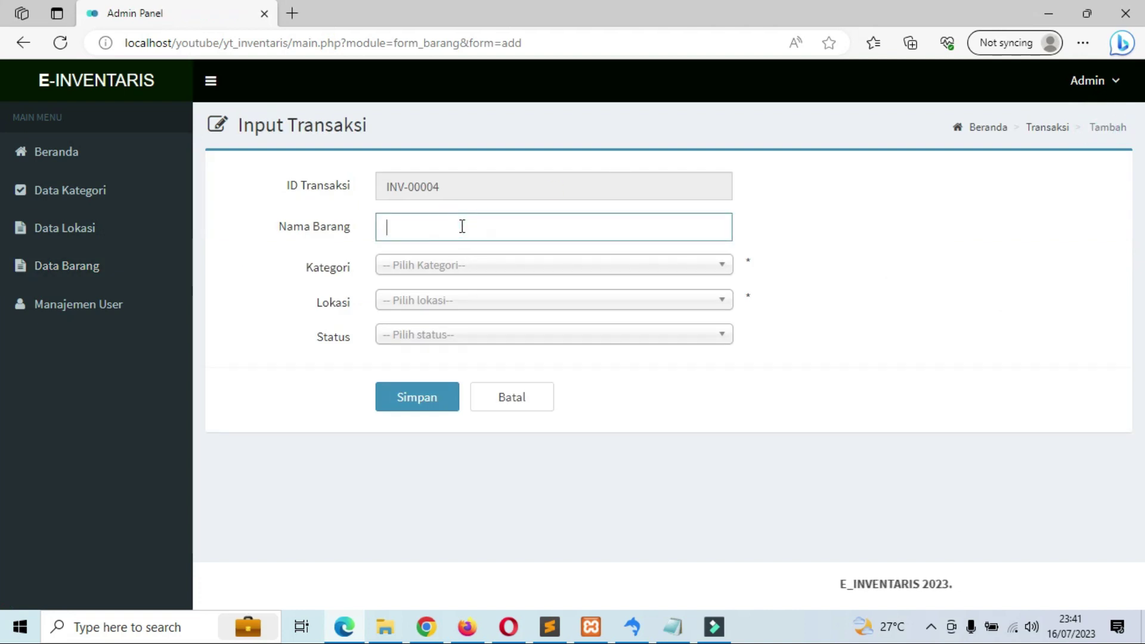
type("Suzuki")
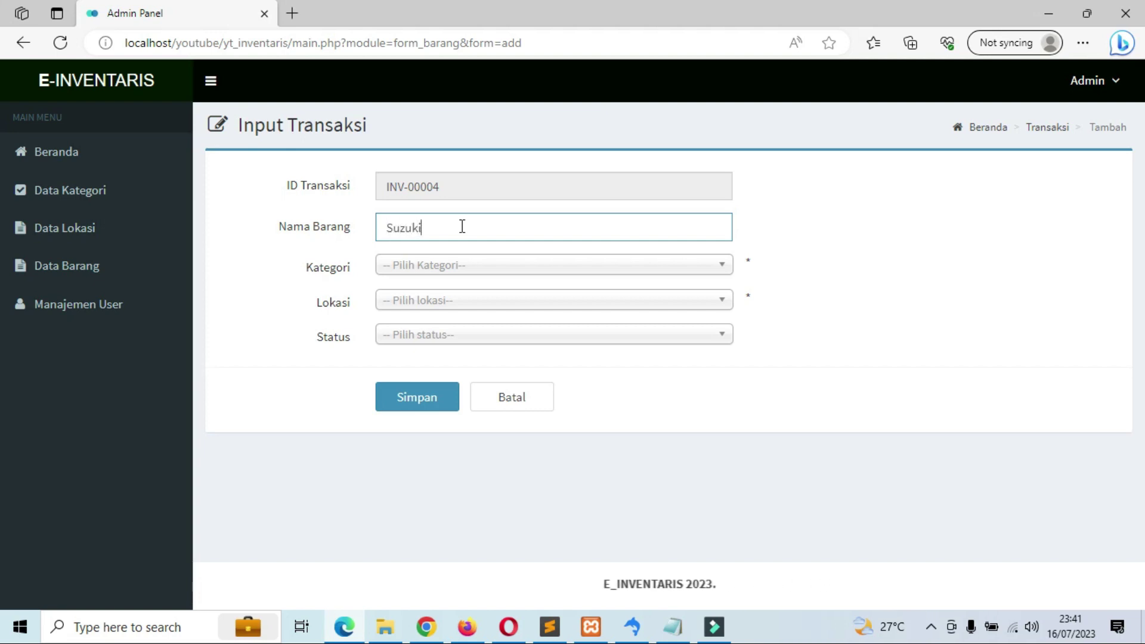
type(" Er")
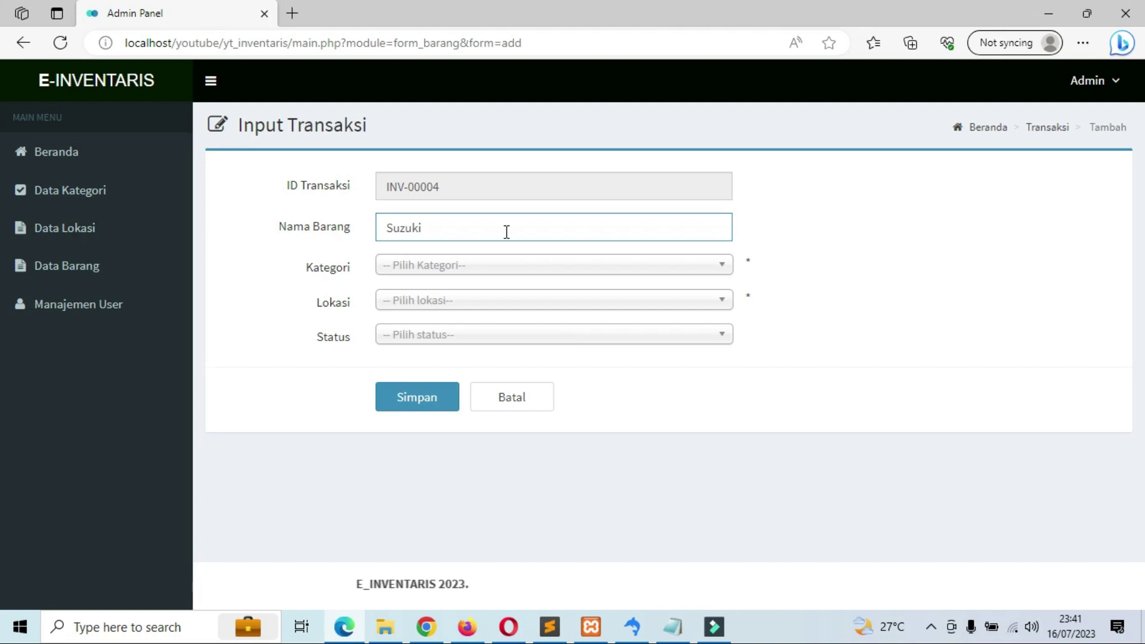
type("tiga")
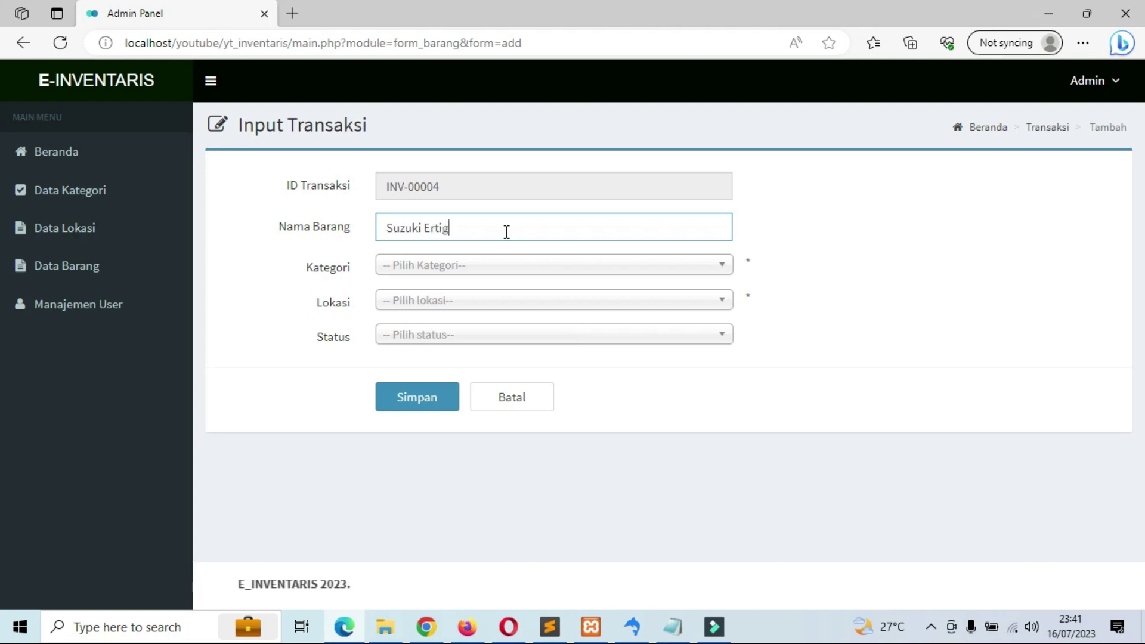
Assign Suzuki Ertiga the category "Kendaraan operational", location "gedung parkir B1" and status "Baru", and save the record
left_click(459, 271)
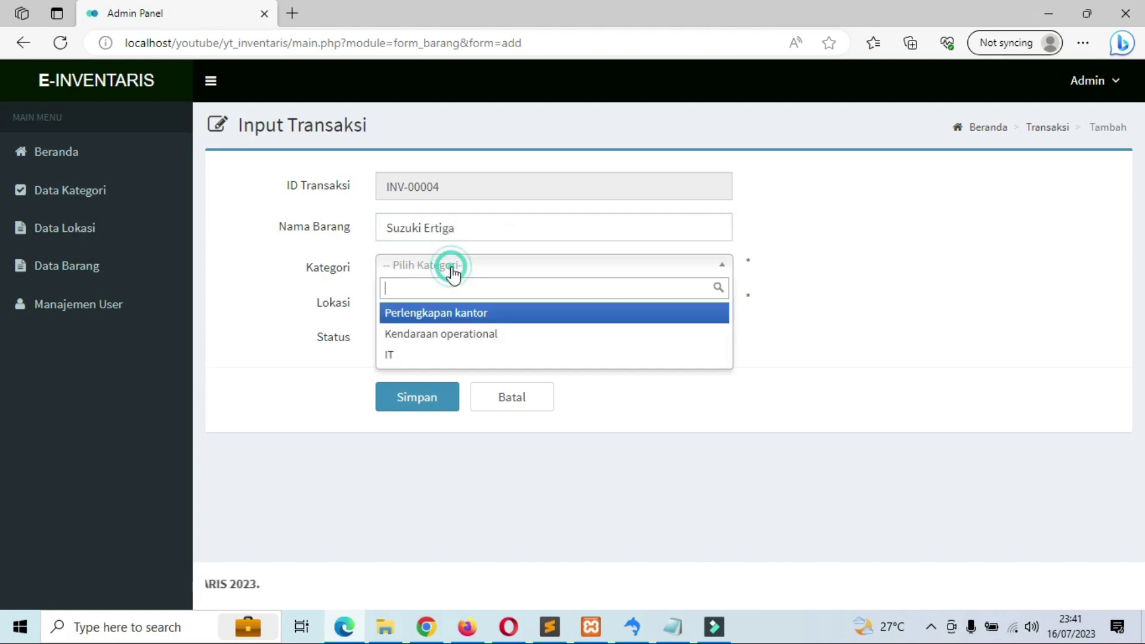
left_click(433, 335)
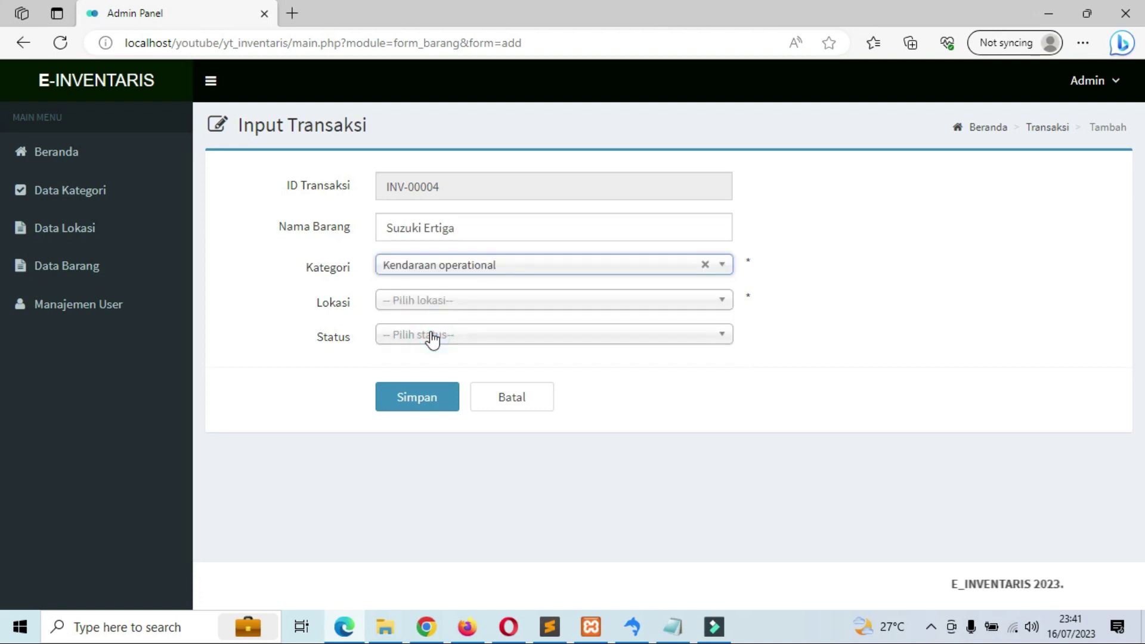
left_click(412, 304)
left_click(411, 371)
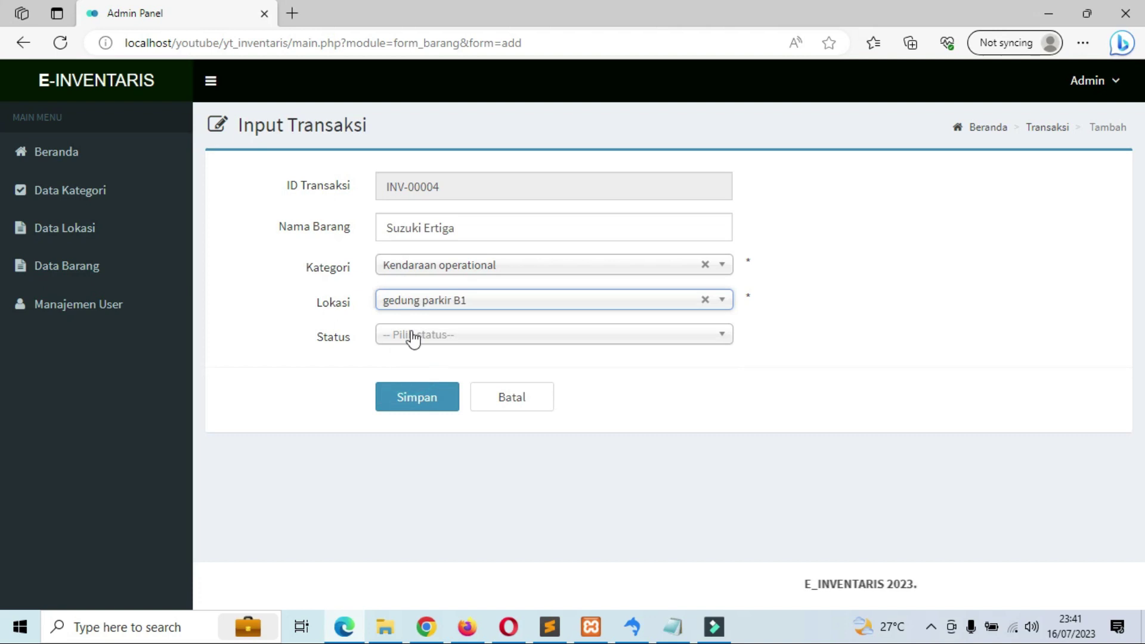
left_click(412, 335)
left_click(404, 384)
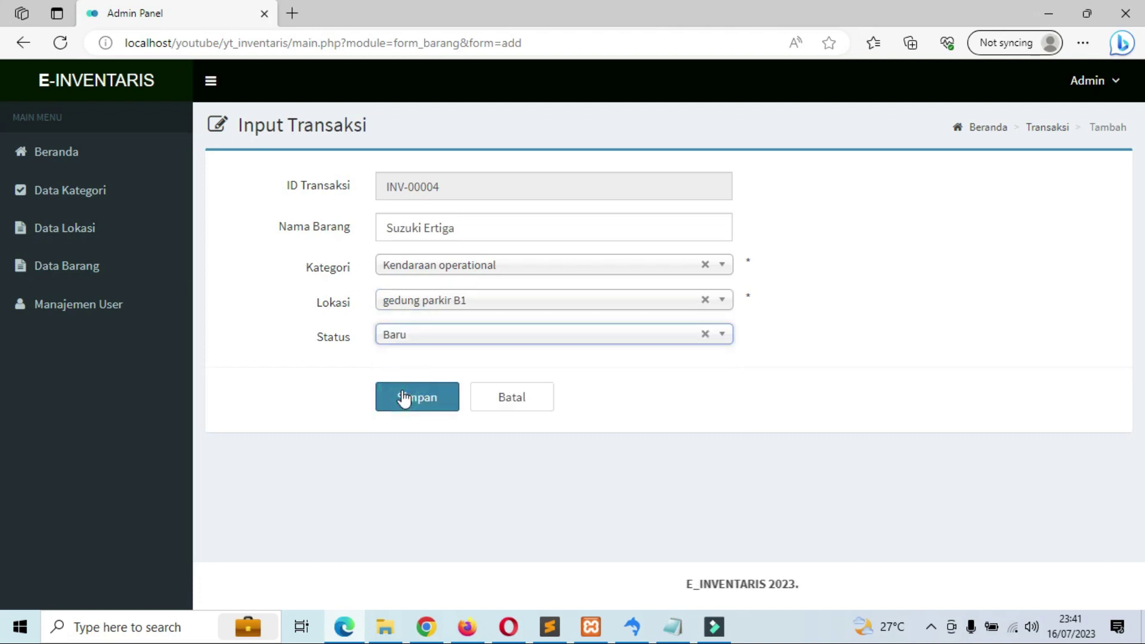
left_click(417, 399)
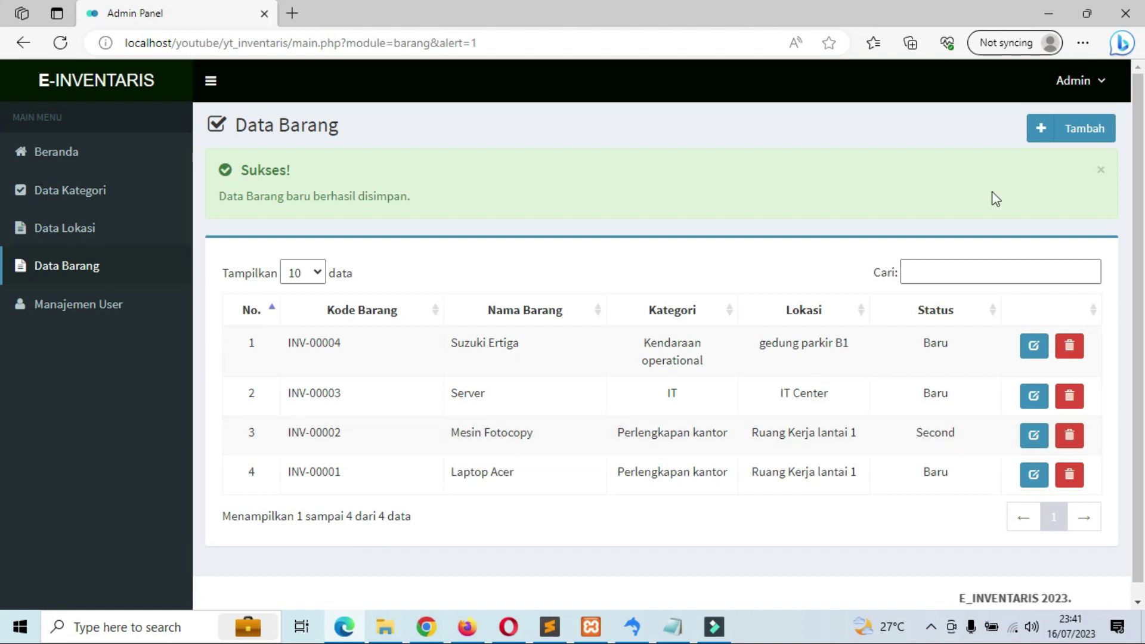
Start a fifth item record in Data Barang and name the item "Motor Honda 150cc"
left_click(1074, 132)
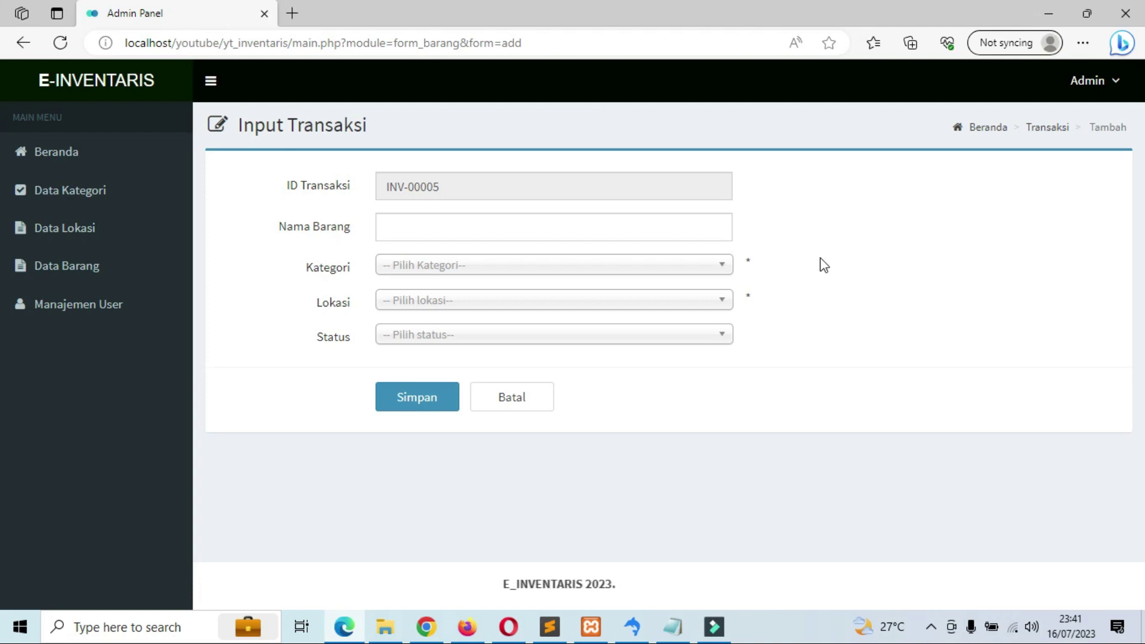
left_click(543, 221)
type("Motor ")
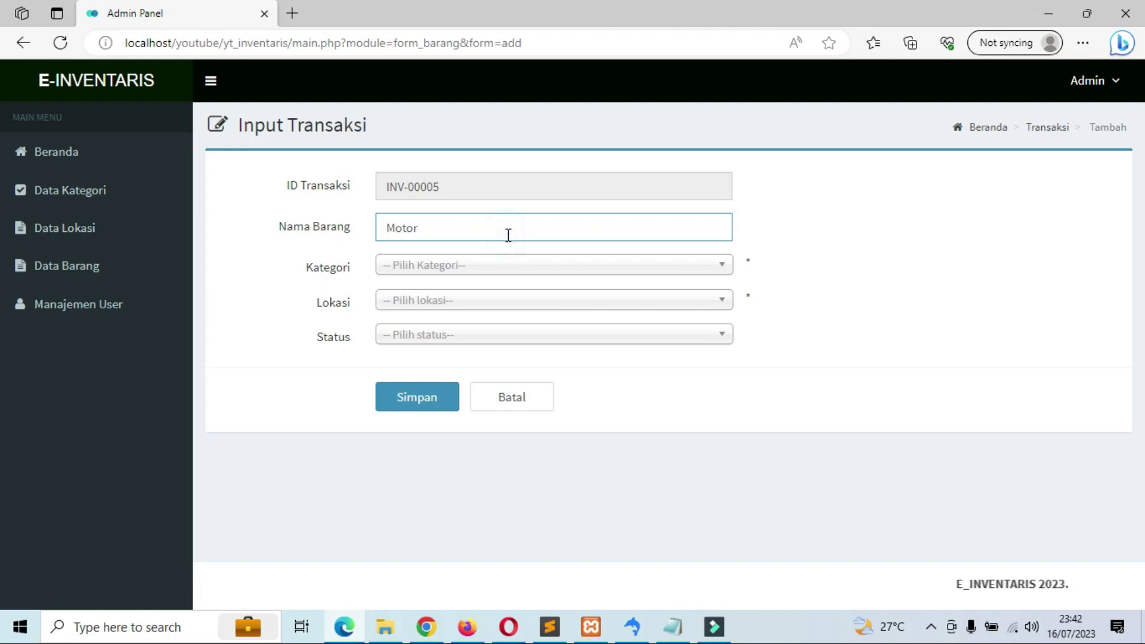
type("Honda")
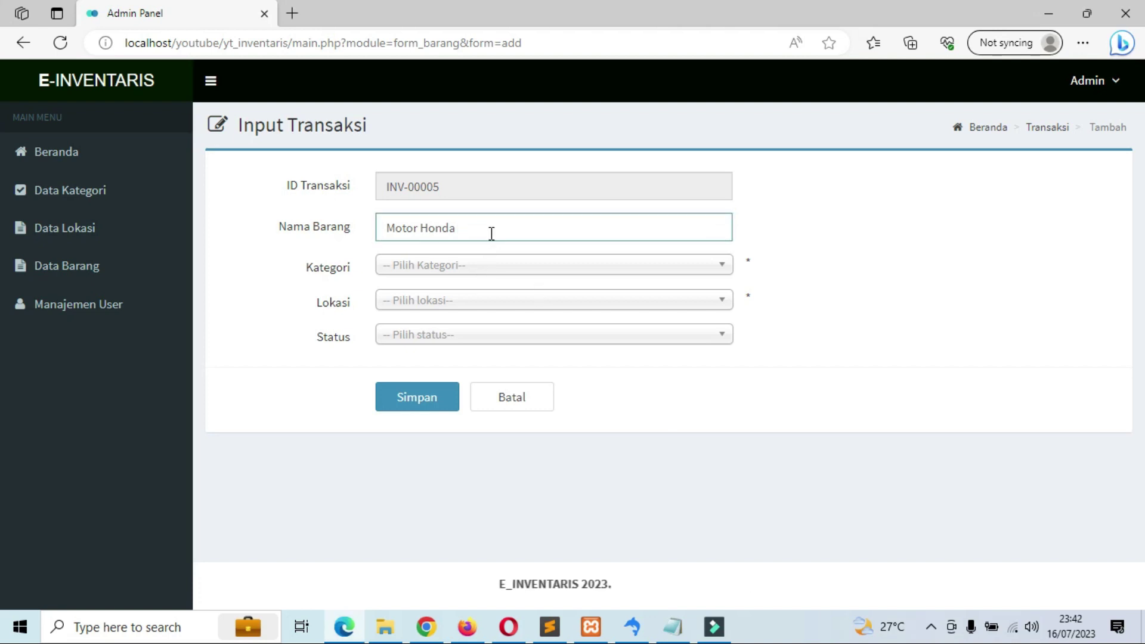
type("150")
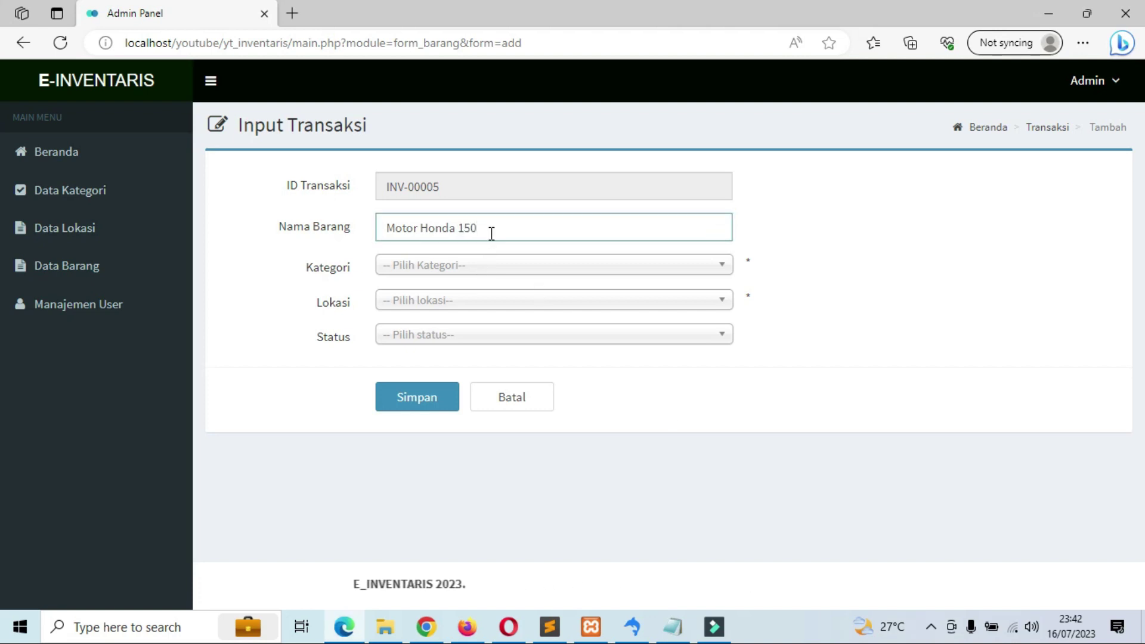
type("cc")
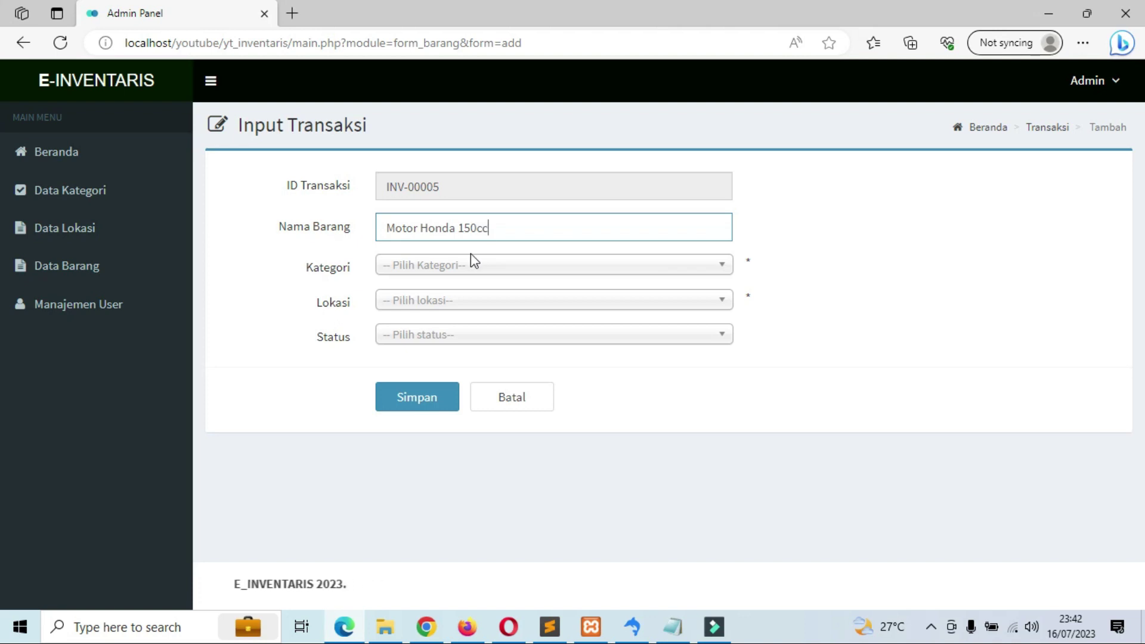
Assign Motor Honda 150cc the category "Kendaraan operational", location "gedung parkir B1" and status "Baru", and save the record
left_click(468, 262)
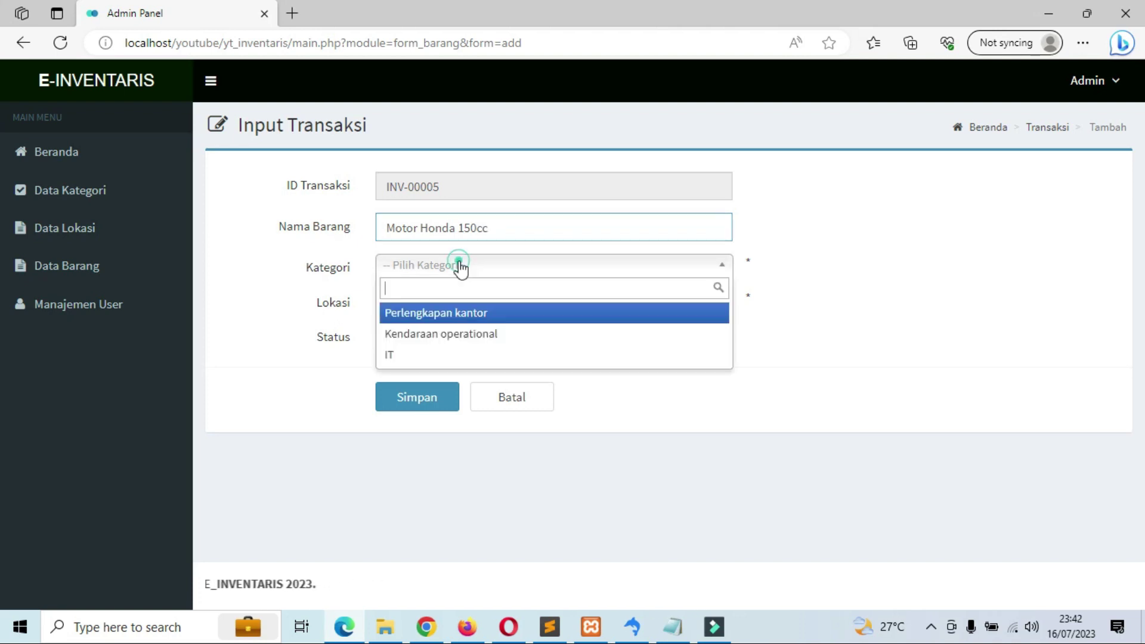
left_click(425, 334)
left_click(420, 302)
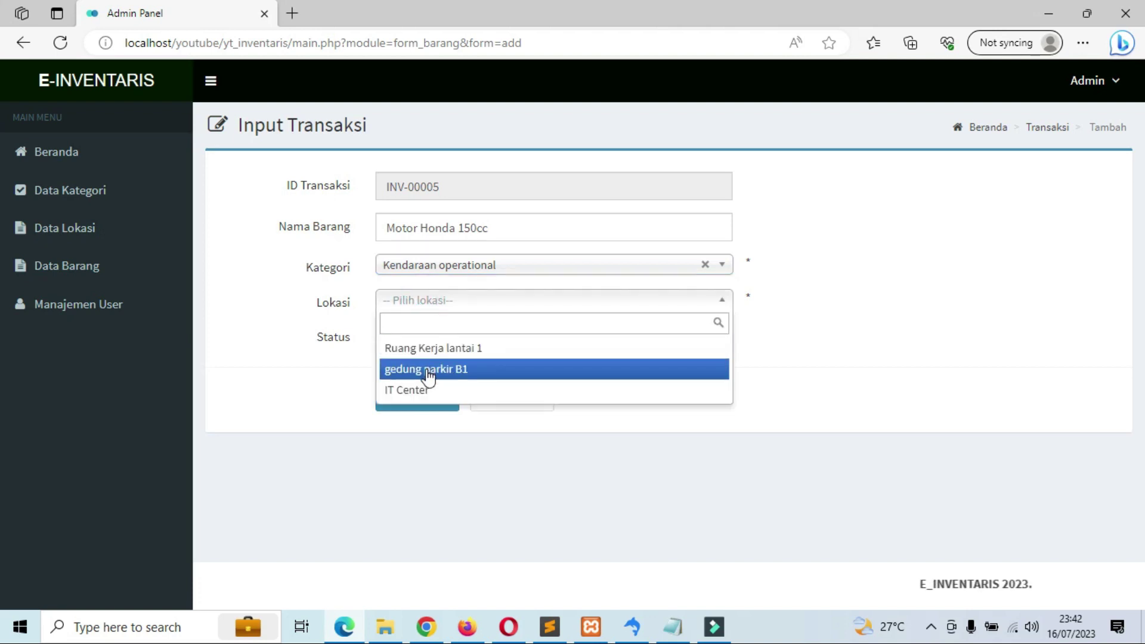
left_click(426, 375)
left_click(422, 336)
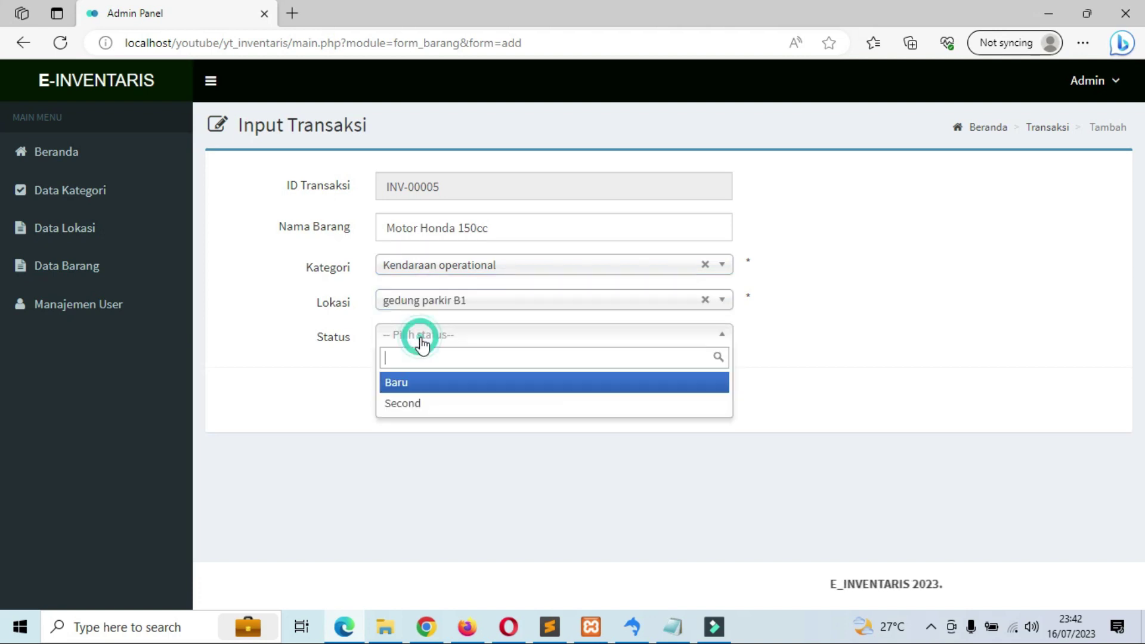
left_click(418, 385)
left_click(416, 404)
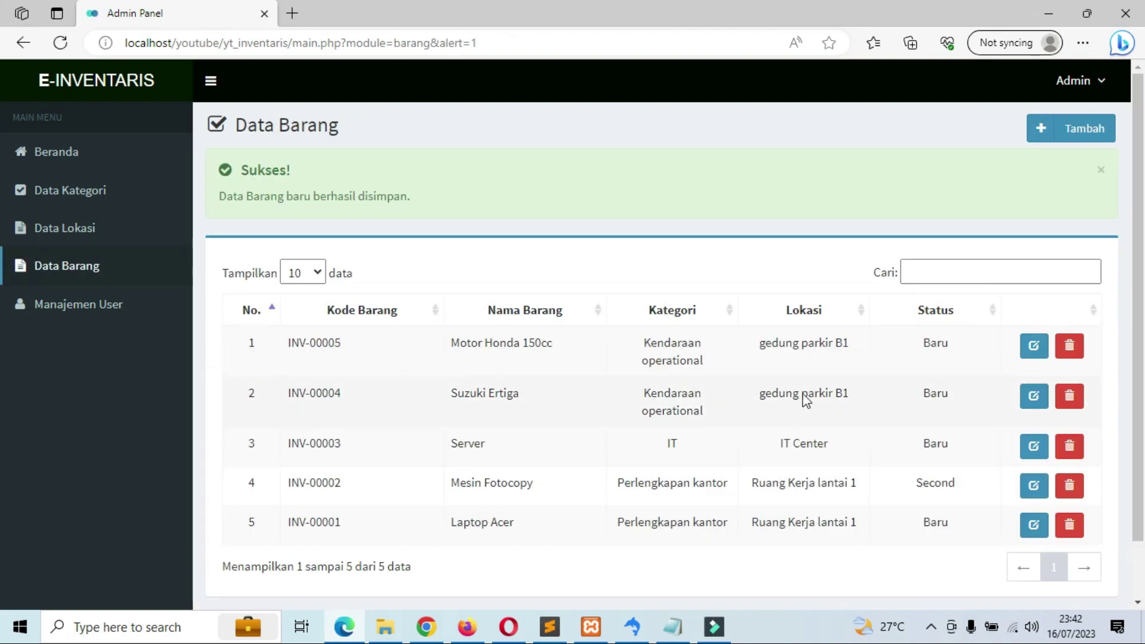
scroll(1, 287, "down", 1)
scroll(1, 268, "up", 1)
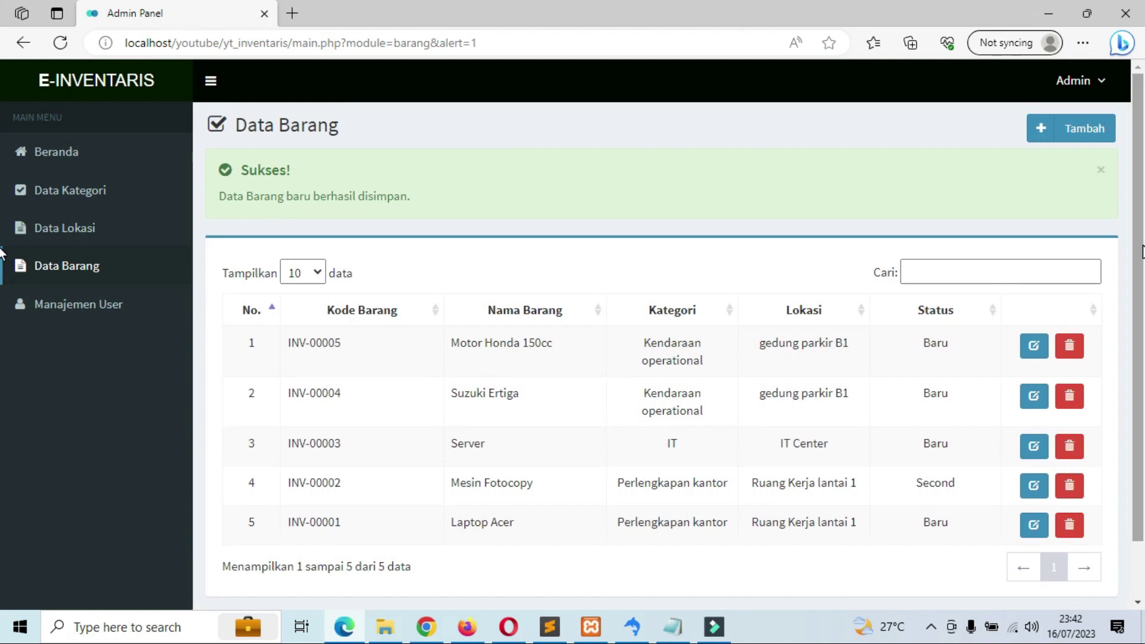
scroll(1, 254, "down", 1)
scroll(470, 177, "up", 1)
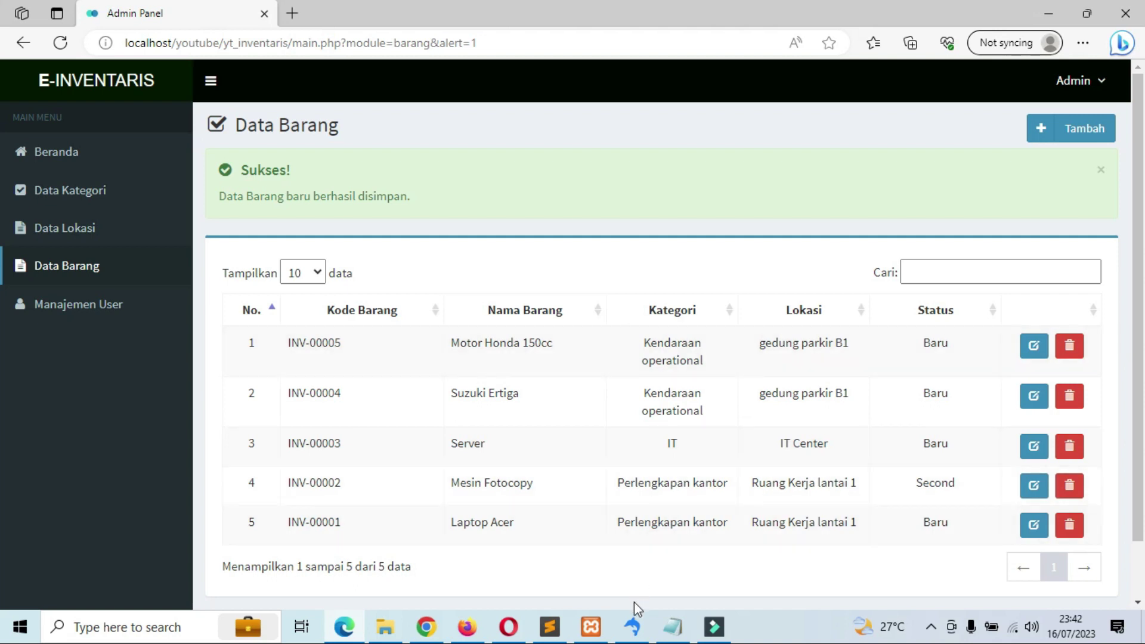
Switch to SQLyog and examine each category record stored in the tbl_kategori table of yt_inventariss
left_click(632, 627)
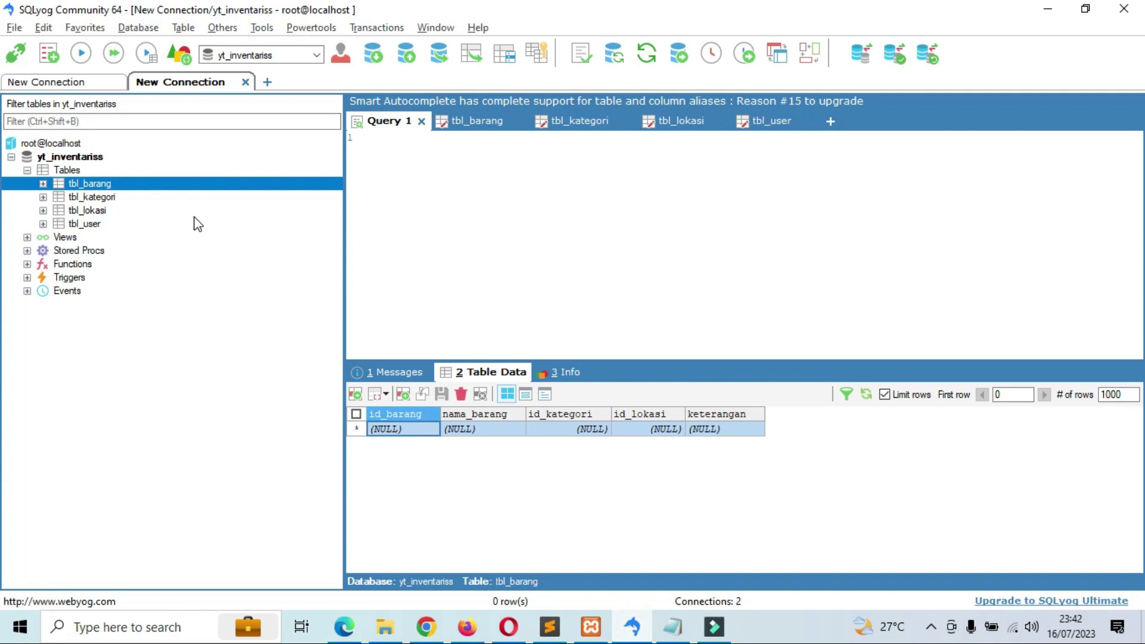
left_click(106, 200)
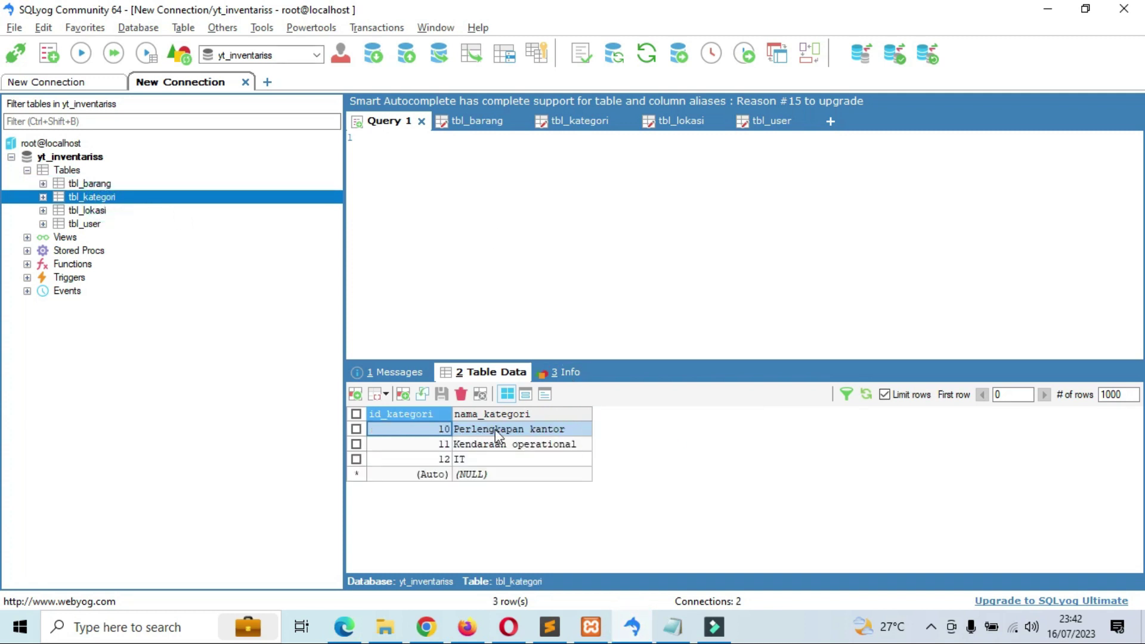
left_click(517, 431)
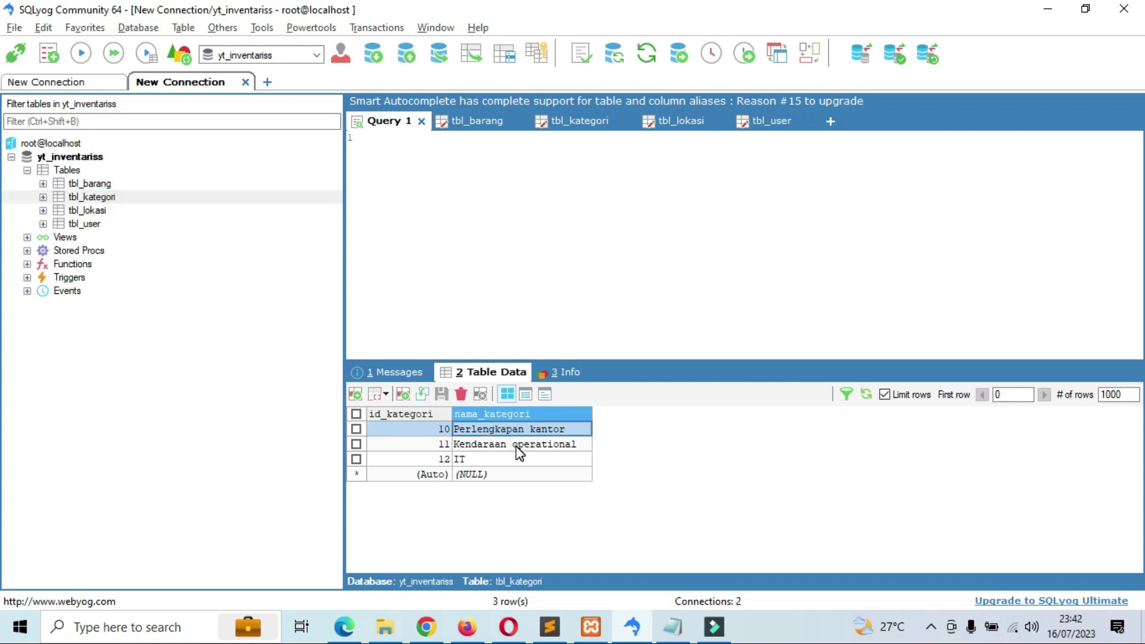
left_click(517, 446)
left_click(512, 460)
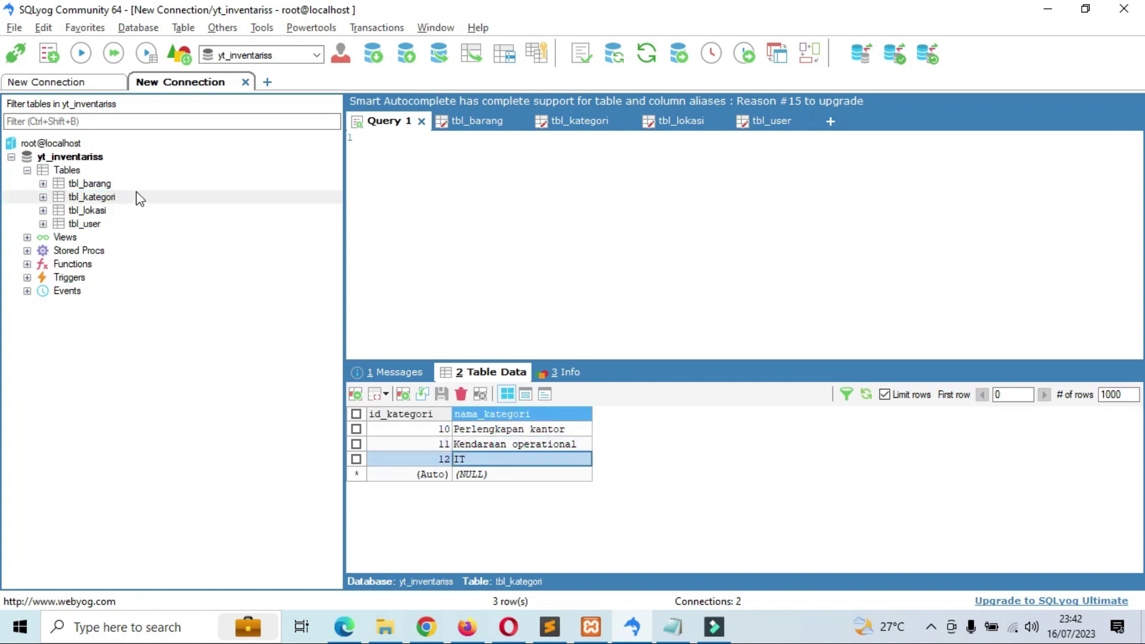
Examine the stored locations in tbl_lokasi and the item records in tbl_barang, comparing their location IDs
left_click(117, 212)
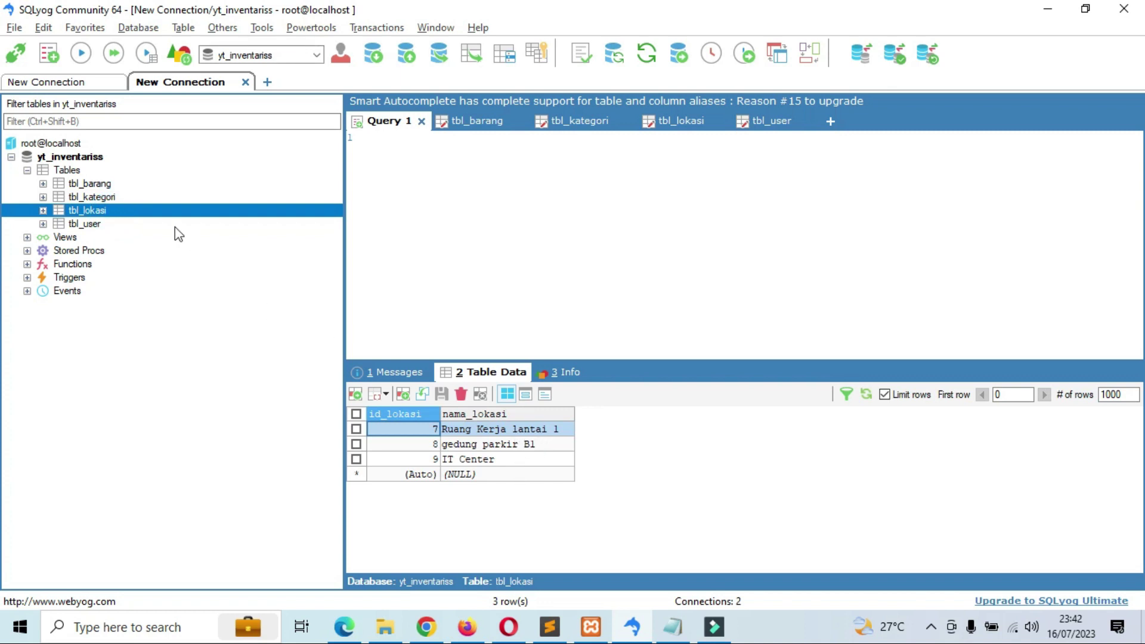
left_click(115, 184)
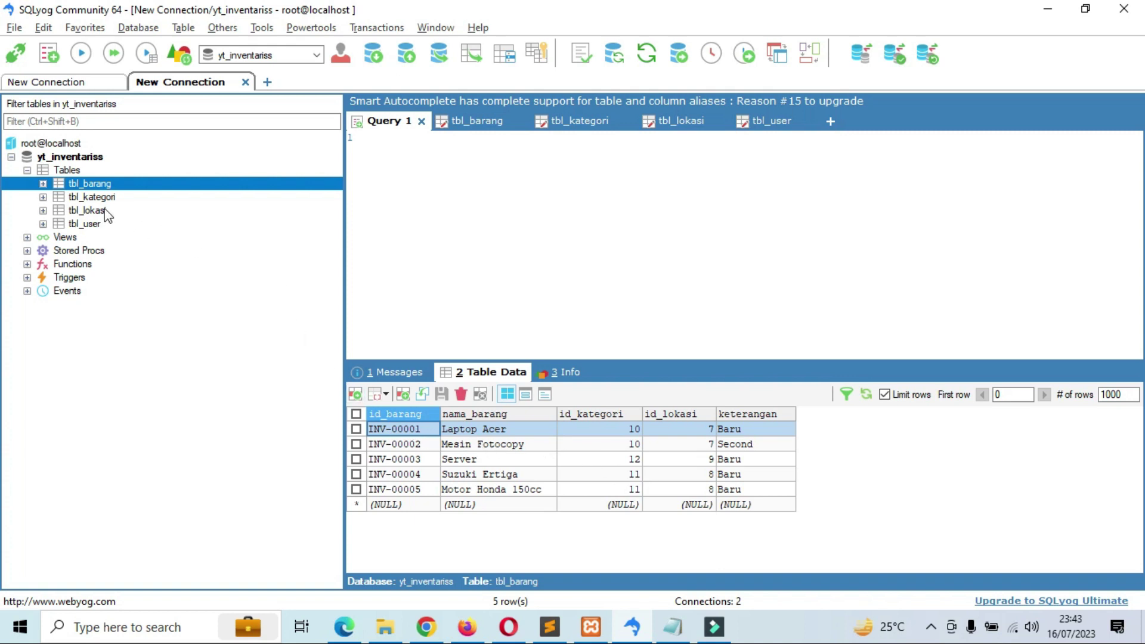
left_click(89, 211)
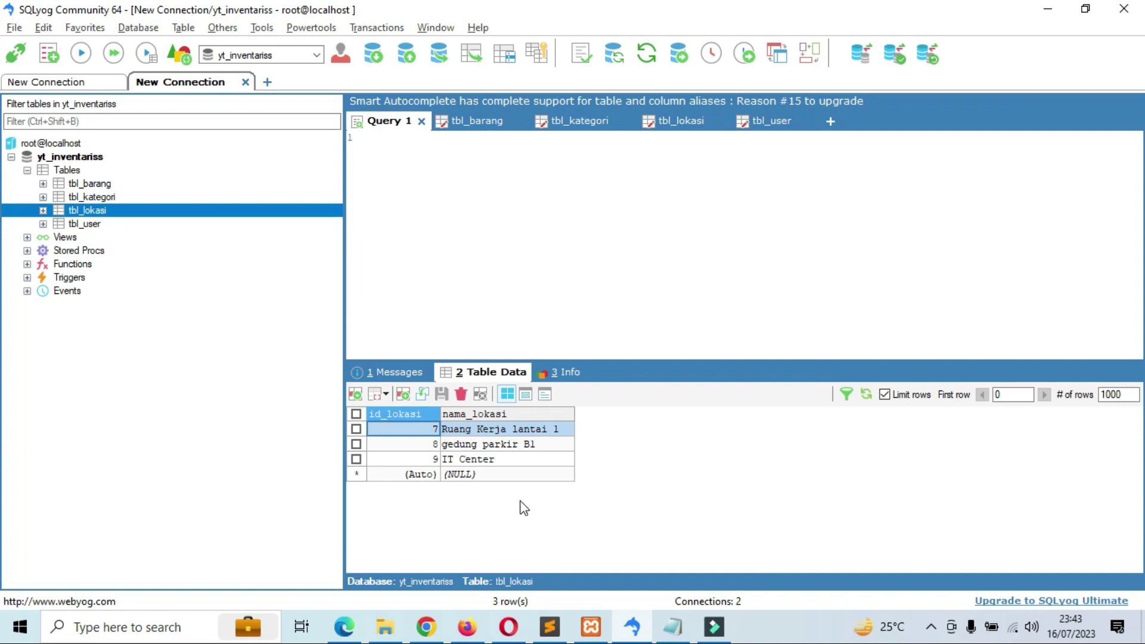
Return to the tbl_kategori data and go through its category names row by row once more
left_click(102, 196)
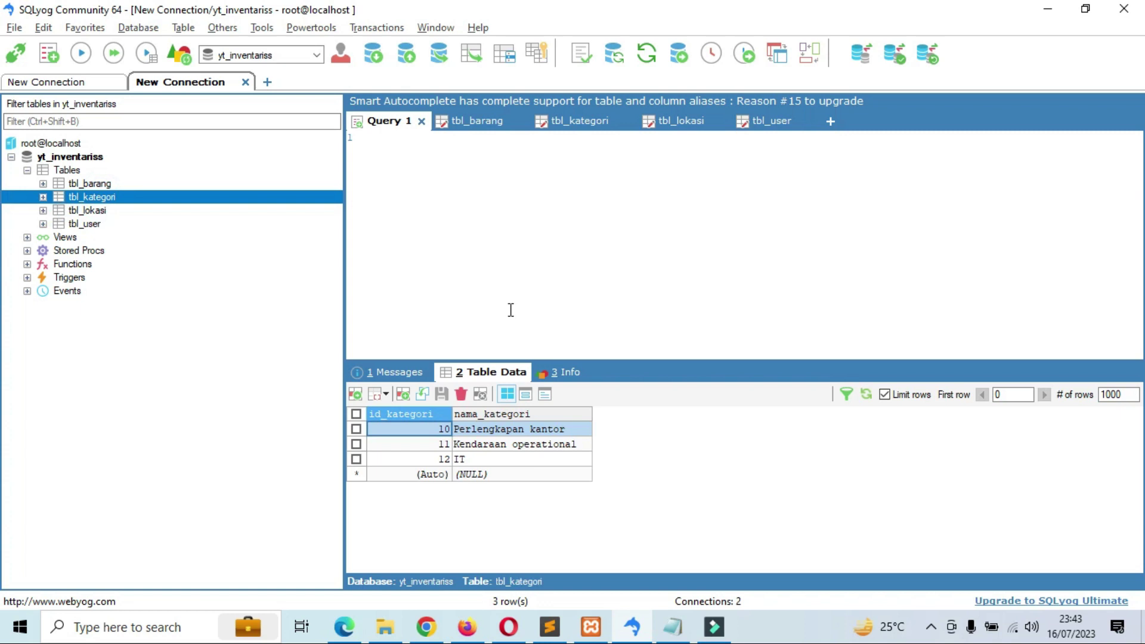
left_click(521, 430)
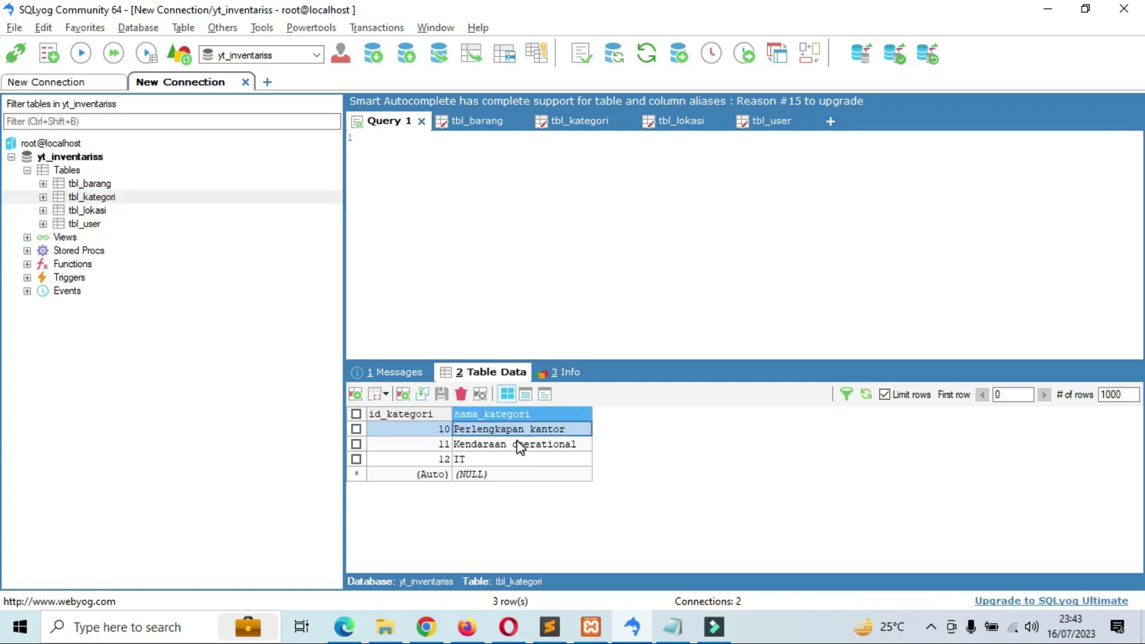
left_click(518, 445)
left_click(517, 460)
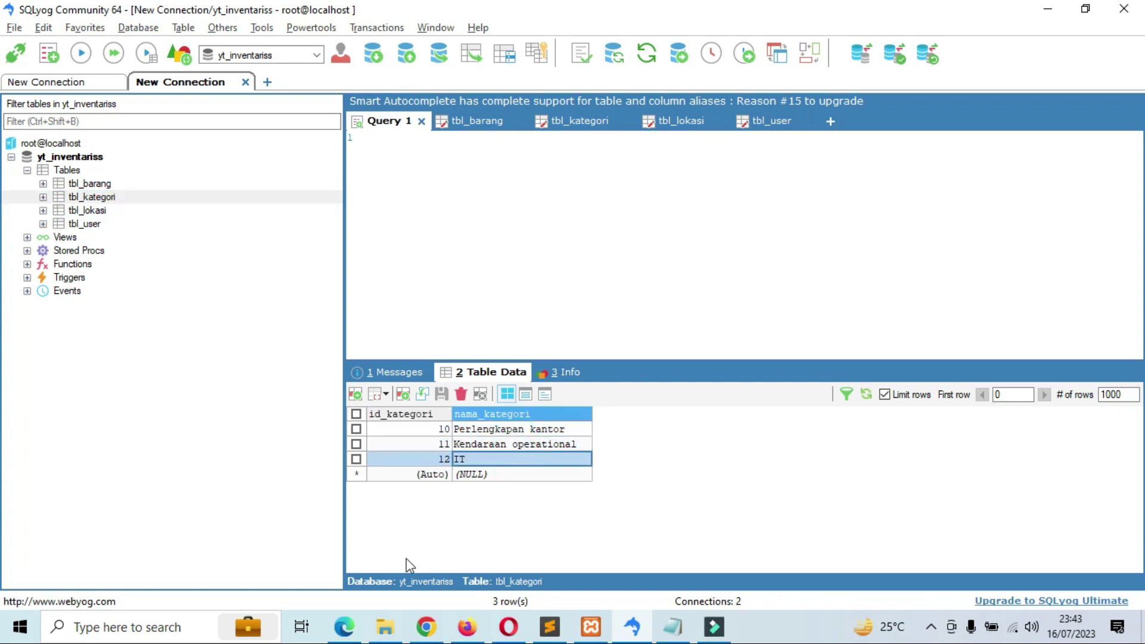
Switch back to E-Inventaris in the Edge browser and log out of the admin account
left_click(345, 627)
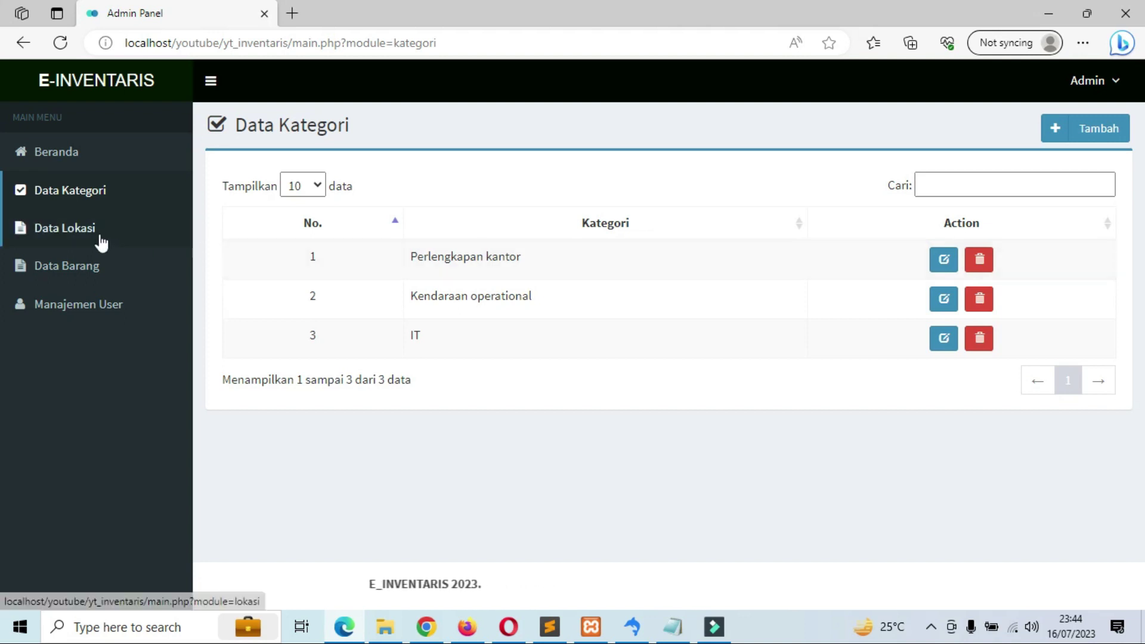
left_click(1098, 81)
left_click(1075, 276)
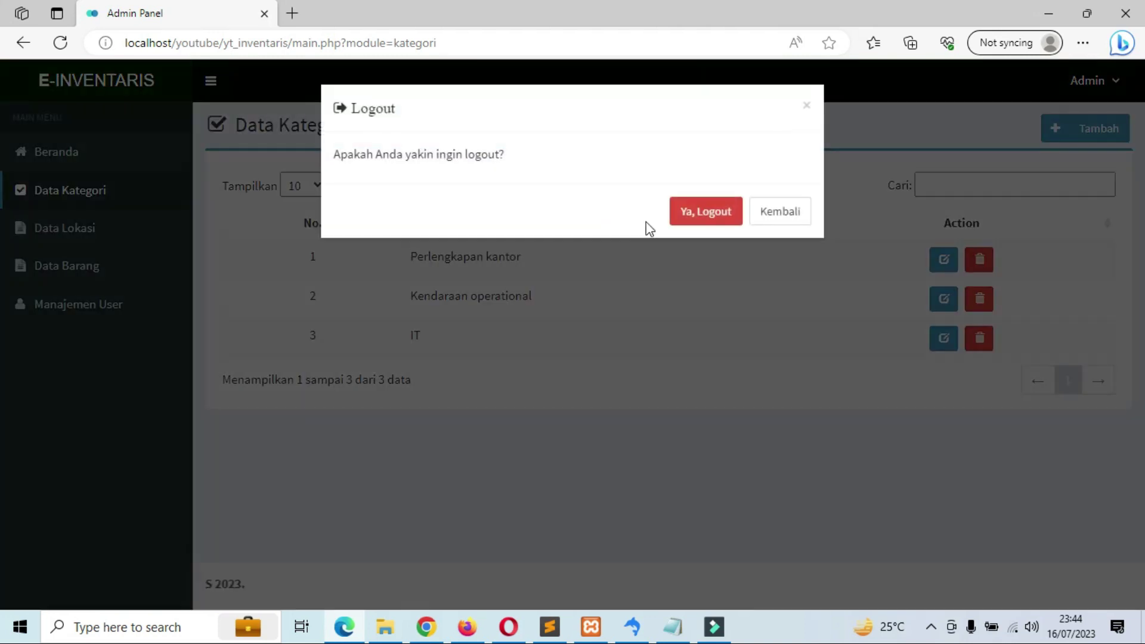
left_click(702, 213)
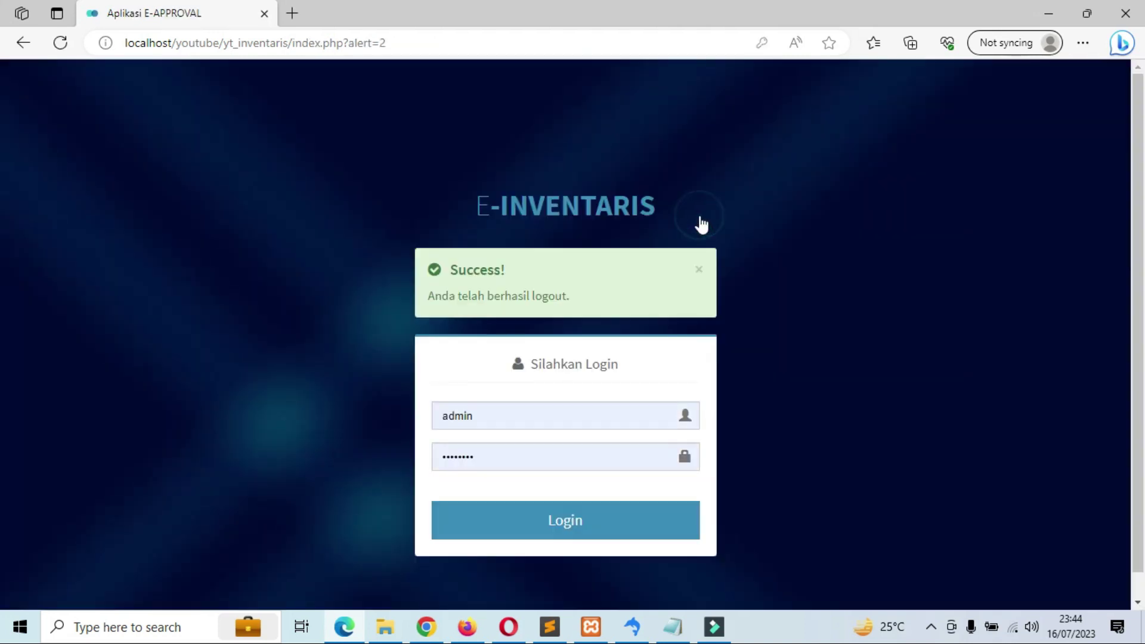
Dismiss the logout notice and log in with the username "user" and that account's password
left_click(699, 272)
double_click(601, 327)
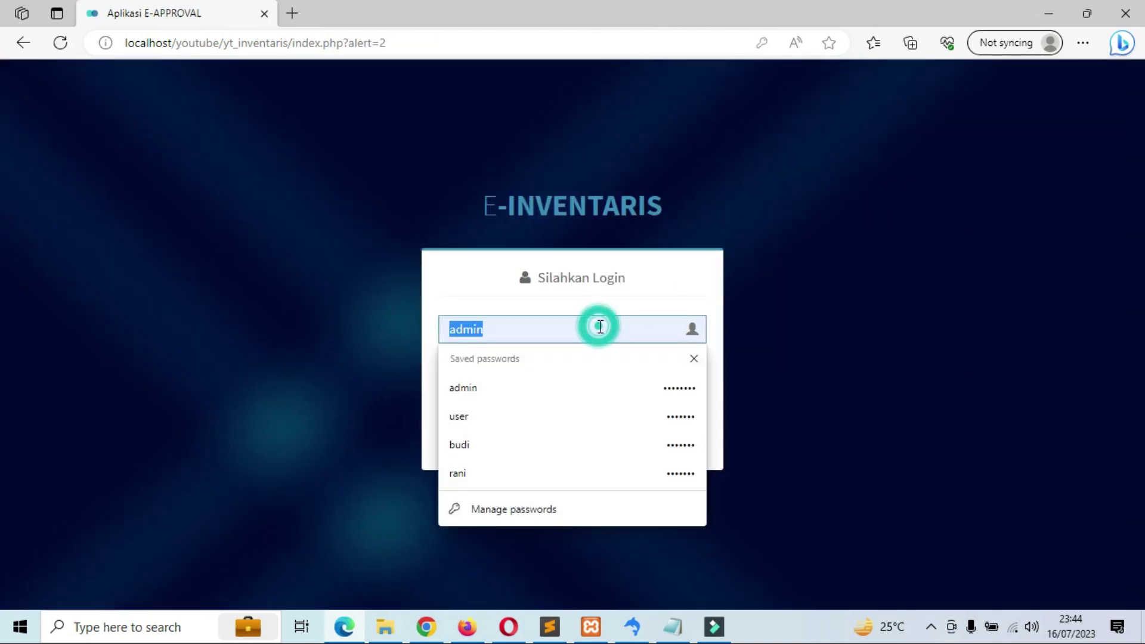
type("use")
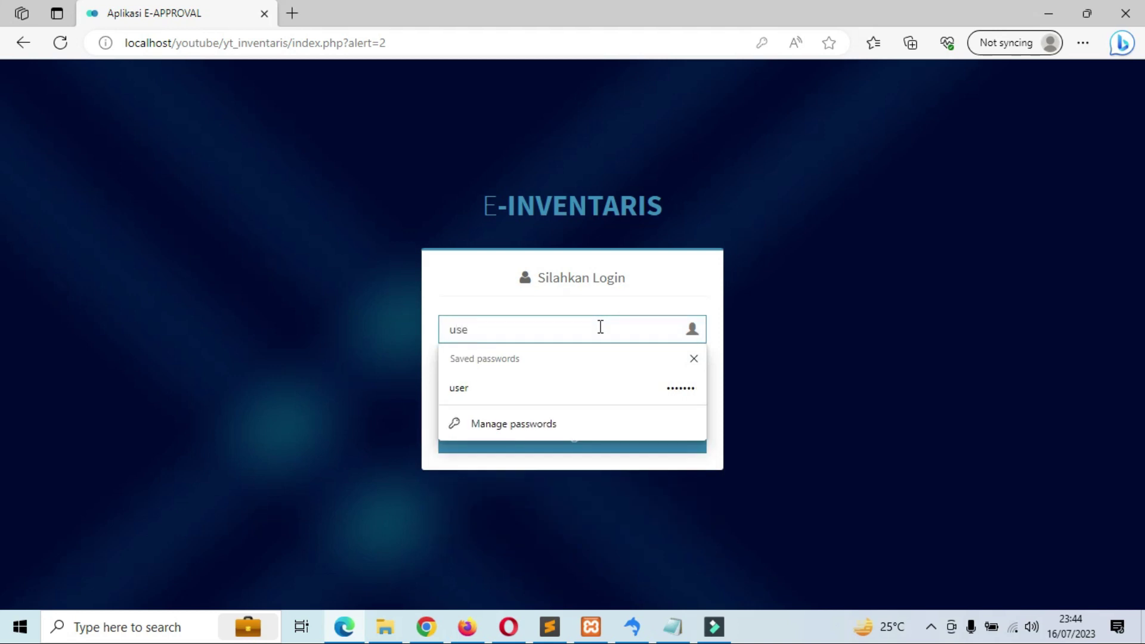
type("r")
key("Tab")
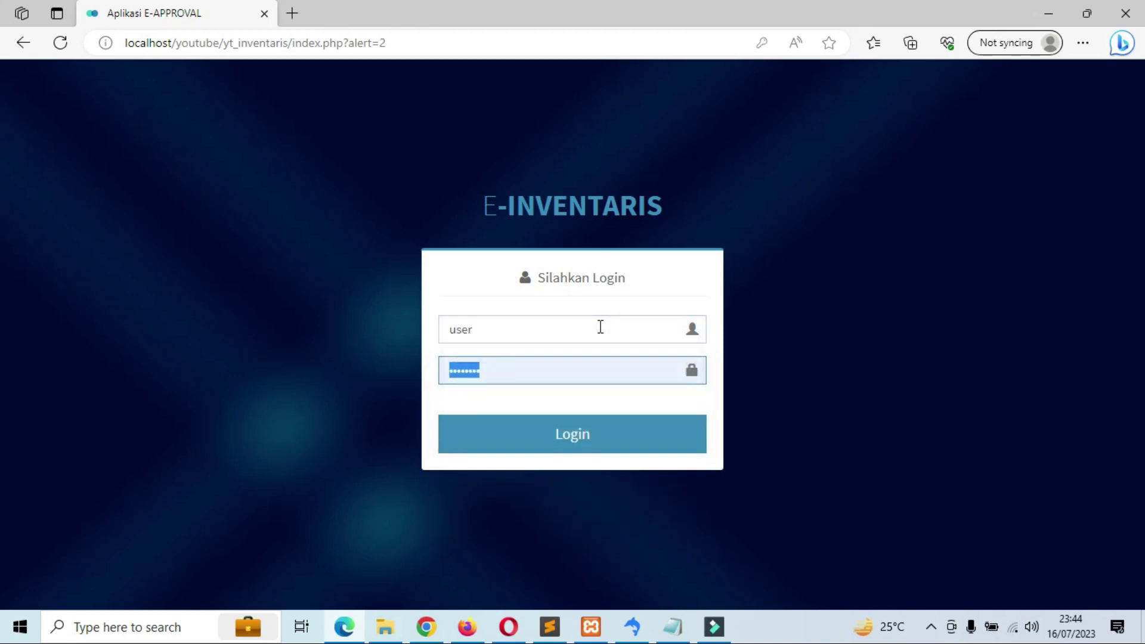
type("us")
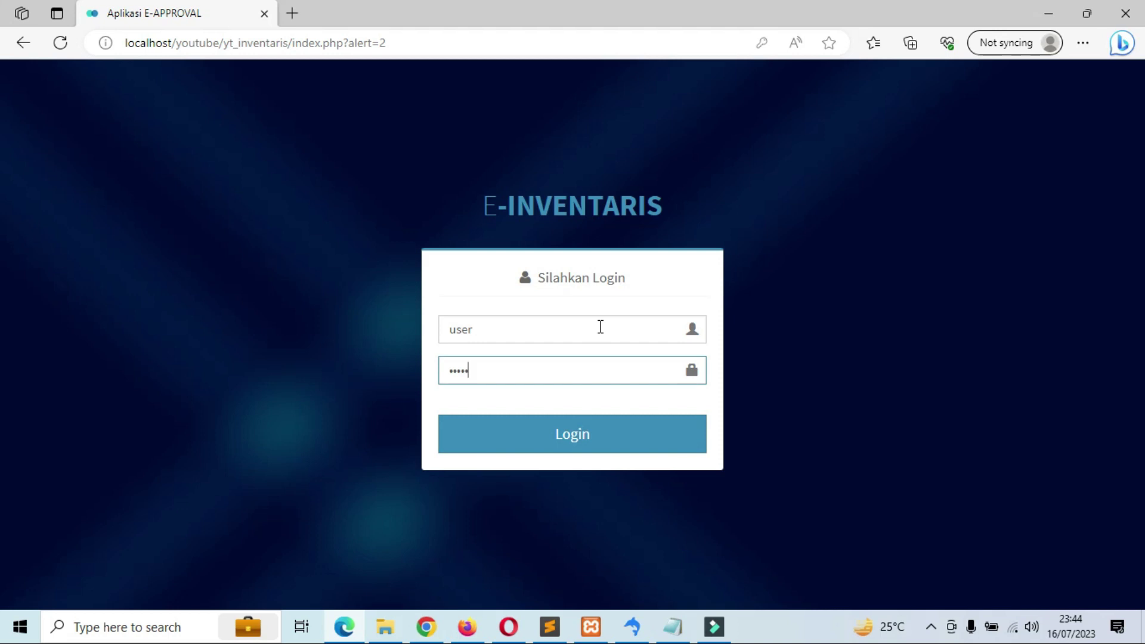
left_click(546, 448)
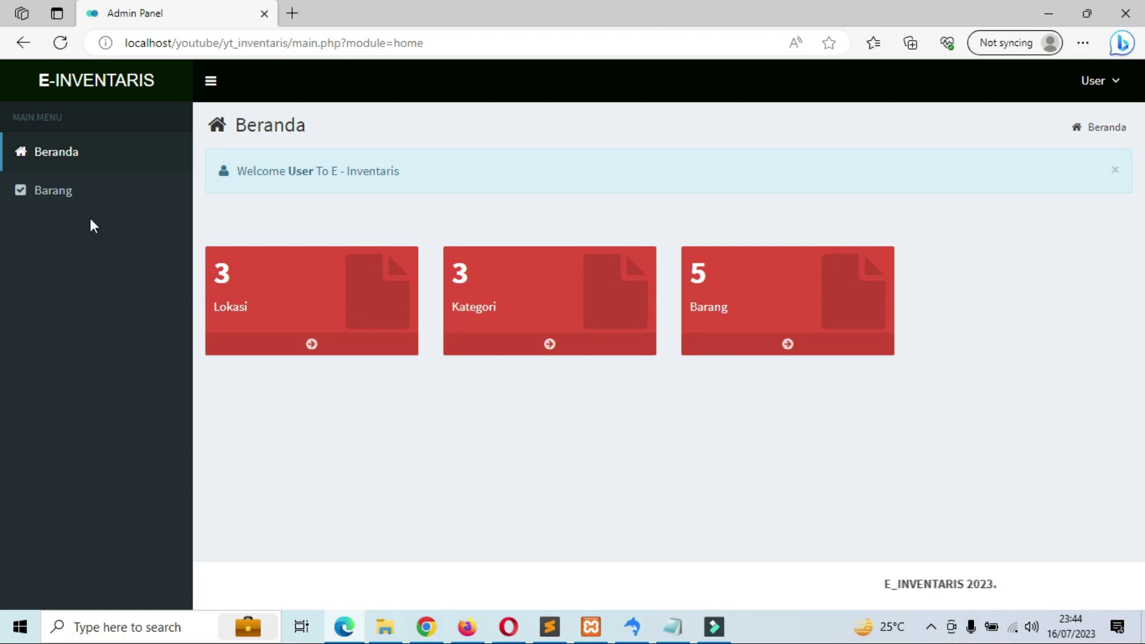
Open the Barang page from the user account and examine its item list and the option for adding items
left_click(68, 194)
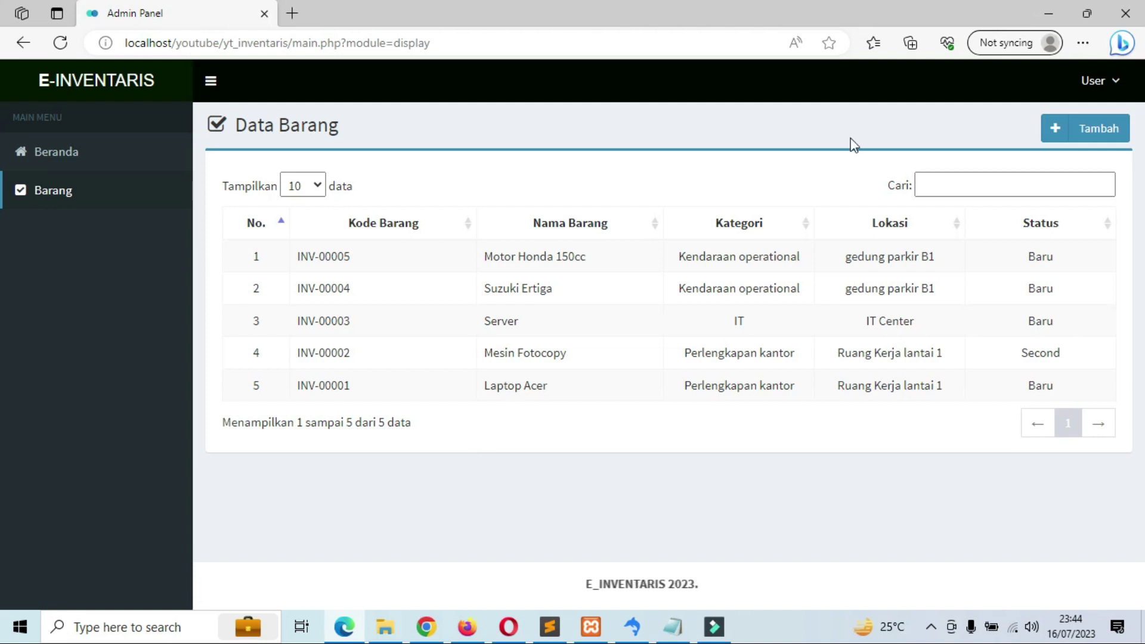
left_click(1013, 111)
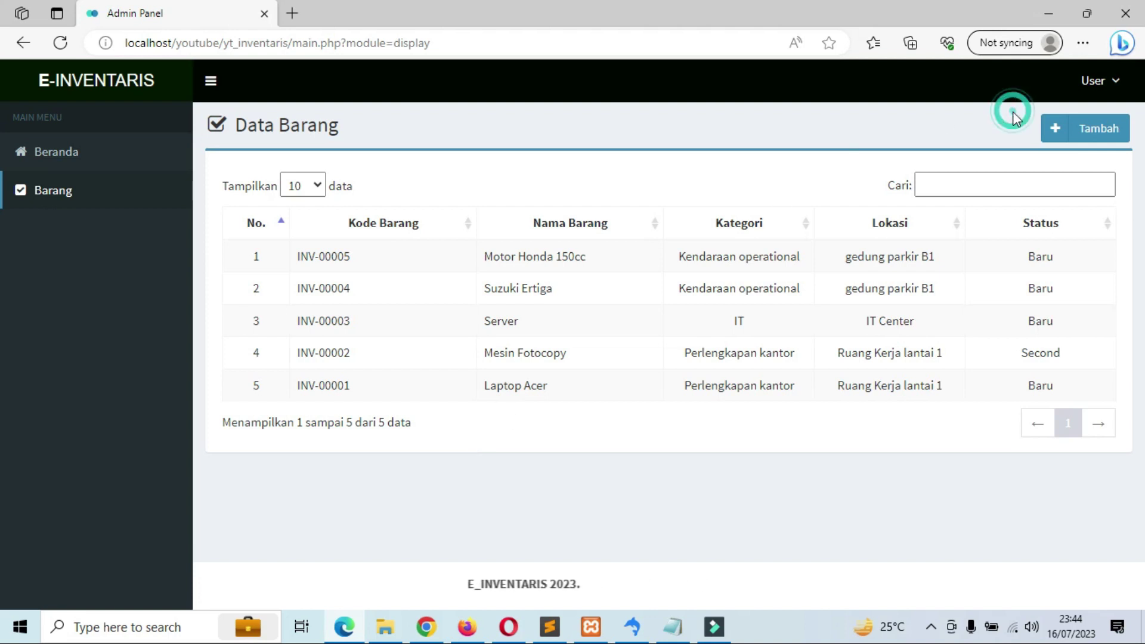
left_click(1022, 126)
left_click(1025, 131)
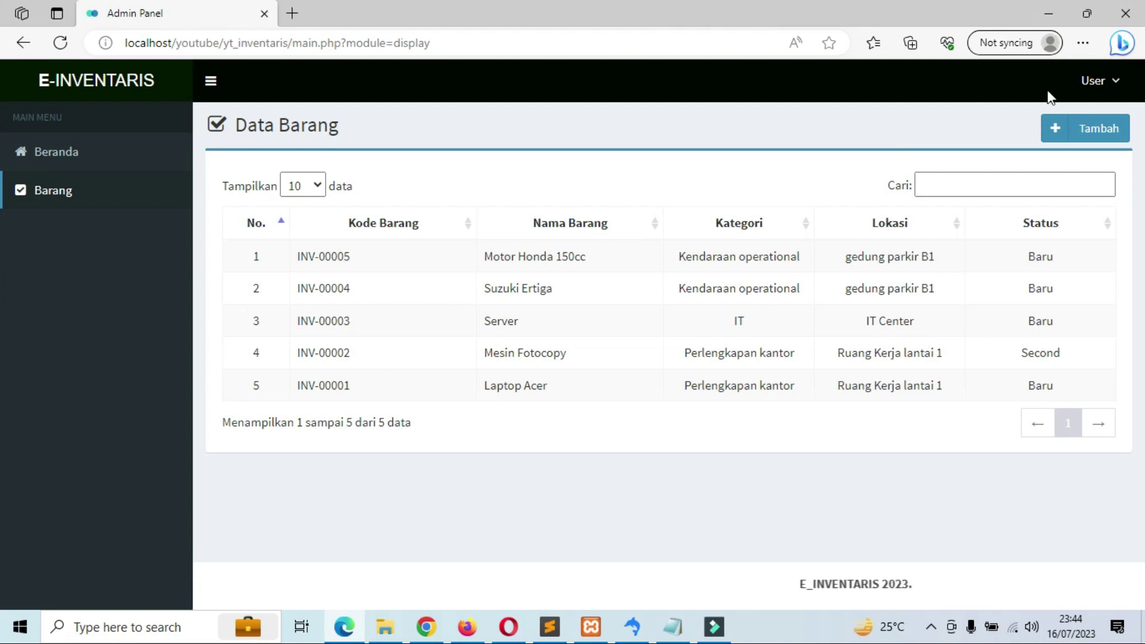
Log out of the user account, confirm the logout, and dismiss the notice on the login page
left_click(1108, 83)
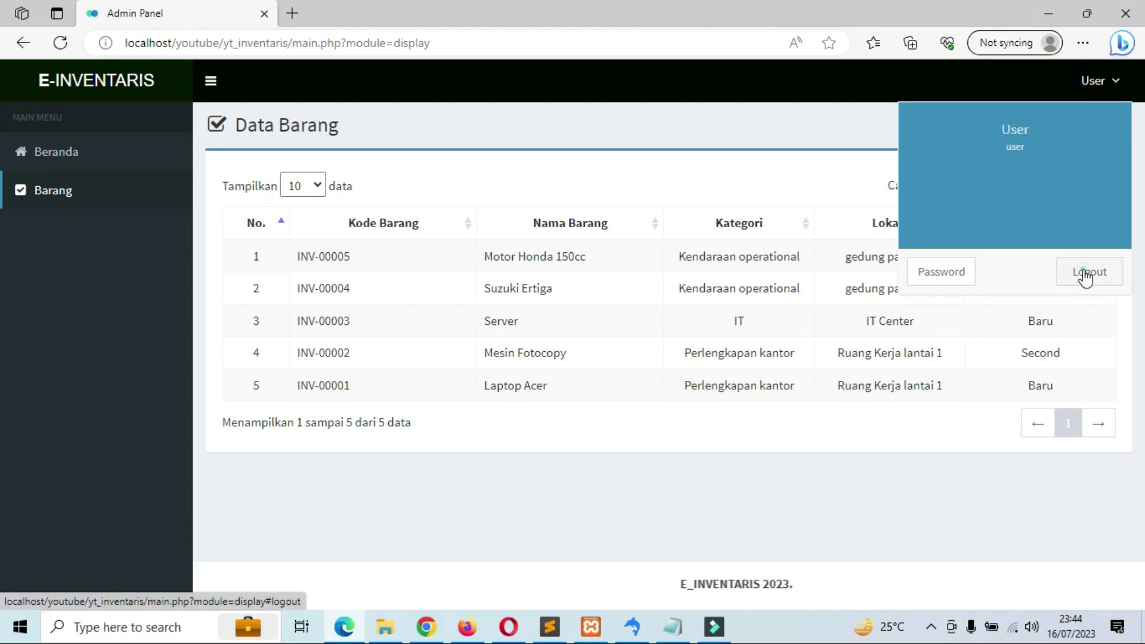
left_click(1085, 272)
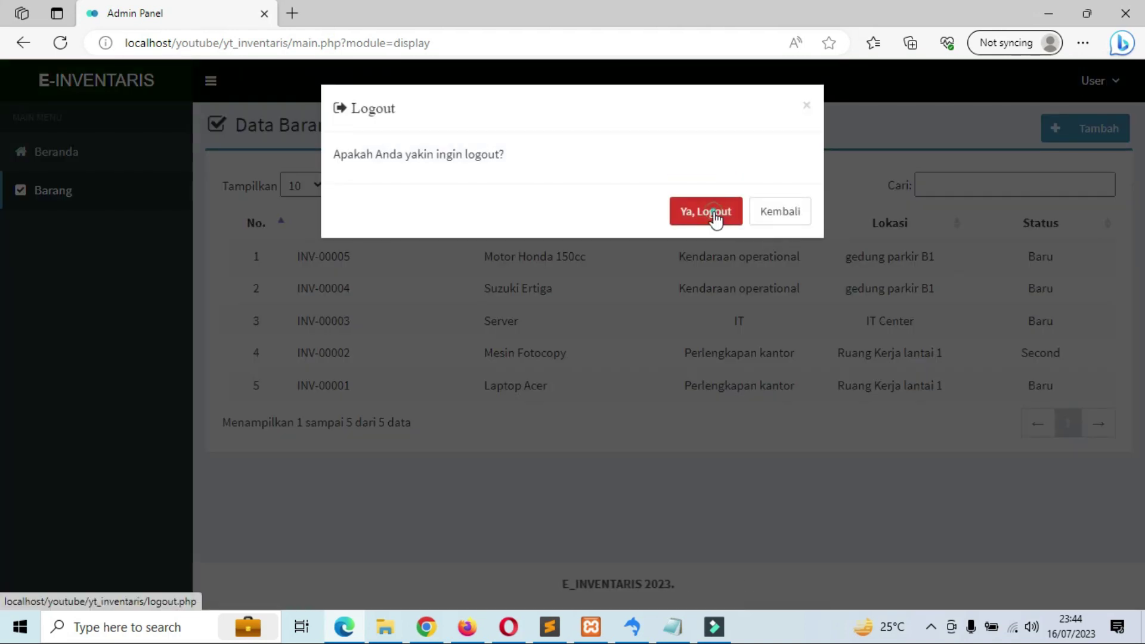
left_click(716, 218)
left_click(699, 272)
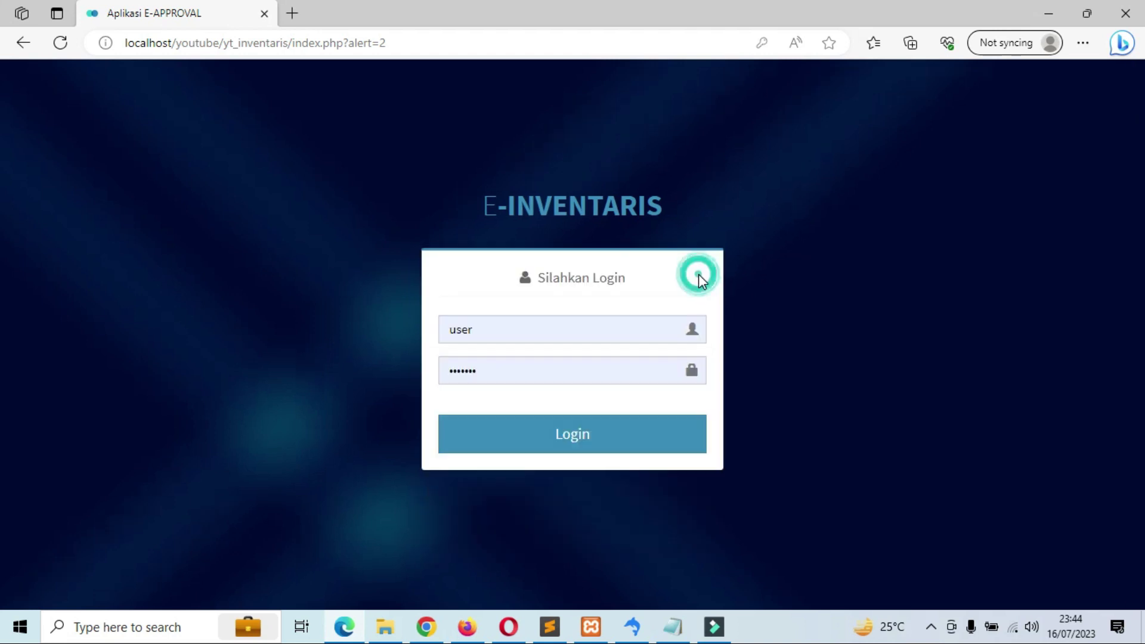